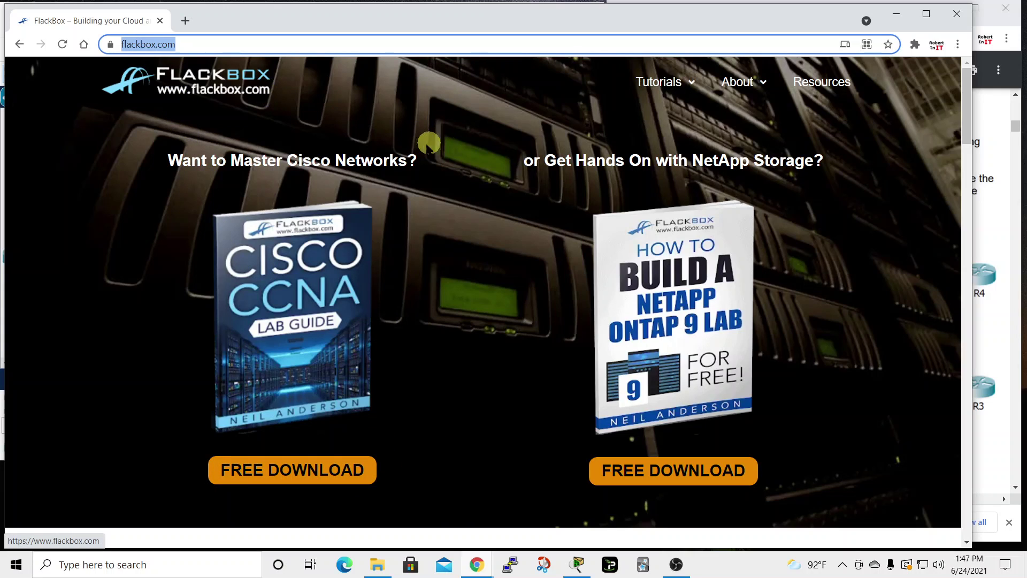
# Bring up the lab guide beside the topology and find task 1 under "Verify the Switch MAC Address Tables".
pyautogui.click(903, 15)
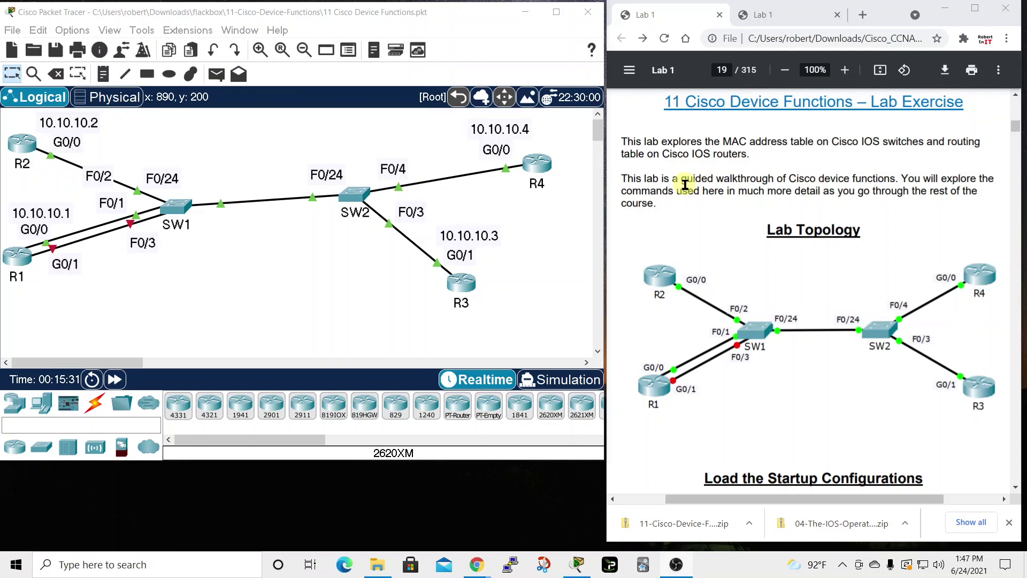
pyautogui.scroll(-15, 708, 224)
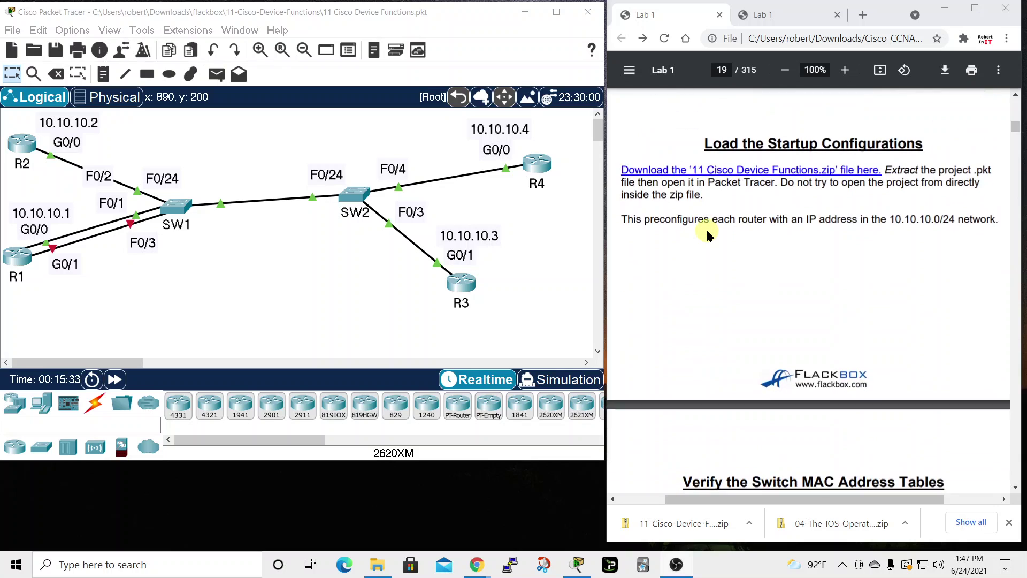
pyautogui.scroll(-3, 706, 233)
pyautogui.scroll(2, 695, 224)
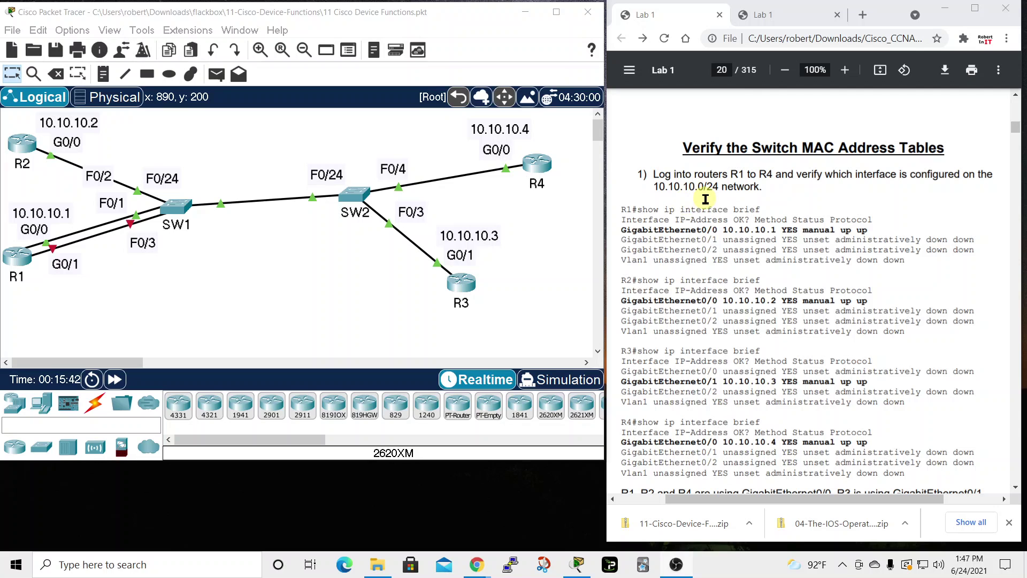
# Open router R1's command line interface in a widened window and start its console session.
pyautogui.click(17, 256)
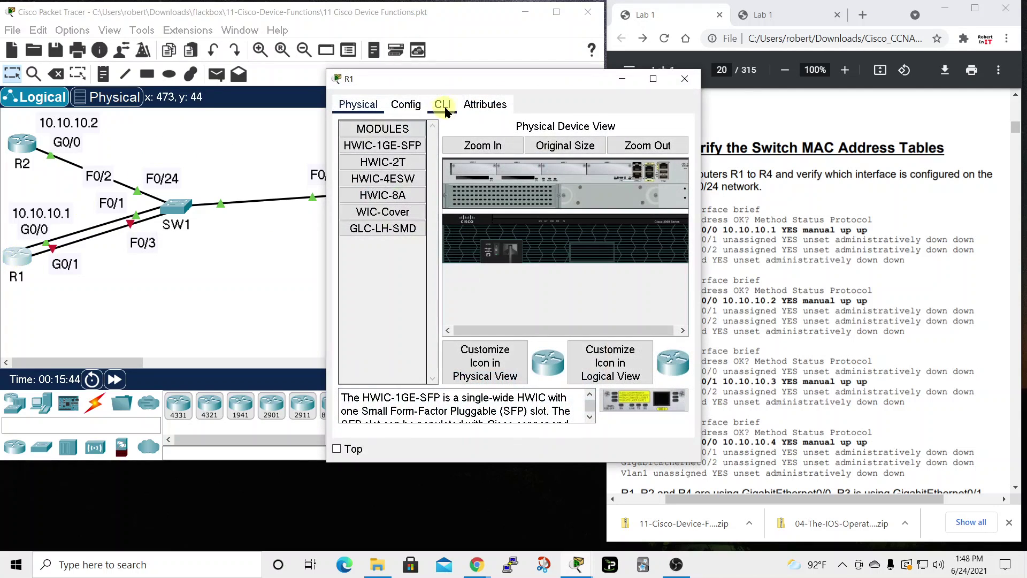
pyautogui.moveTo(514, 81); pyautogui.dragTo(217, 31)
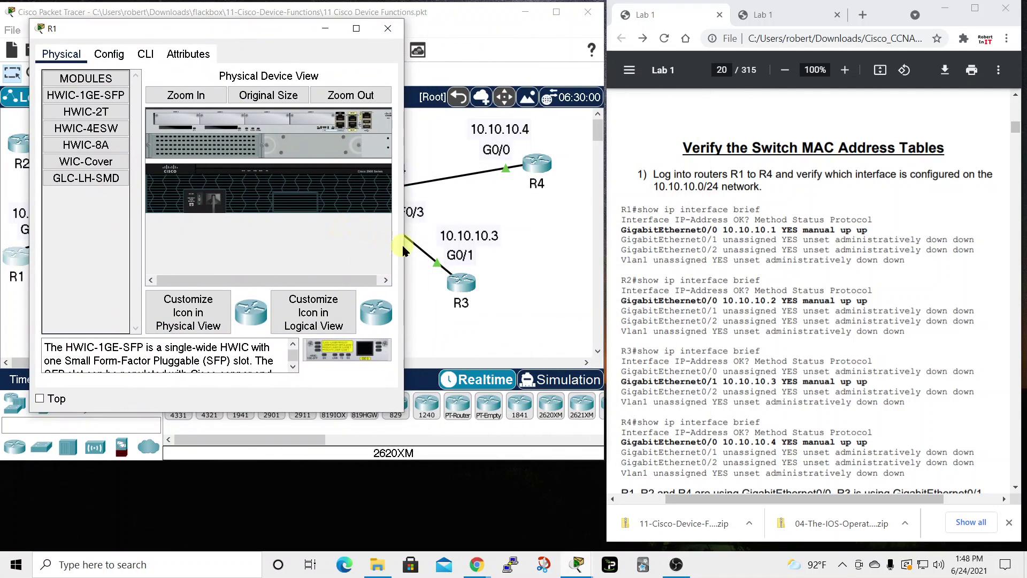
pyautogui.click(143, 52)
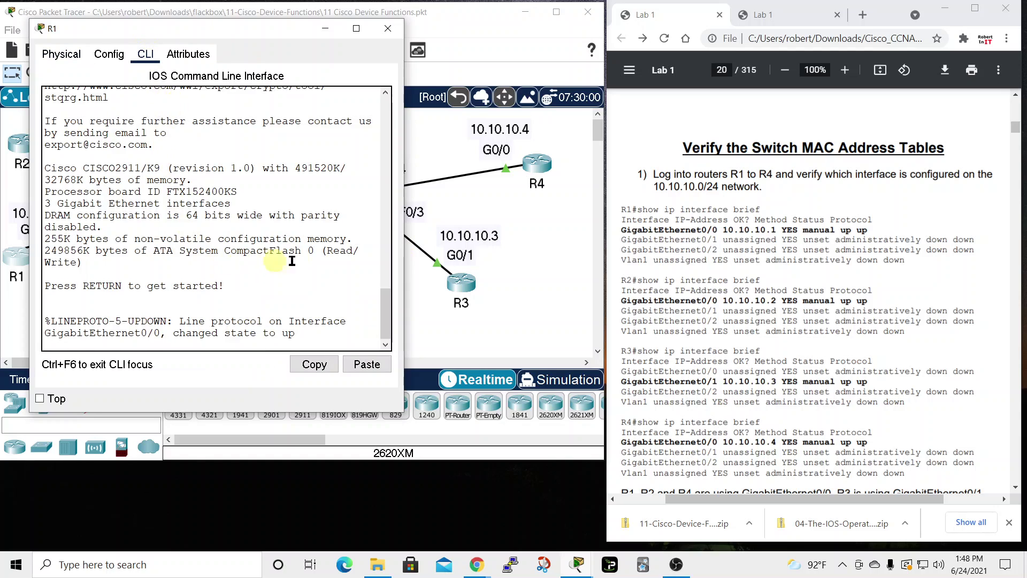
pyautogui.moveTo(405, 278); pyautogui.dragTo(518, 275)
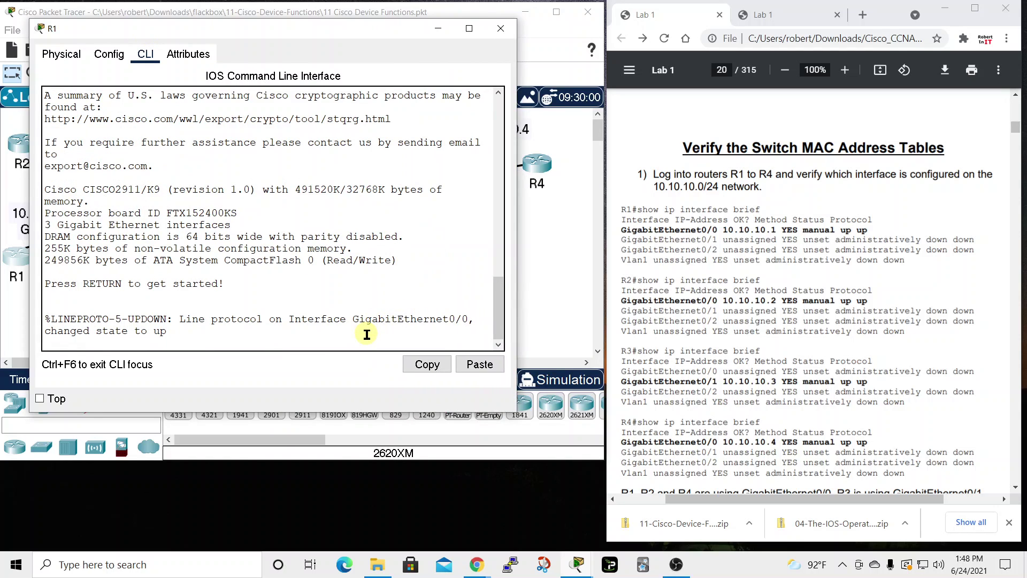
pyautogui.press('Return')
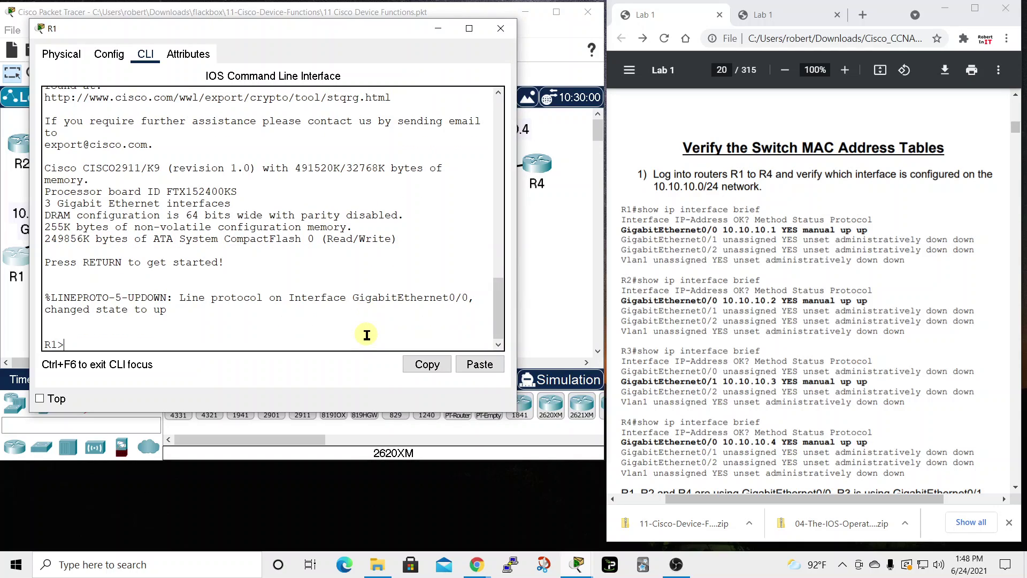
# Enter privileged EXEC mode on R1 and check its interface addresses with "show ip int brief", closing the R1 window when done.
pyautogui.write('en')
pyautogui.press('Return')
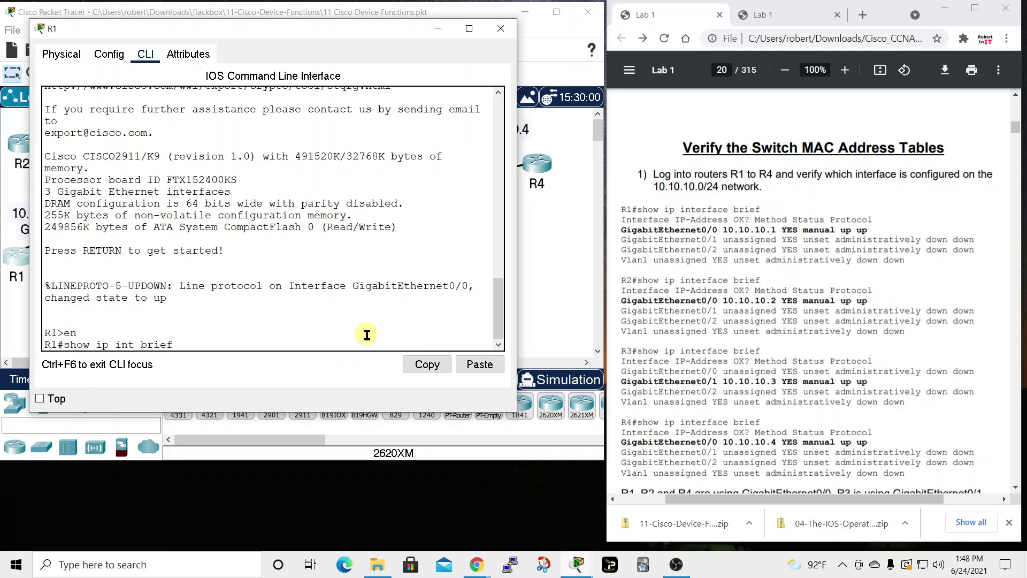
pyautogui.press('Return')
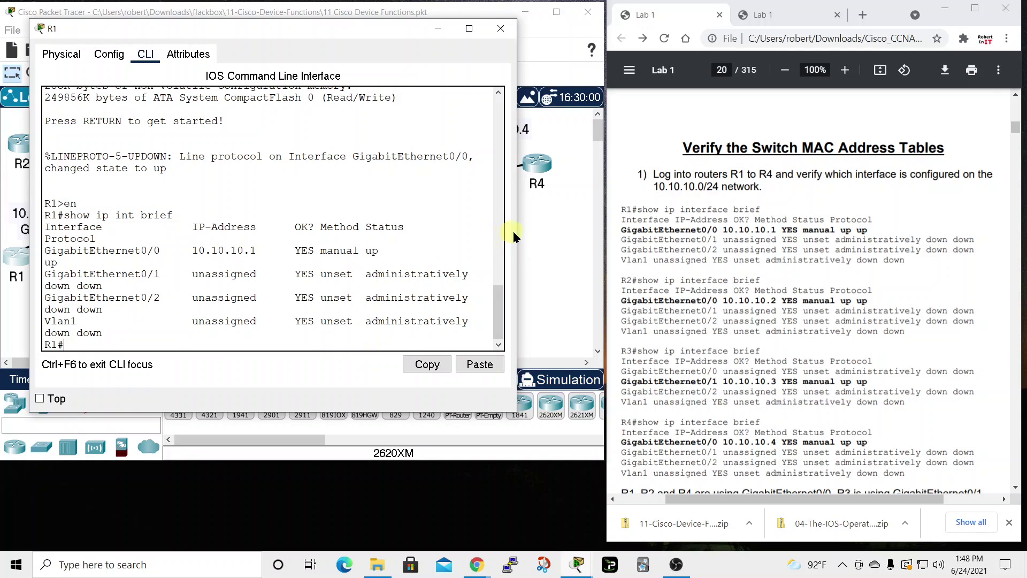
pyautogui.moveTo(519, 246); pyautogui.dragTo(592, 248)
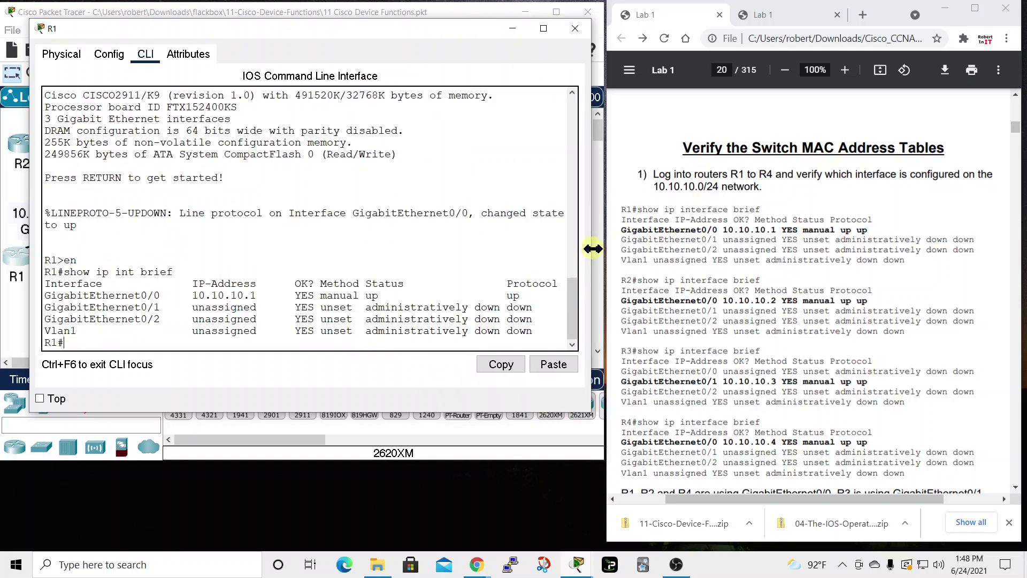
pyautogui.moveTo(347, 26); pyautogui.dragTo(634, 12)
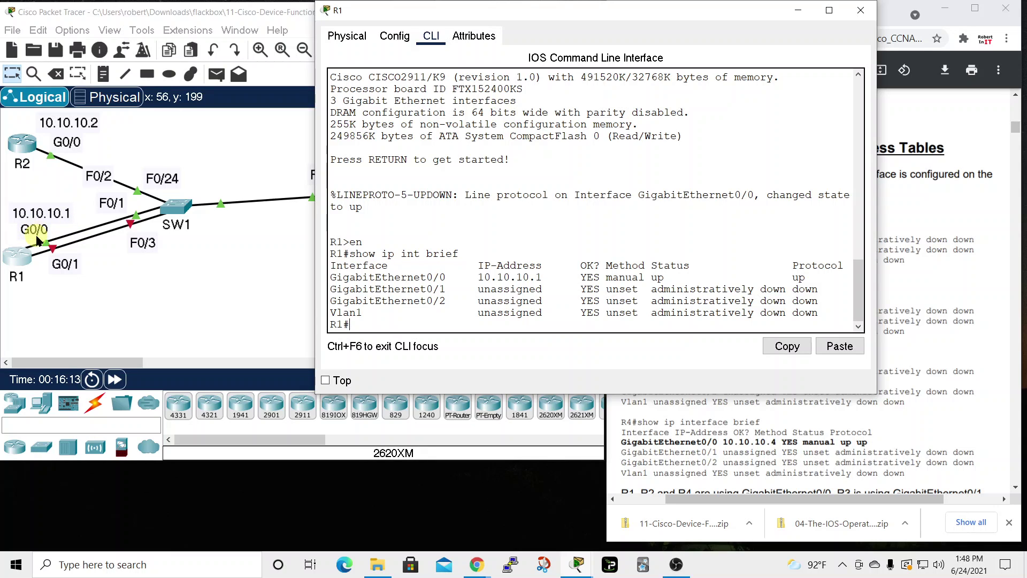
pyautogui.click(858, 11)
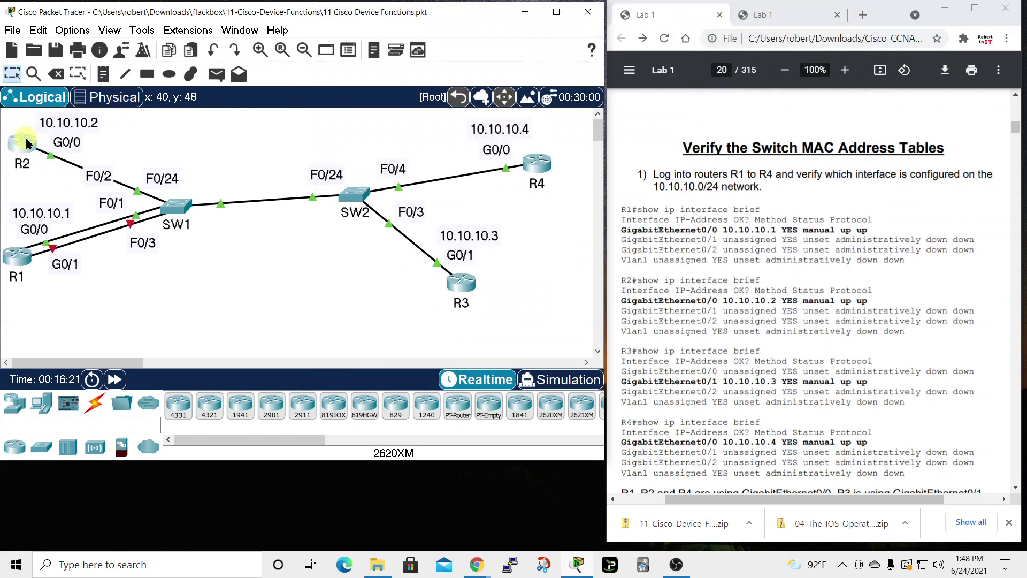
# Check which interface of router R2 holds its IP address by running "show ip int brief" in privileged EXEC mode.
pyautogui.click(22, 143)
pyautogui.click(442, 103)
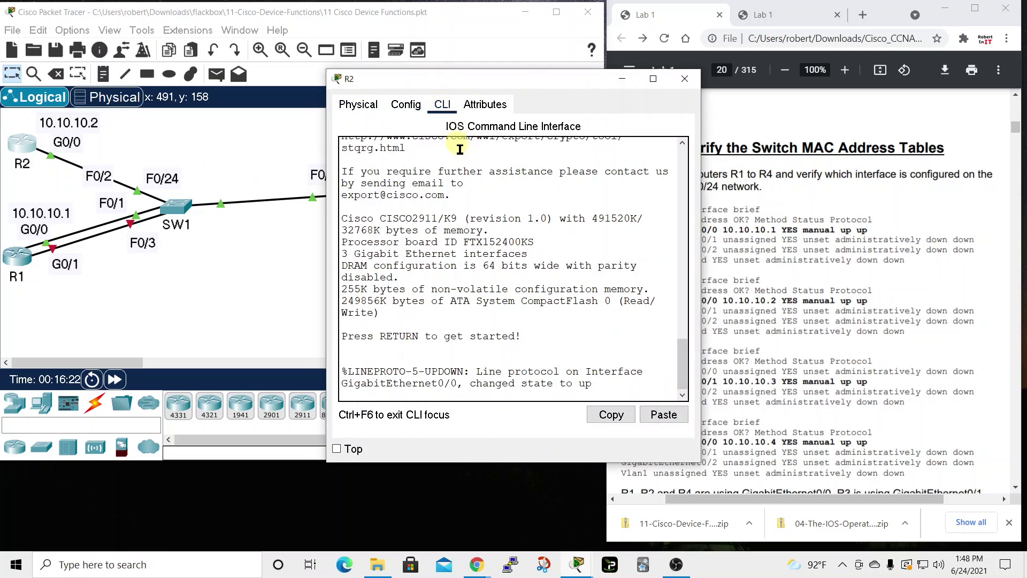
pyautogui.press('Return')
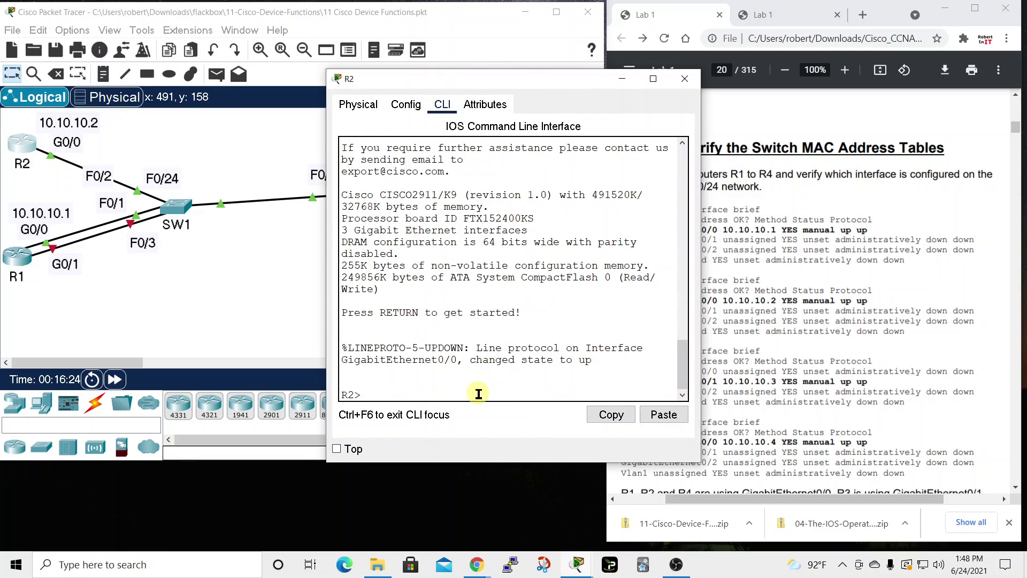
pyautogui.write('en')
pyautogui.press('Return')
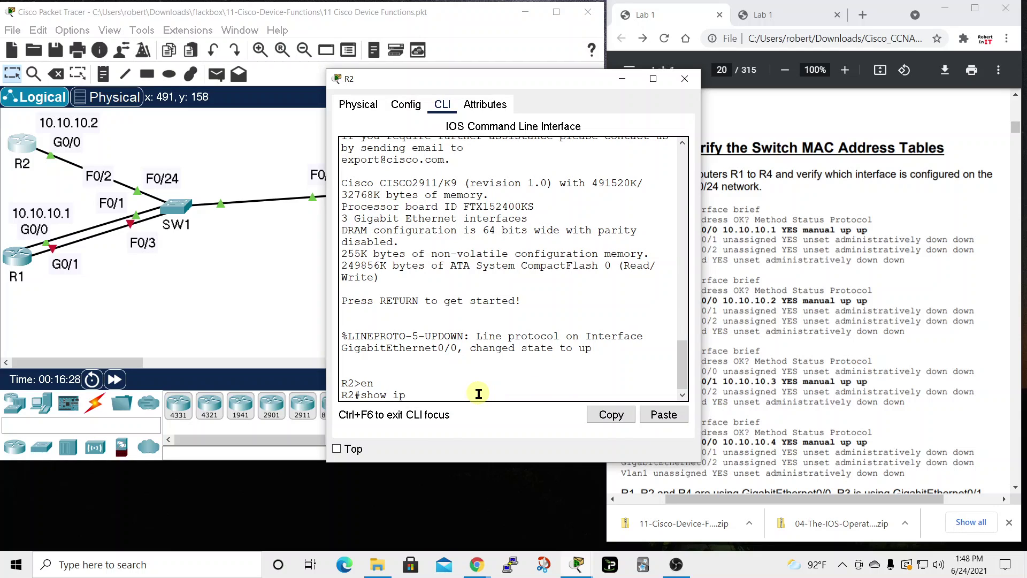
pyautogui.write('show ip int brief')
pyautogui.press('Return')
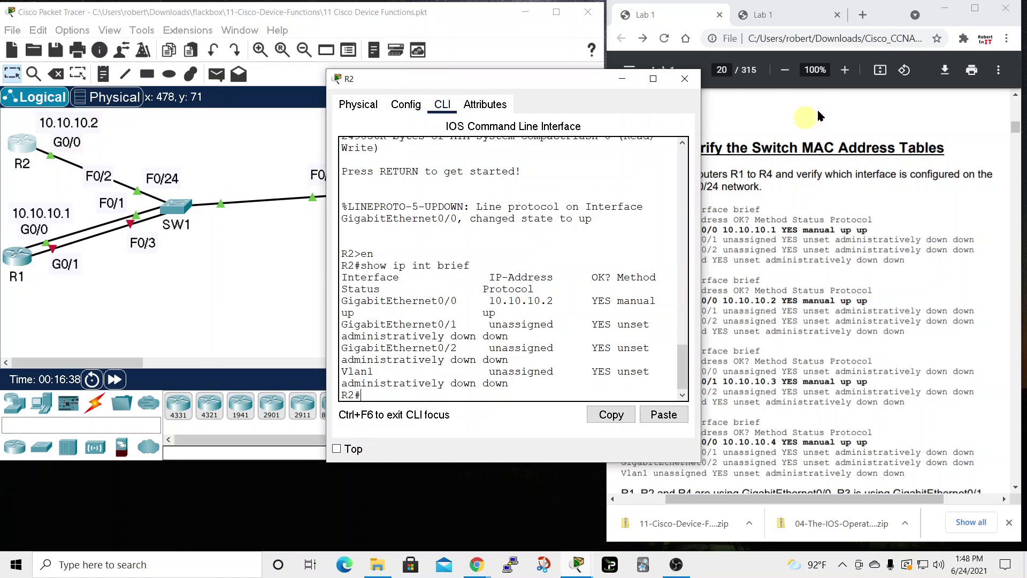
pyautogui.click(685, 79)
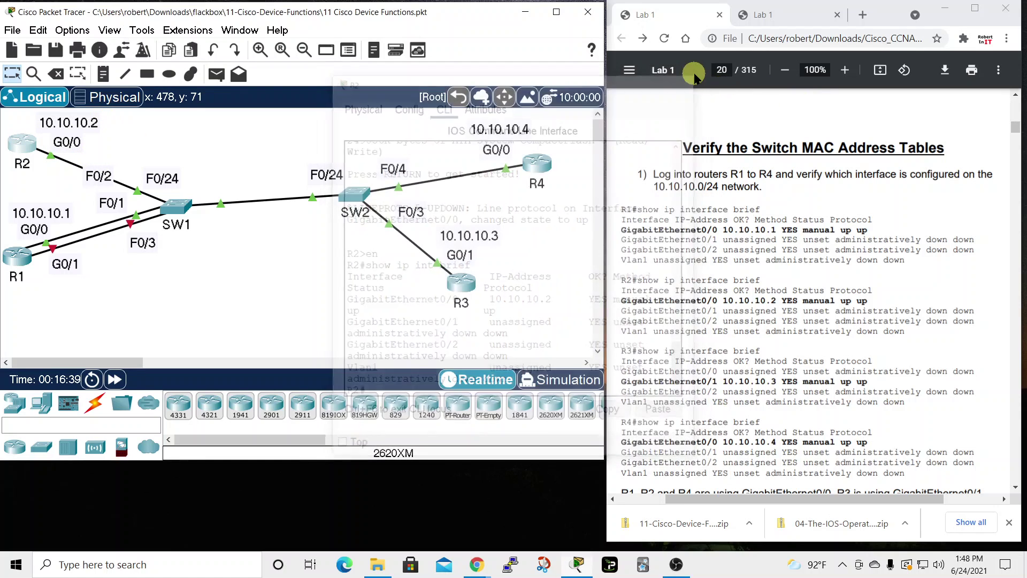
# Check router R3's interface addressing by running "show ip int brief" in privileged EXEC mode, and compare it with the topology.
pyautogui.click(469, 283)
pyautogui.moveTo(470, 79); pyautogui.dragTo(369, 51)
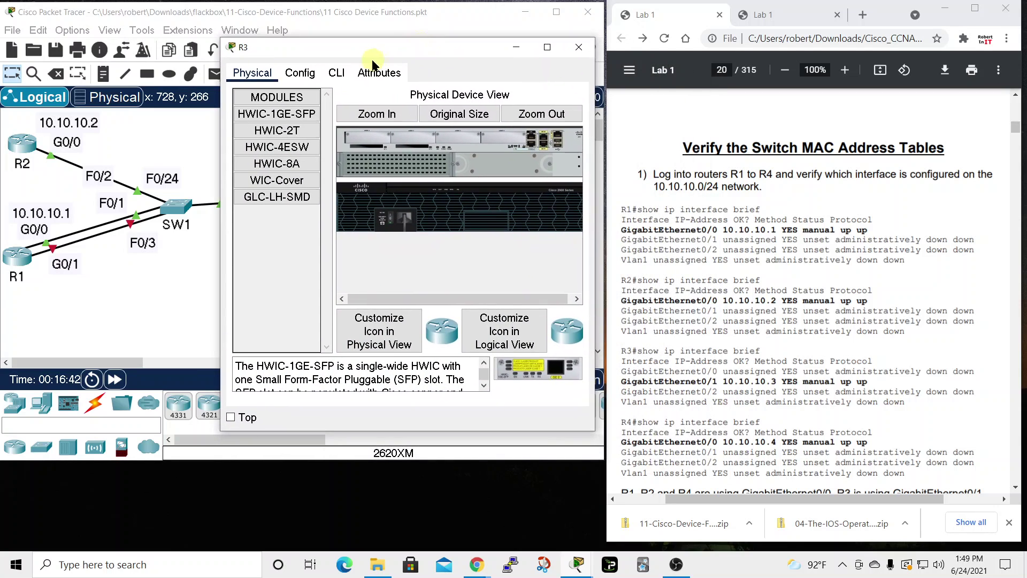
pyautogui.click(336, 73)
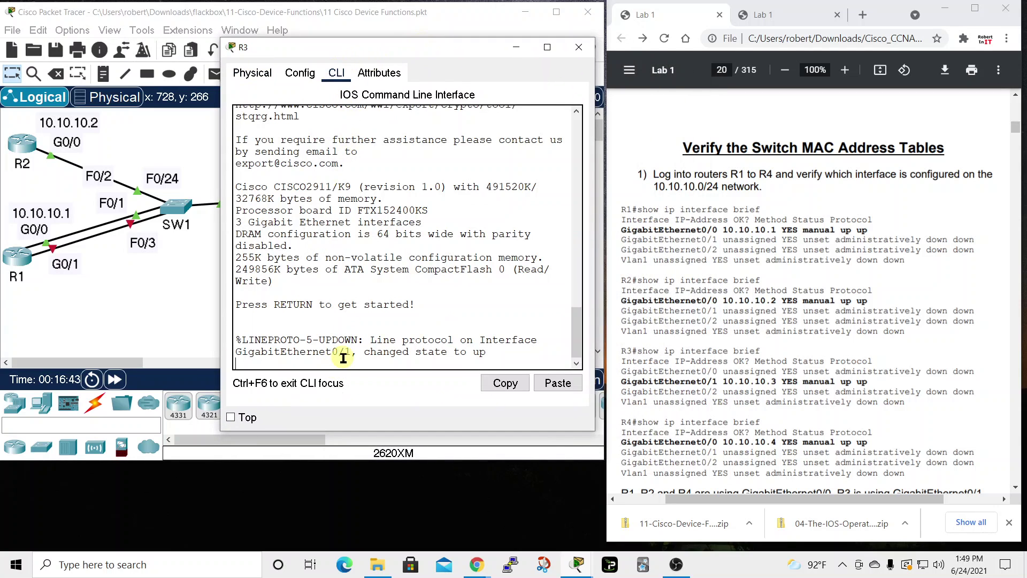
pyautogui.press('Return')
pyautogui.write('en')
pyautogui.press('Return')
pyautogui.write('c')
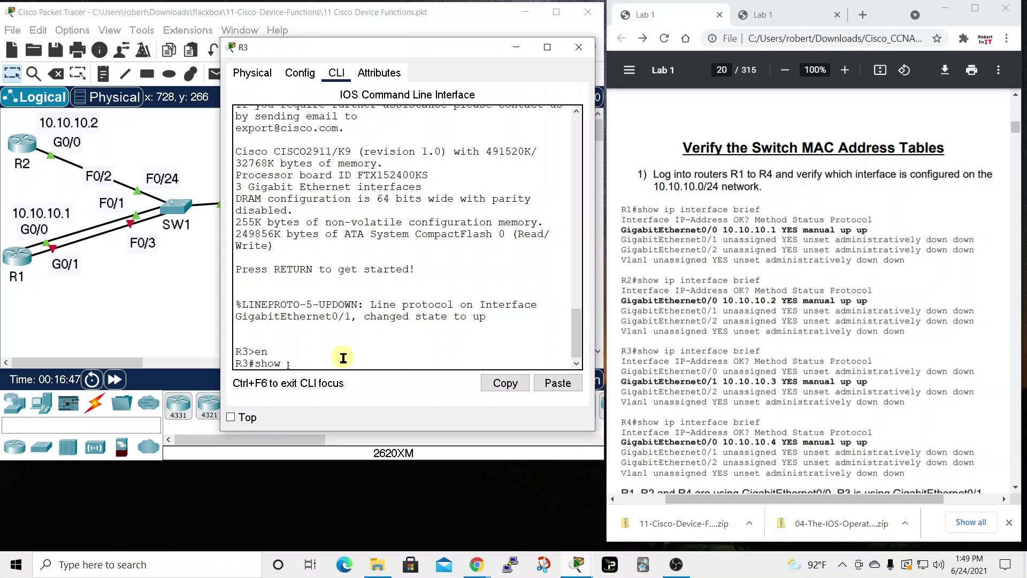
pyautogui.write('how ip int brief')
pyautogui.press('Return')
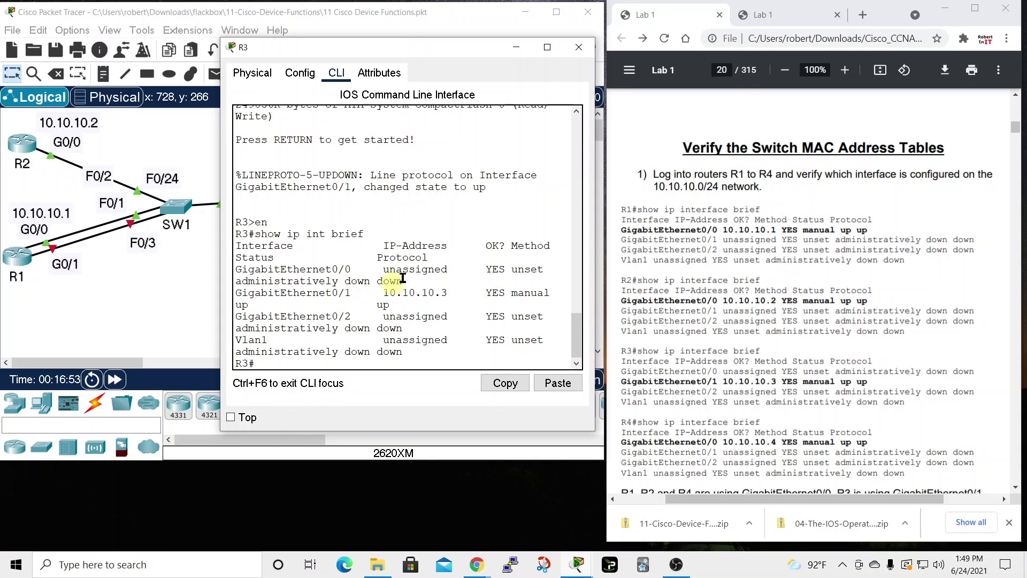
pyautogui.moveTo(454, 43); pyautogui.dragTo(782, 21)
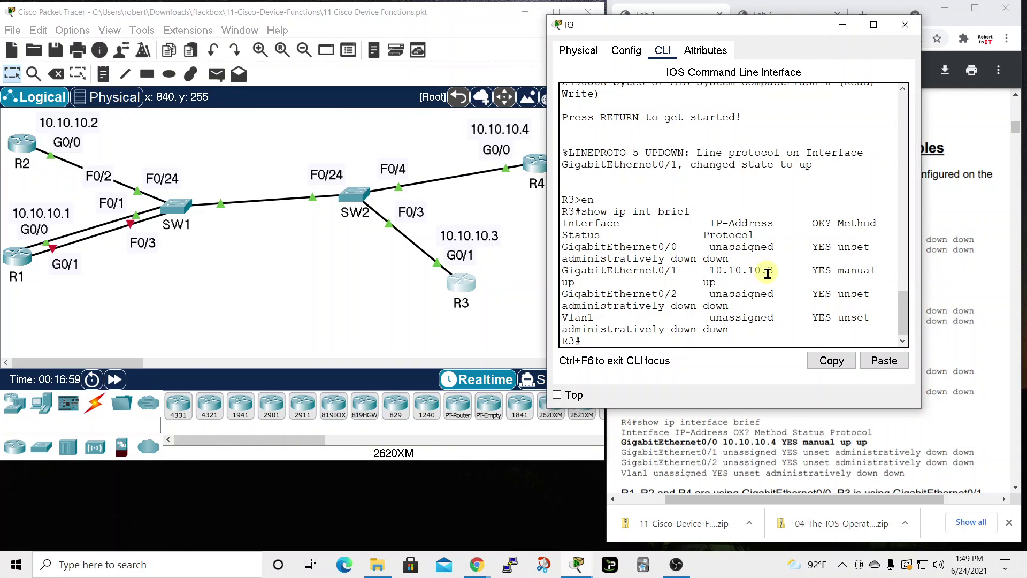
pyautogui.click(905, 25)
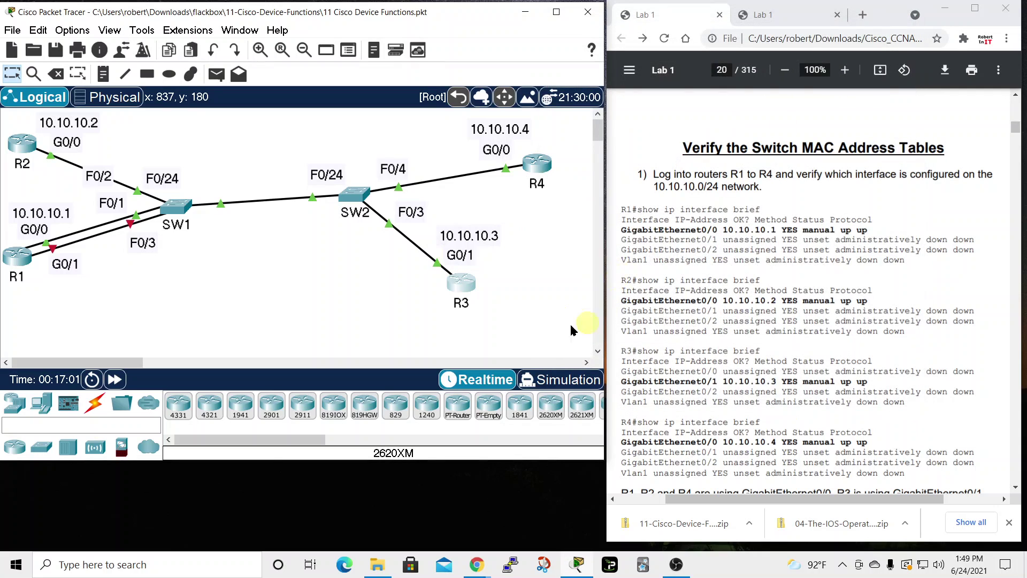
# Check router R4's interface addressing by running "show ip int brief" in privileged EXEC mode, and compare it with the topology.
pyautogui.click(538, 163)
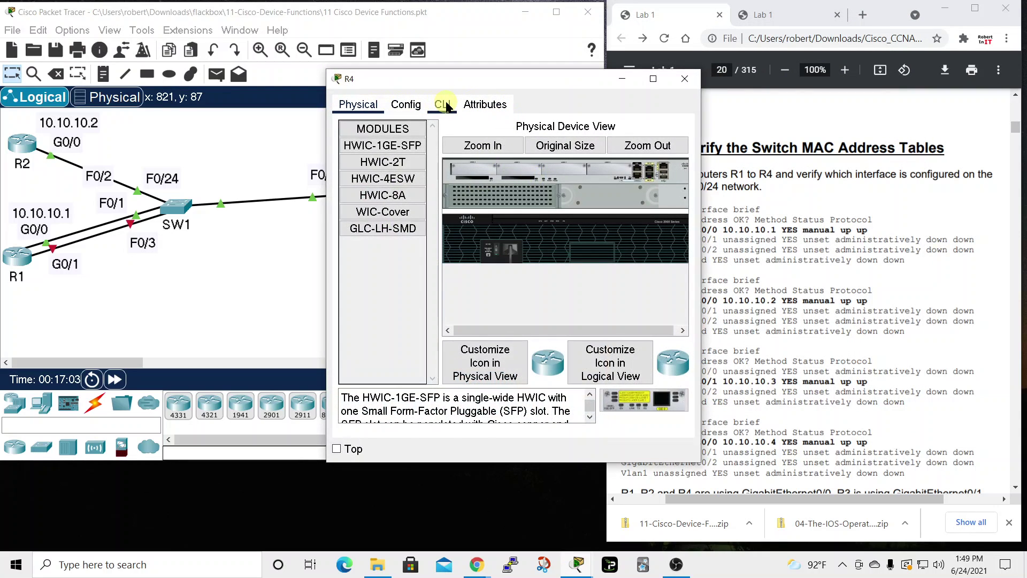
pyautogui.click(443, 105)
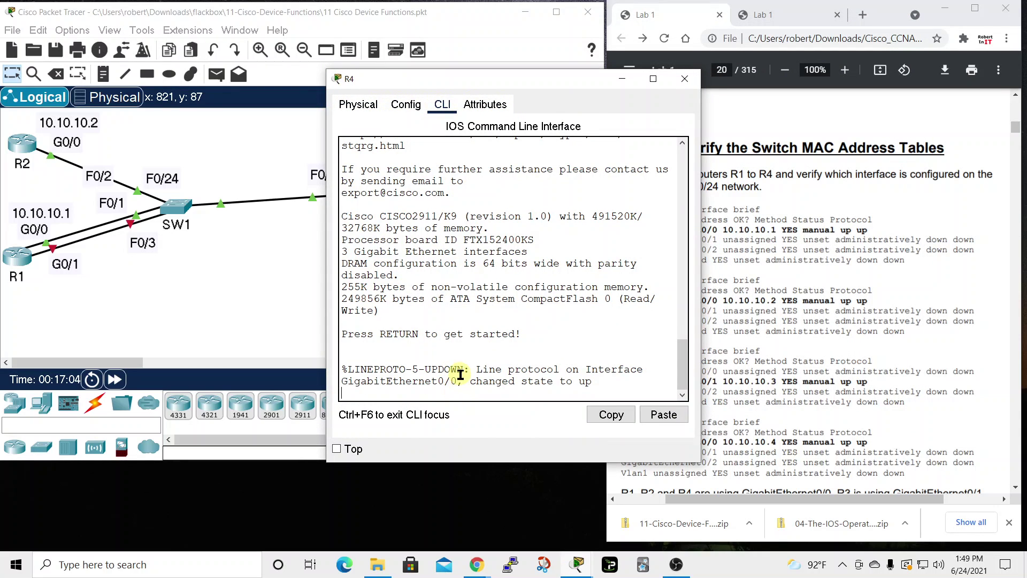
pyautogui.press('Return')
pyautogui.write('en')
pyautogui.press('Return')
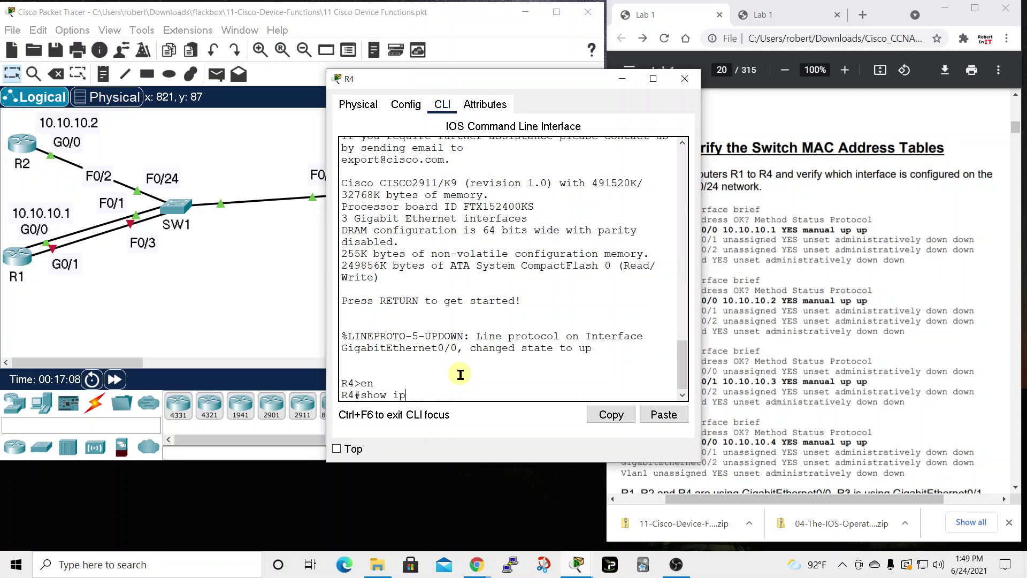
pyautogui.write('show ip int brief')
pyautogui.press('Return')
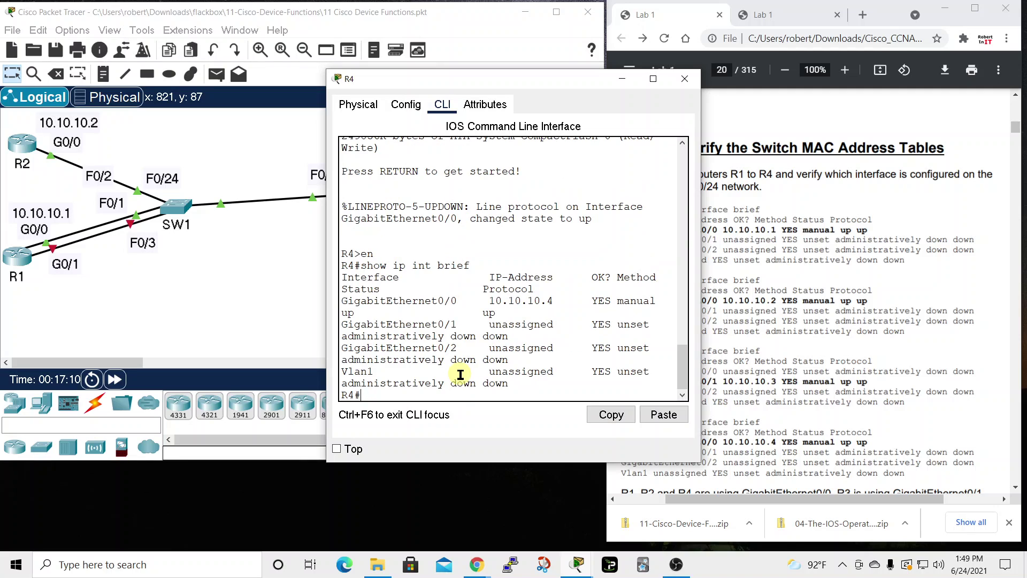
pyautogui.moveTo(573, 83); pyautogui.dragTo(566, 232)
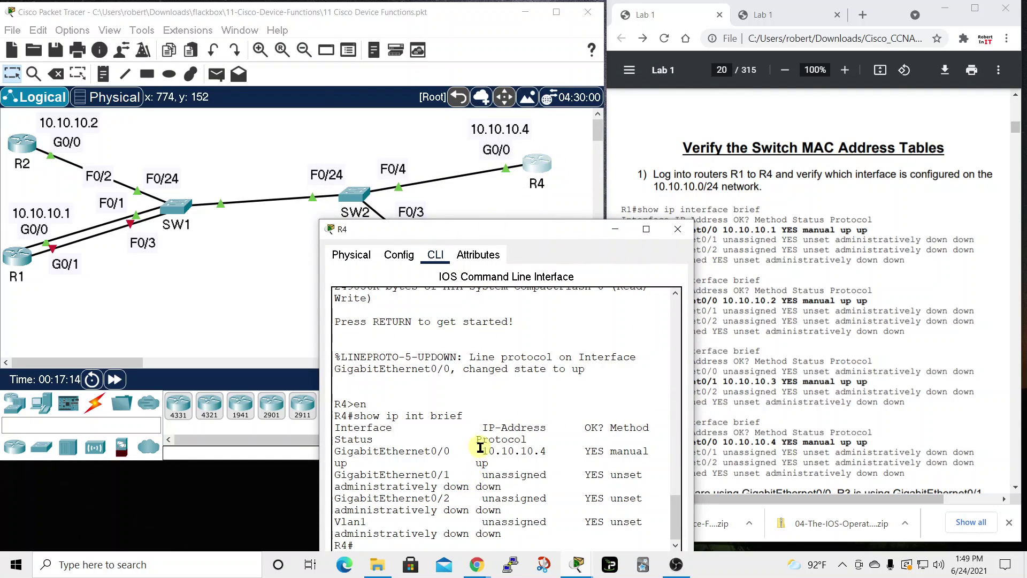
pyautogui.click(678, 231)
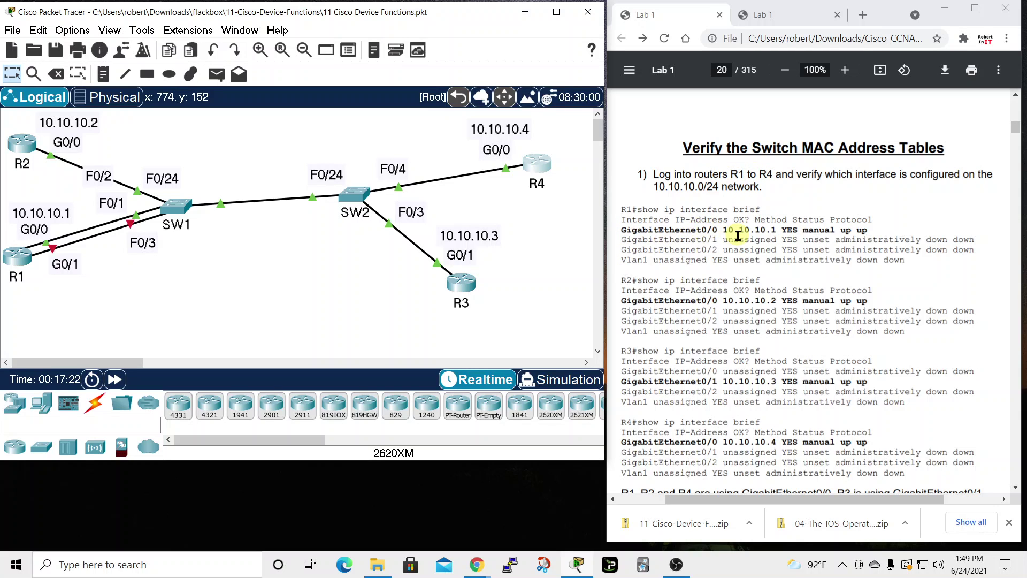
# Read task 2 of the lab guide on noting MAC addresses and reopen R1's command line in a widened window.
pyautogui.scroll(-6, 726, 301)
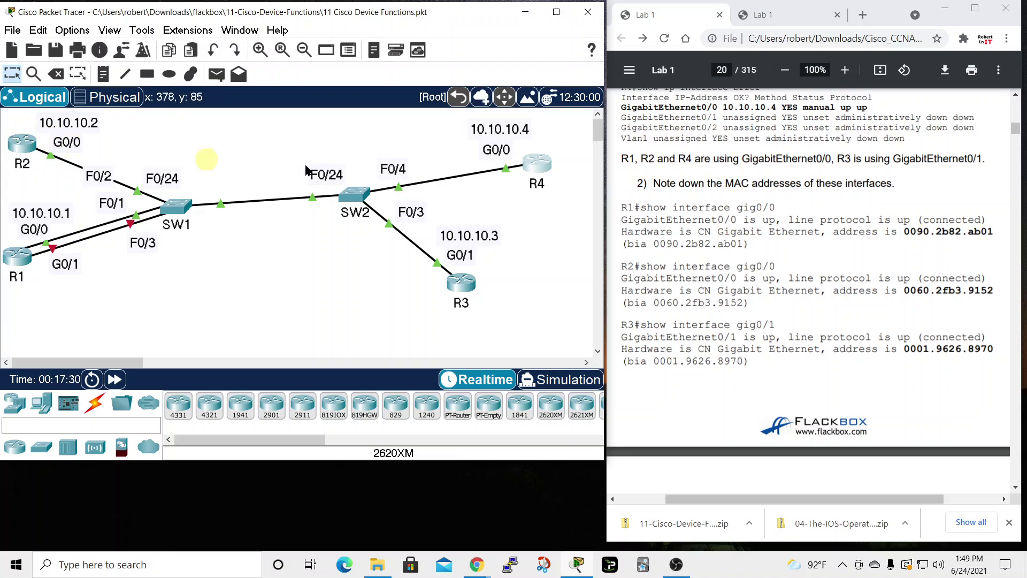
pyautogui.moveTo(535, 170)
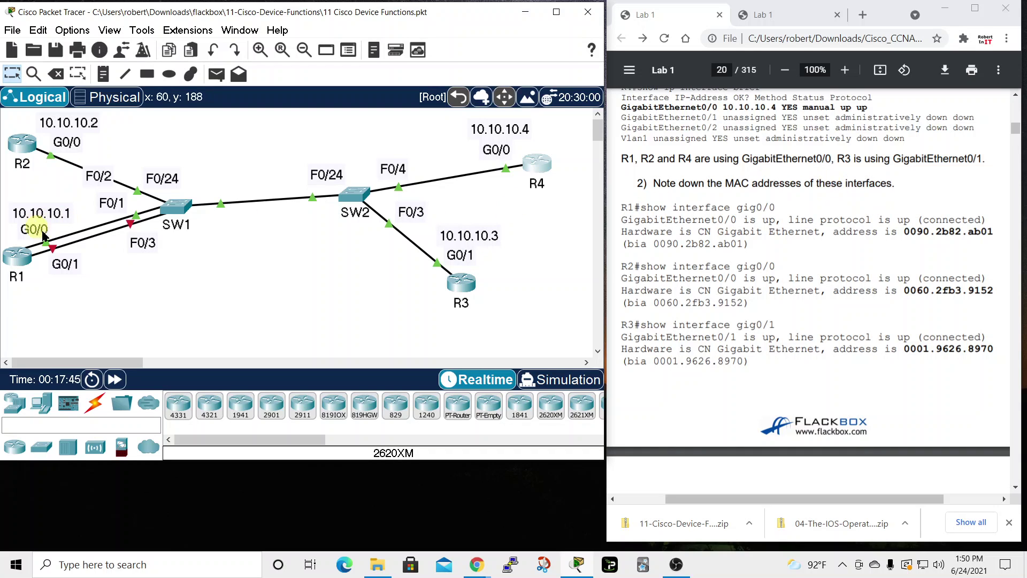
pyautogui.moveTo(17, 256); pyautogui.dragTo(20, 255)
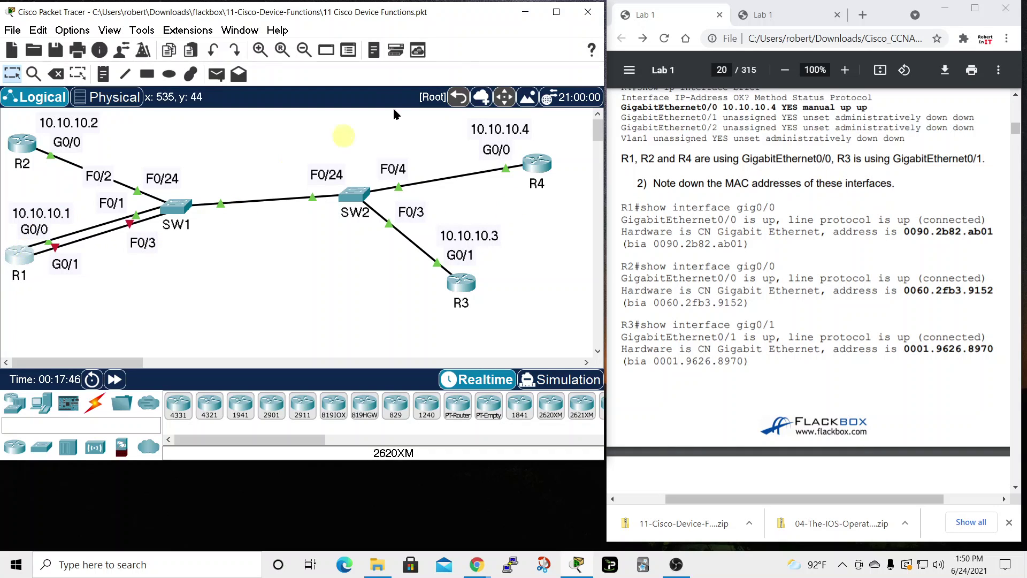
pyautogui.click(19, 256)
pyautogui.moveTo(452, 88); pyautogui.dragTo(195, 24)
pyautogui.moveTo(448, 261); pyautogui.dragTo(560, 261)
pyautogui.click(188, 332)
# Look up the MAC address of R1's addressed interface by running "show interfaces gigabitEthernet 0/0", and close R1's window.
pyautogui.write('show int')
pyautogui.press('Tab')
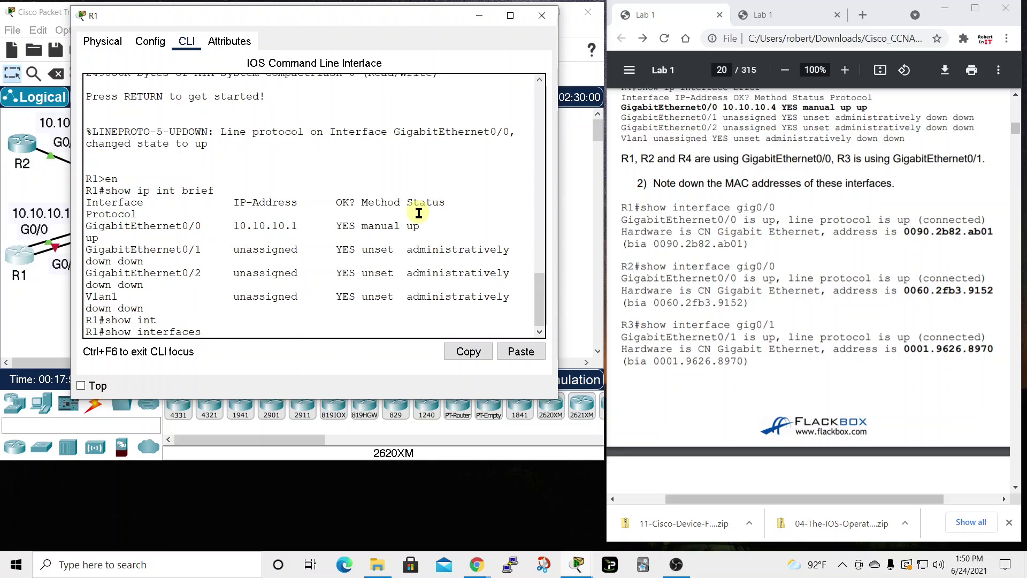
pyautogui.write('gi')
pyautogui.press('Tab')
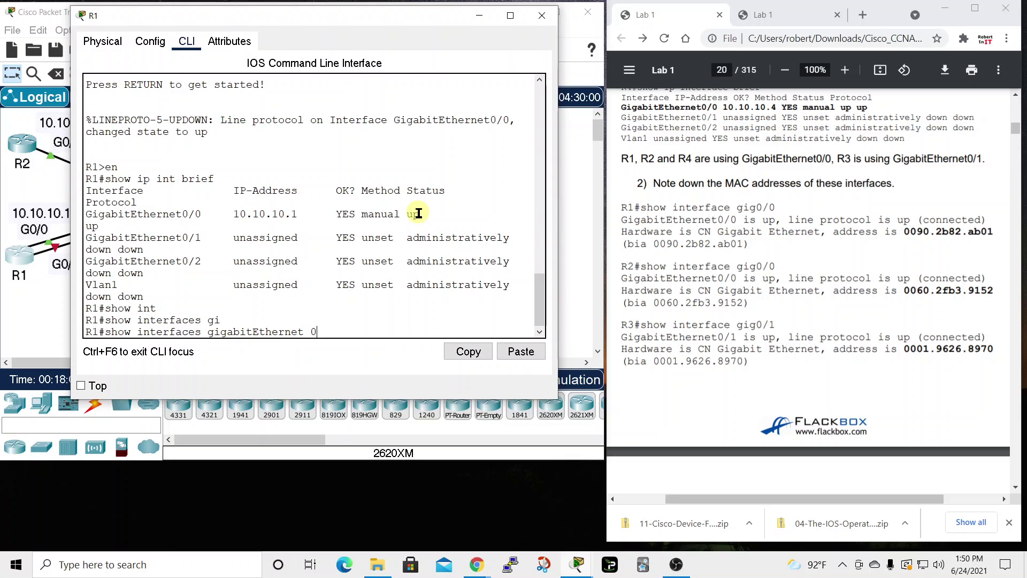
pyautogui.press('Return')
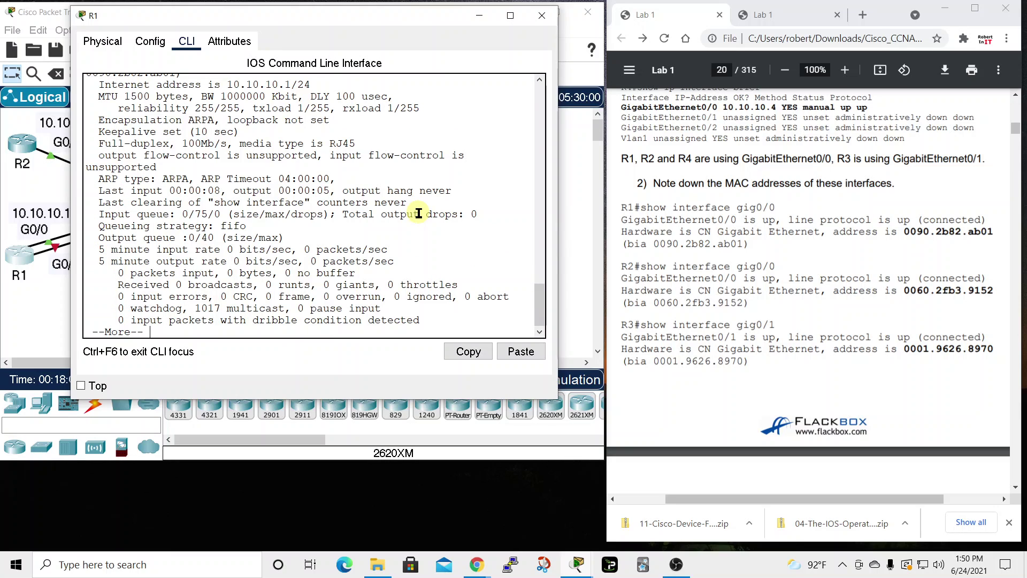
pyautogui.scroll(2, 542, 303)
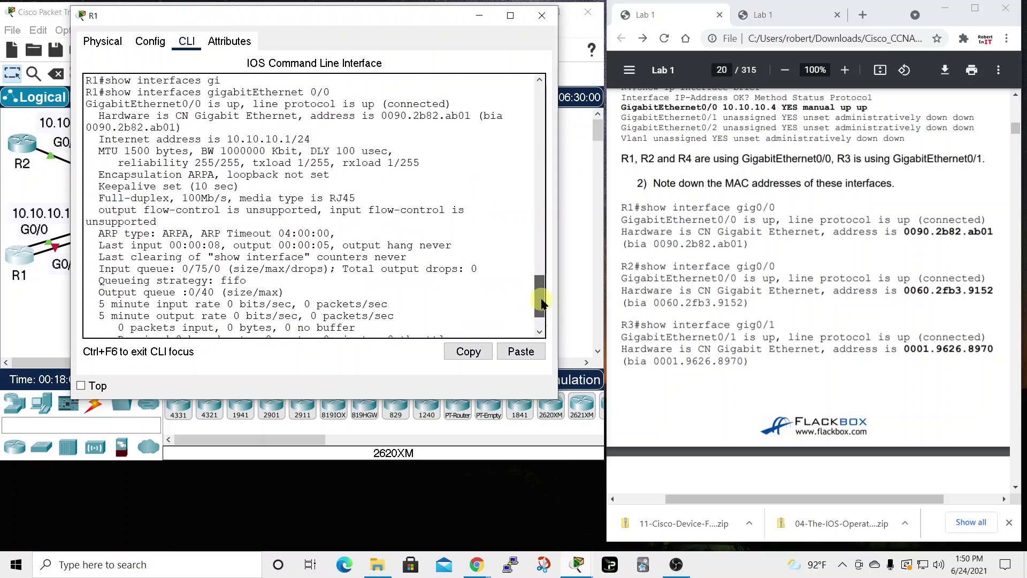
pyautogui.scroll(2, 542, 304)
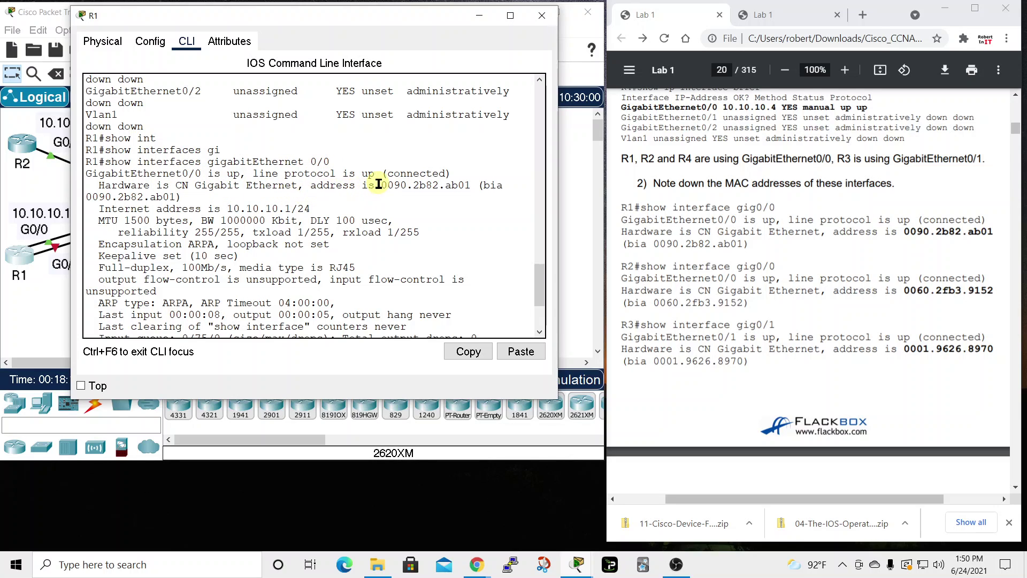
pyautogui.moveTo(380, 185); pyautogui.dragTo(472, 186)
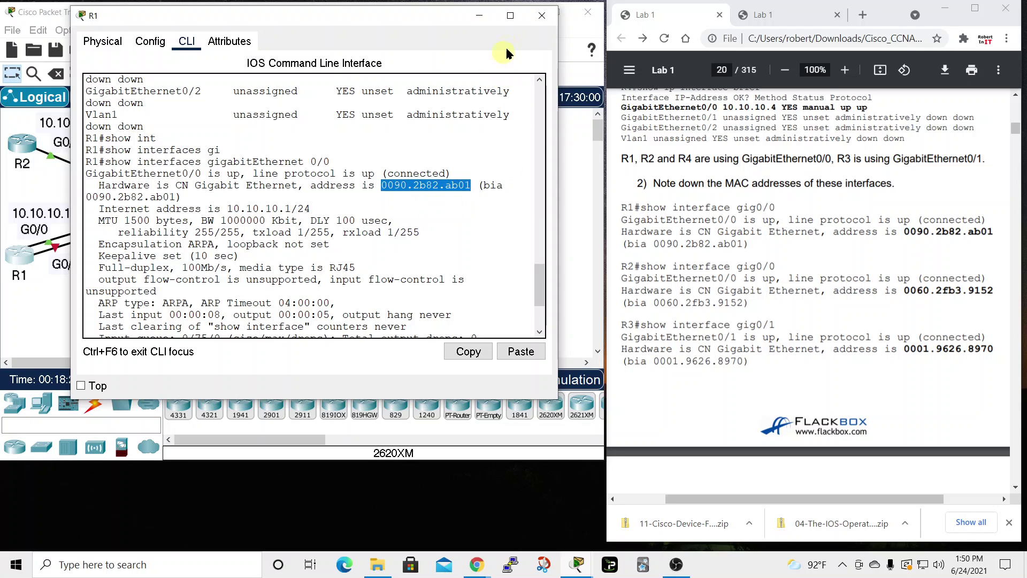
pyautogui.click(542, 17)
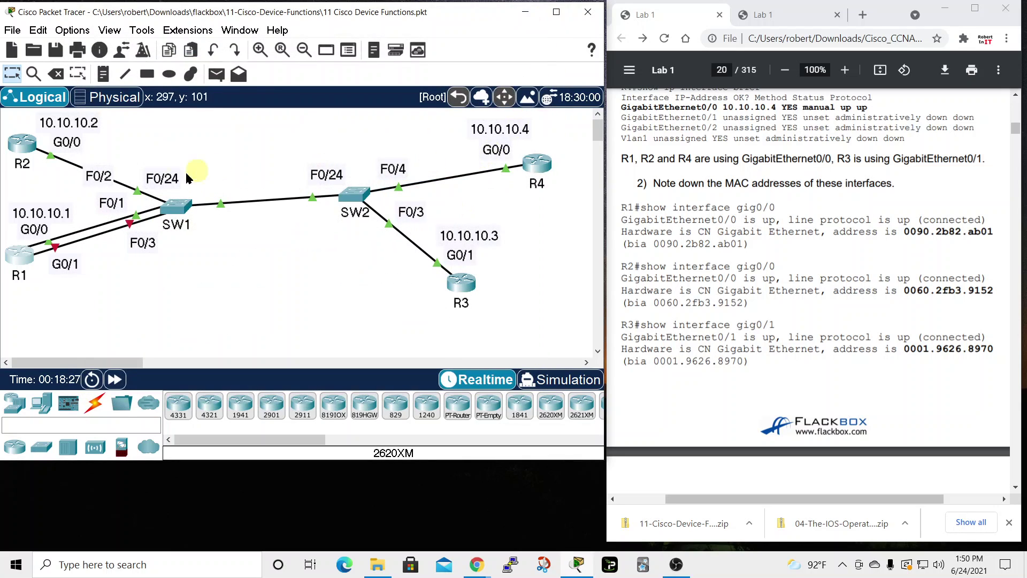
# Look up the MAC address of R2's addressed interface by running "show interfaces gigabitEthernet 0/0", and close R2's window.
pyautogui.click(22, 143)
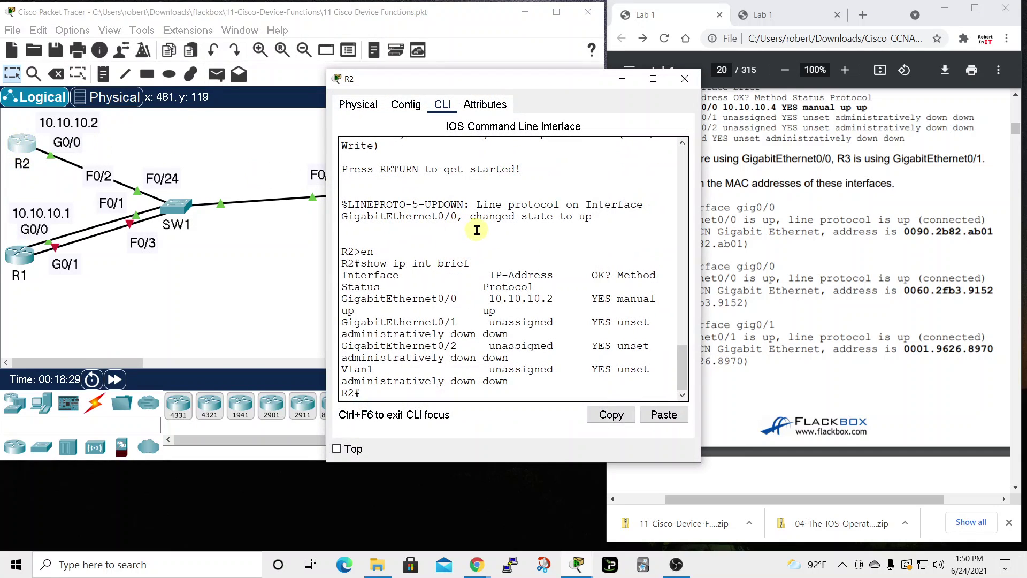
pyautogui.moveTo(550, 85); pyautogui.dragTo(407, 46)
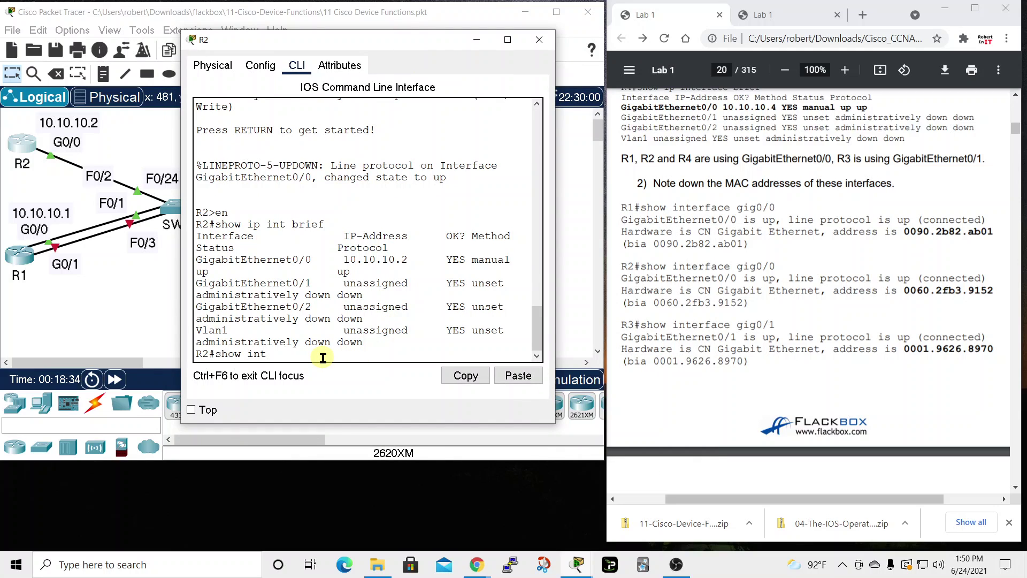
pyautogui.press('Tab')
pyautogui.write('gig')
pyautogui.press('Tab')
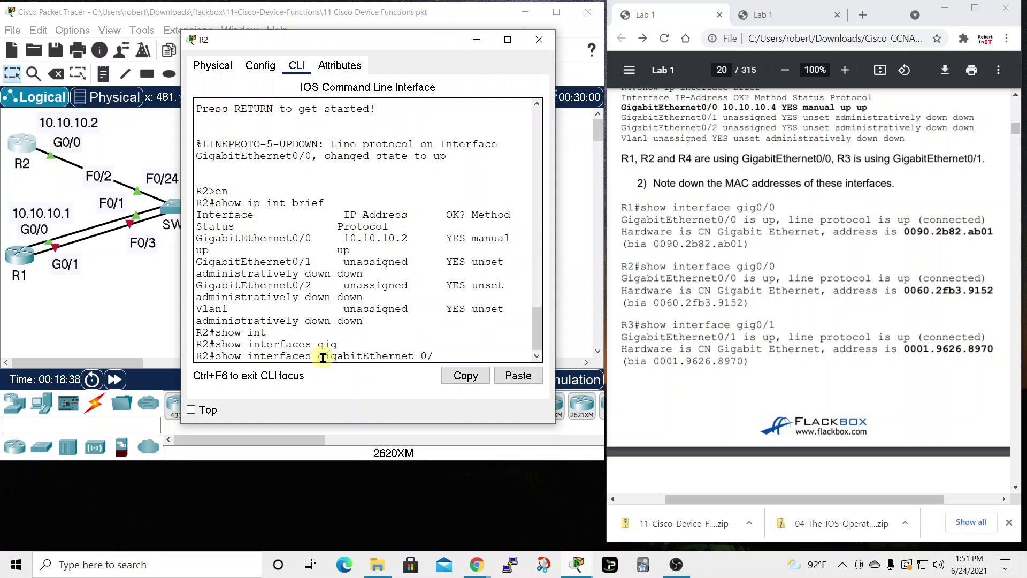
pyautogui.write('0/0')
pyautogui.press('Return')
pyautogui.scroll(2, 331, 321)
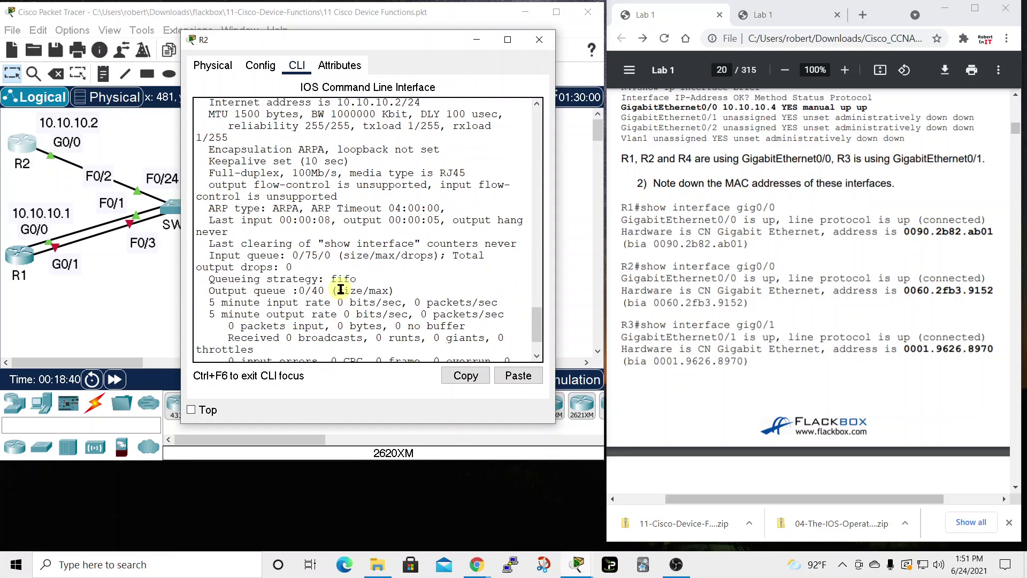
pyautogui.scroll(2, 273, 206)
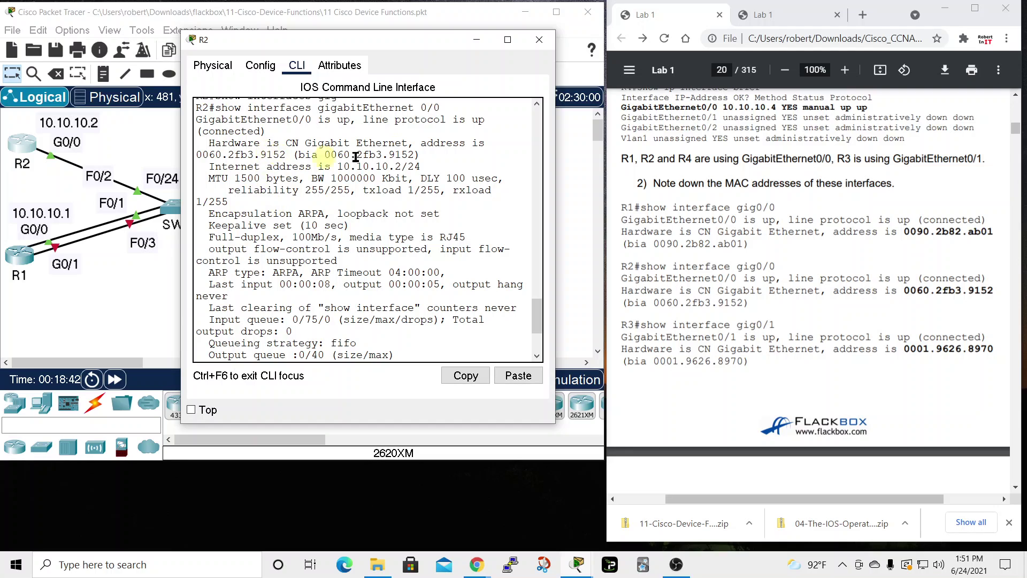
pyautogui.moveTo(196, 155); pyautogui.dragTo(223, 154)
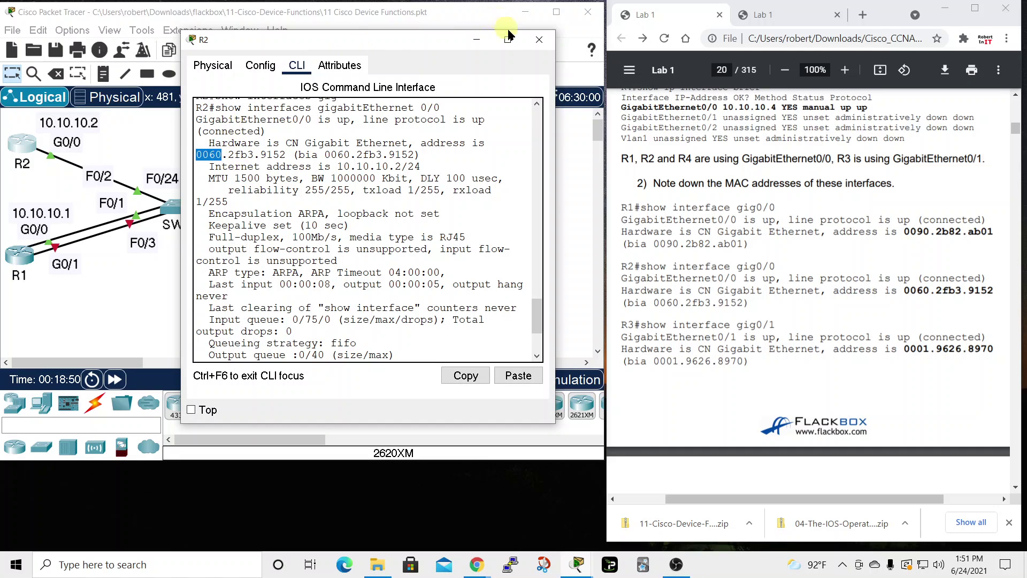
pyautogui.click(539, 40)
# Look up the MAC address of R3's addressed interface by running "show interfaces gigabitEthernet 0/1", and close R3's window.
pyautogui.click(461, 283)
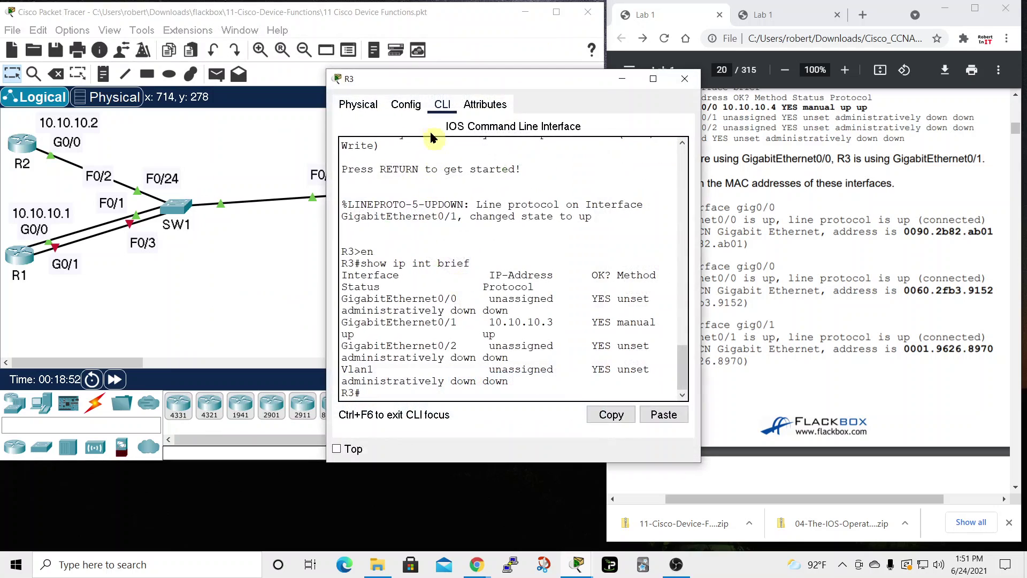
pyautogui.moveTo(476, 79); pyautogui.dragTo(351, 56)
pyautogui.click(252, 371)
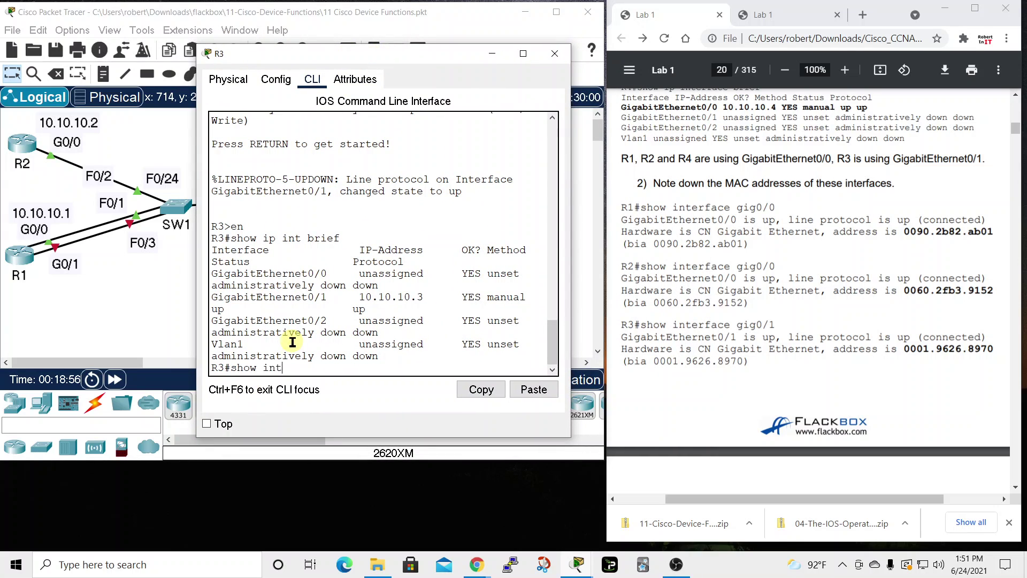
pyautogui.write('show int')
pyautogui.press('Tab')
pyautogui.write('gig')
pyautogui.press('Tab')
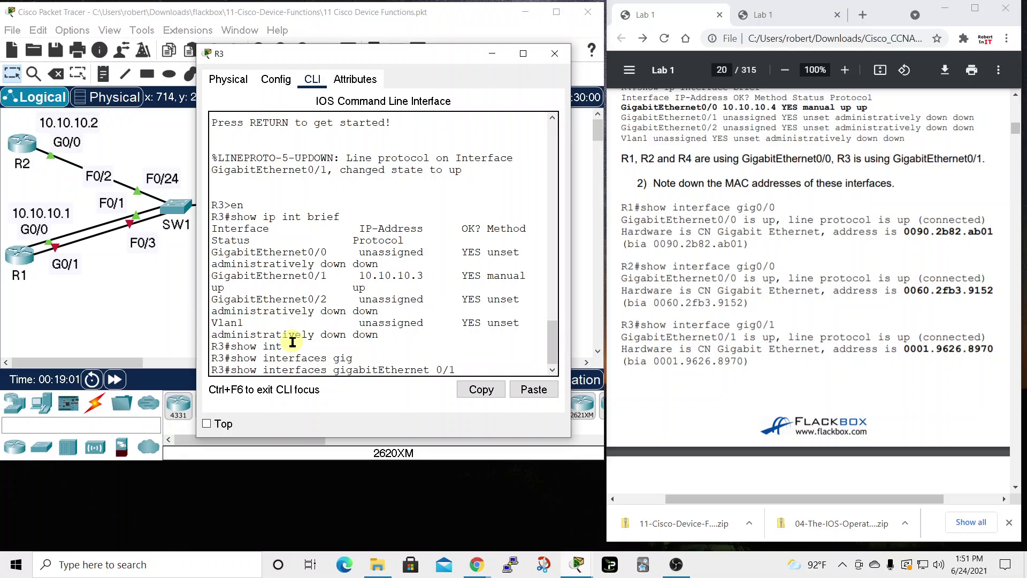
pyautogui.press('Return')
pyautogui.scroll(3, 340, 217)
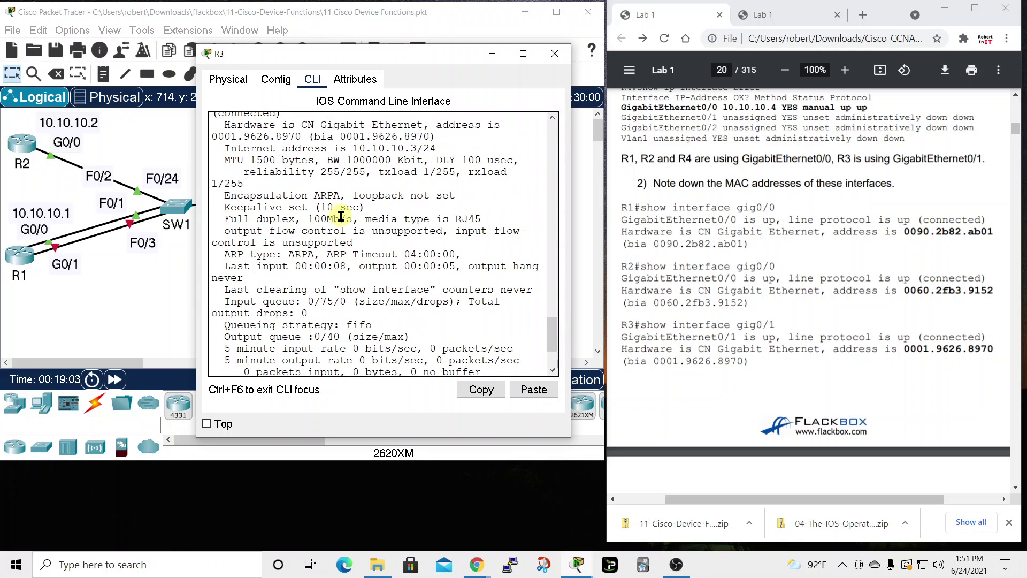
pyautogui.scroll(1, 340, 212)
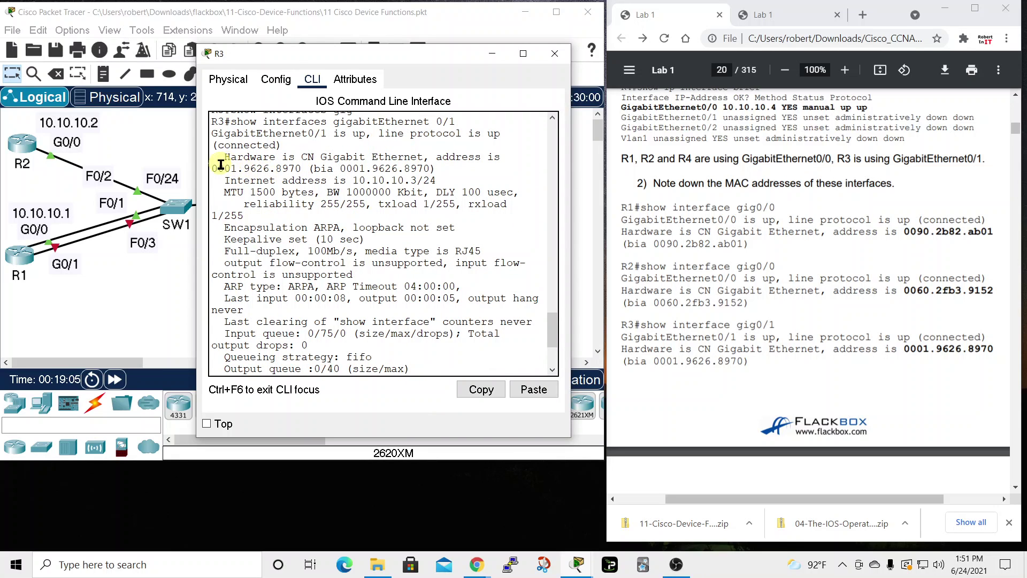
pyautogui.moveTo(213, 168); pyautogui.dragTo(239, 168)
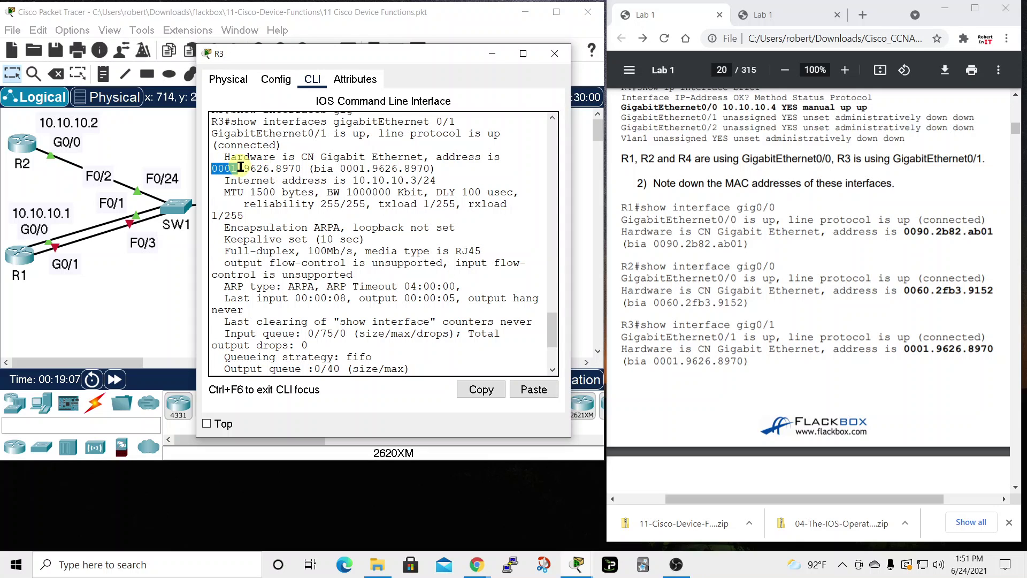
pyautogui.click(555, 53)
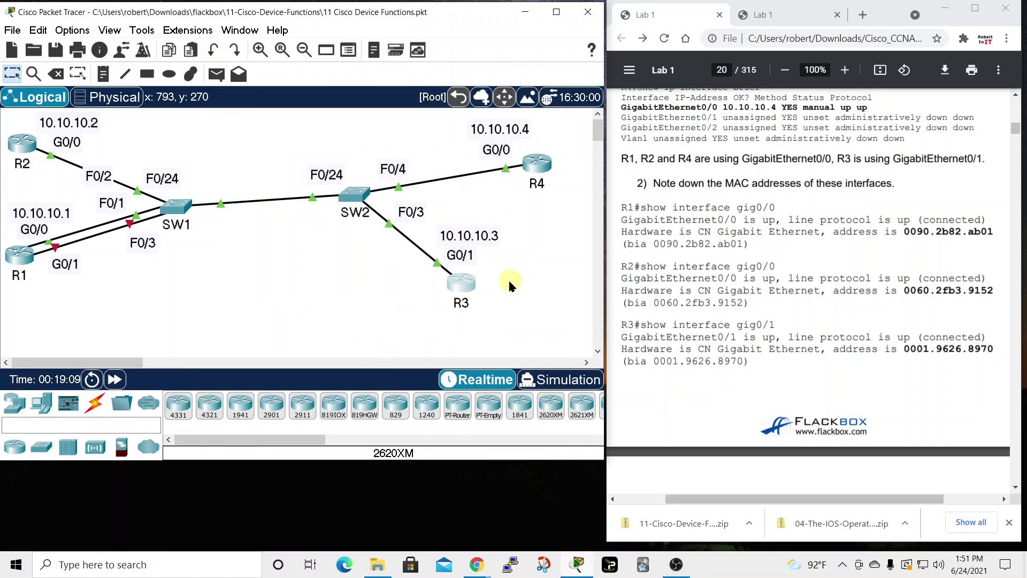
# Look up the MAC address of R4's addressed interface by running "show interfaces gigabitEthernet 0/0", and close R4's window.
pyautogui.click(537, 163)
pyautogui.moveTo(538, 76); pyautogui.dragTo(418, 34)
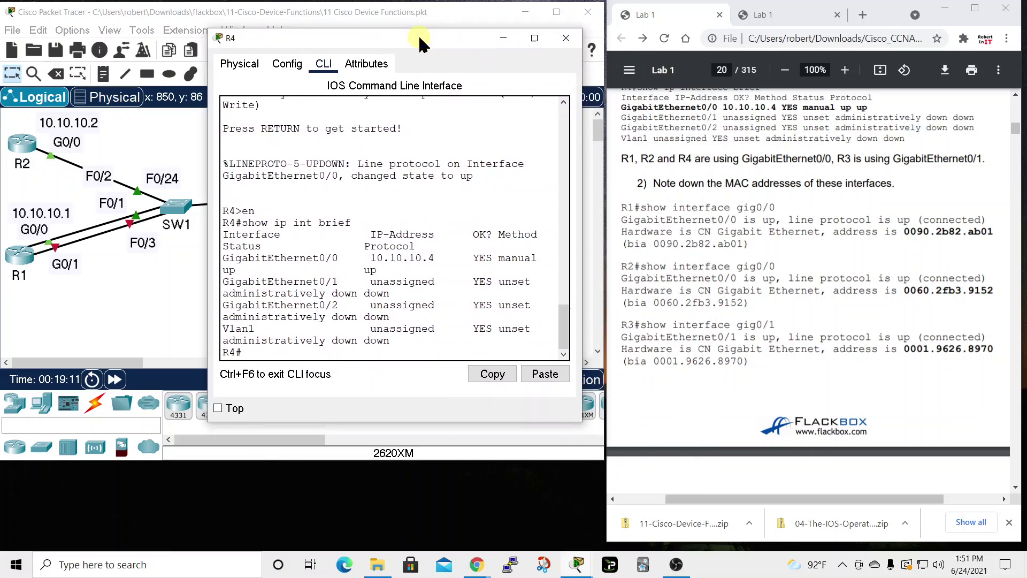
pyautogui.write('show int')
pyautogui.press('Tab')
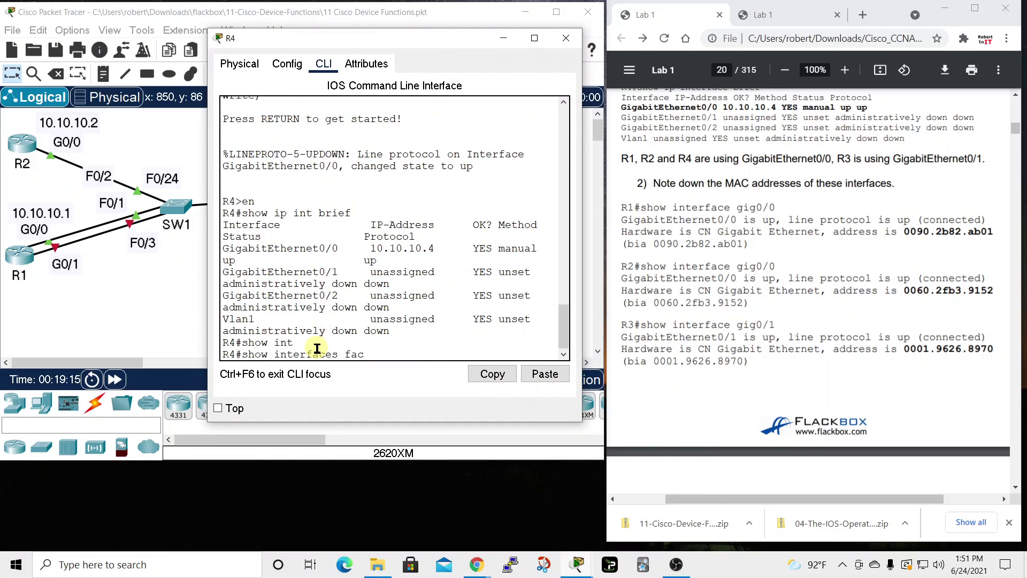
pyautogui.write('gig')
pyautogui.press('Tab')
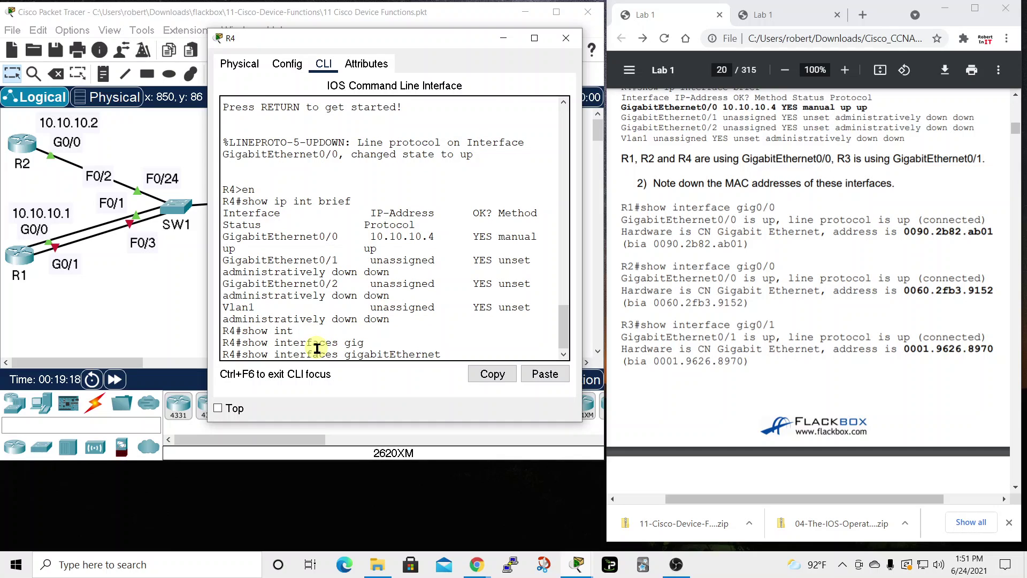
pyautogui.press('Return')
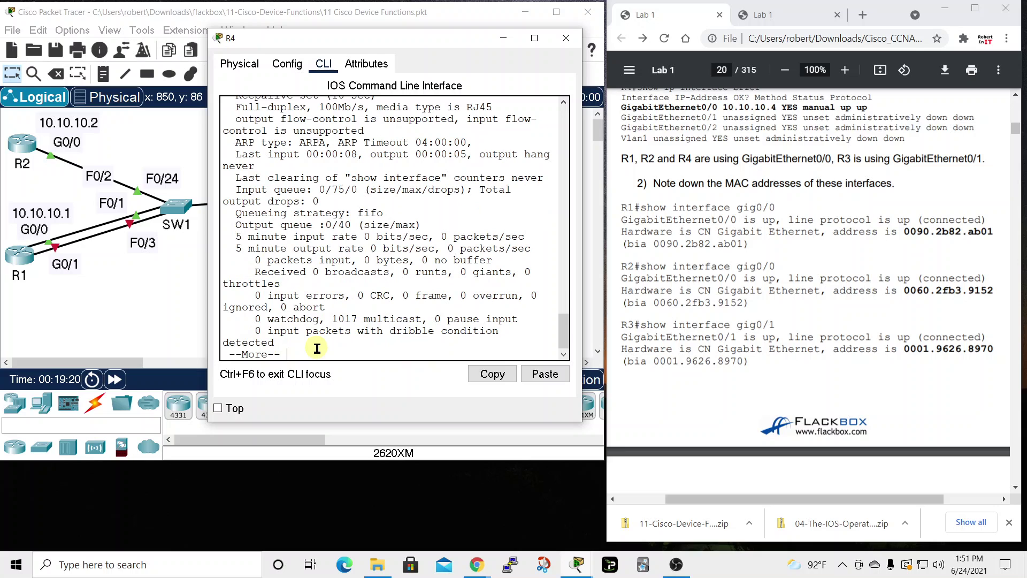
pyautogui.scroll(4, 327, 342)
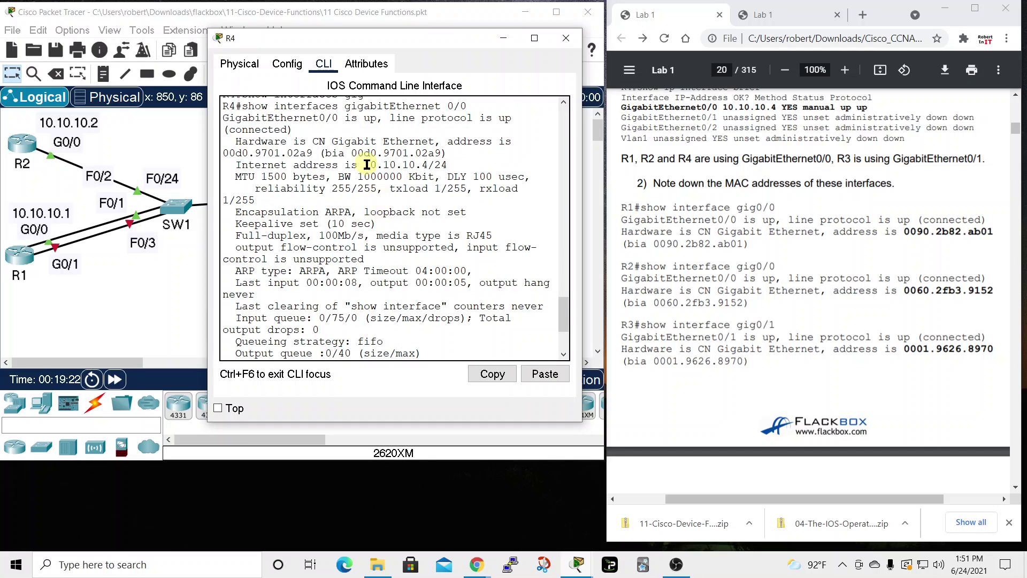
pyautogui.scroll(1, 346, 140)
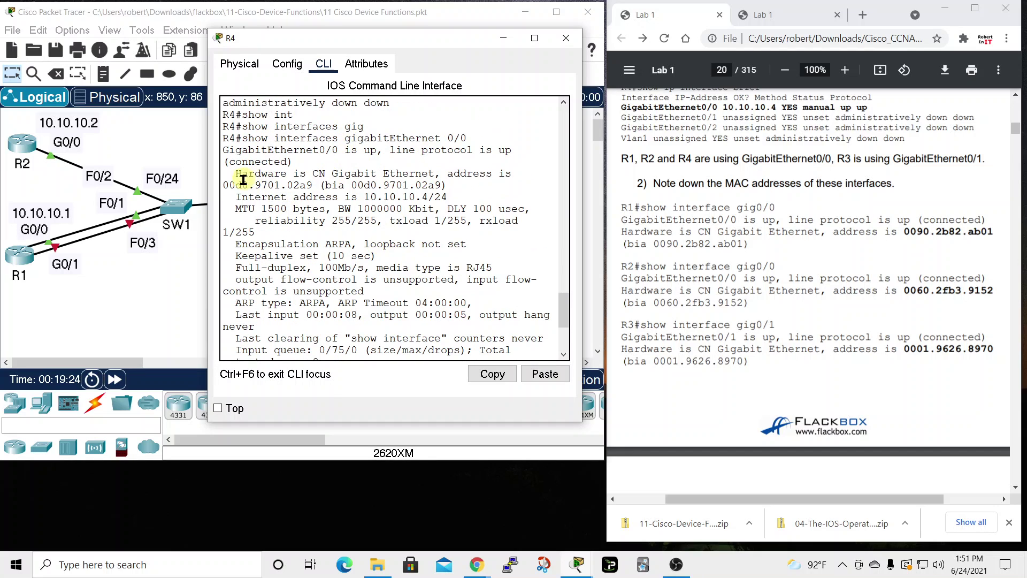
pyautogui.moveTo(223, 184); pyautogui.dragTo(250, 187)
pyautogui.click(567, 38)
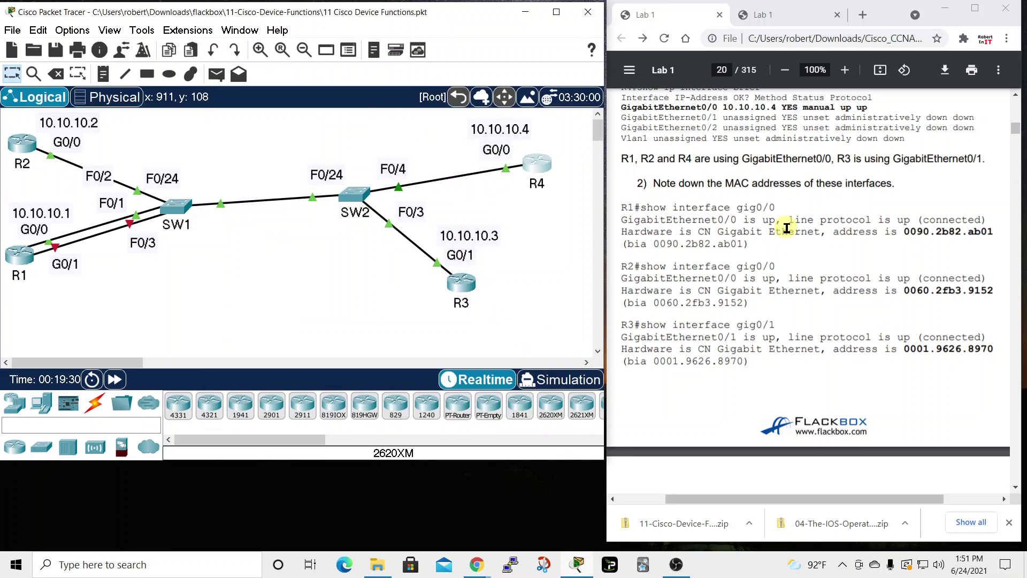
# Read task 3 of the lab guide on verifying connectivity, reopen R1's command line and quit its paged interface output.
pyautogui.scroll(-9, 778, 246)
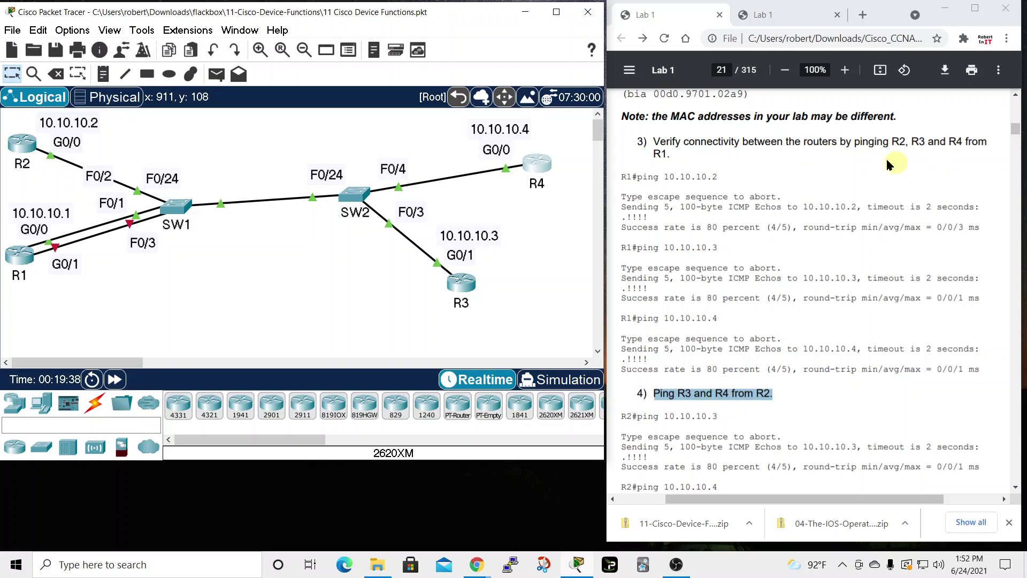
pyautogui.click(17, 254)
pyautogui.moveTo(454, 76); pyautogui.dragTo(632, 27)
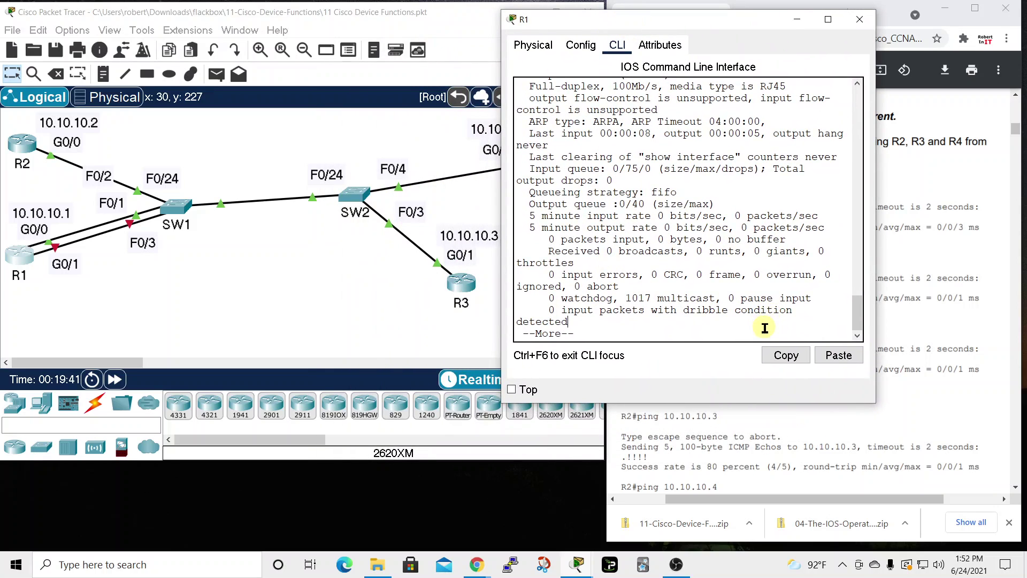
pyautogui.press('q')
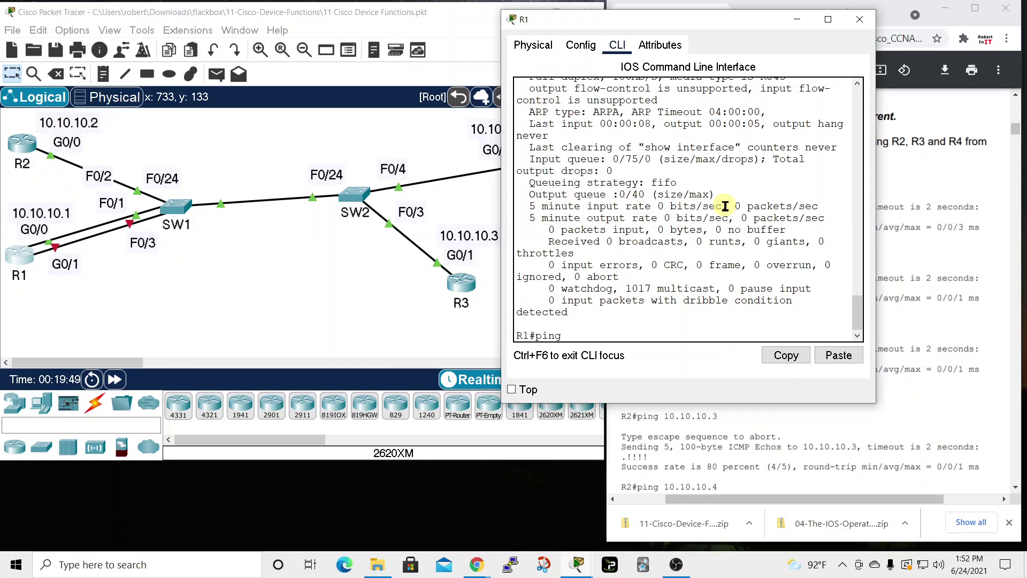
# Ping R2 at 10.10.10.2 from R1, examine the echo replies, and return to the R1 prompt with the topology in view.
pyautogui.write('ping 10.1')
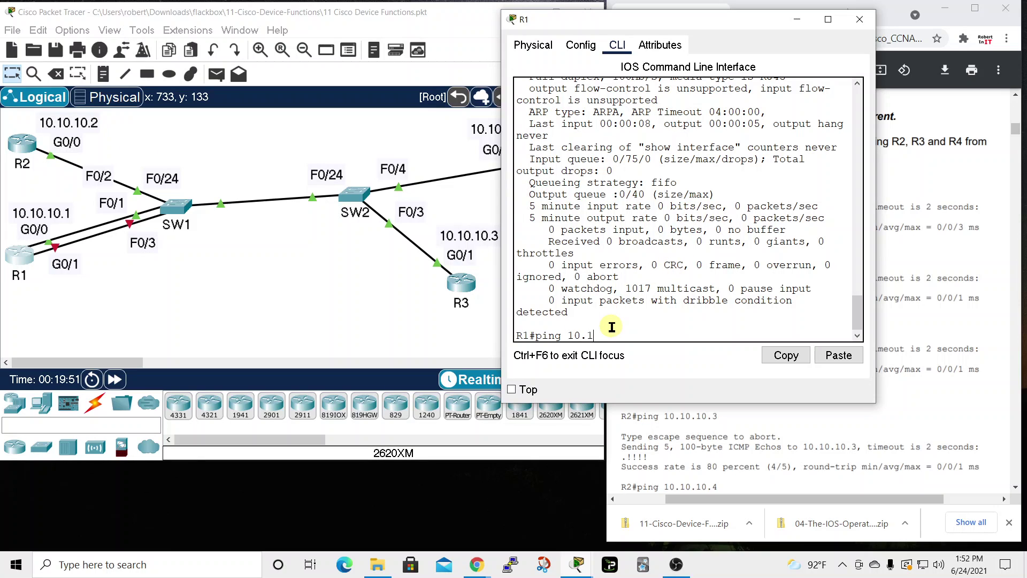
pyautogui.write('0.10.2')
pyautogui.press('Return')
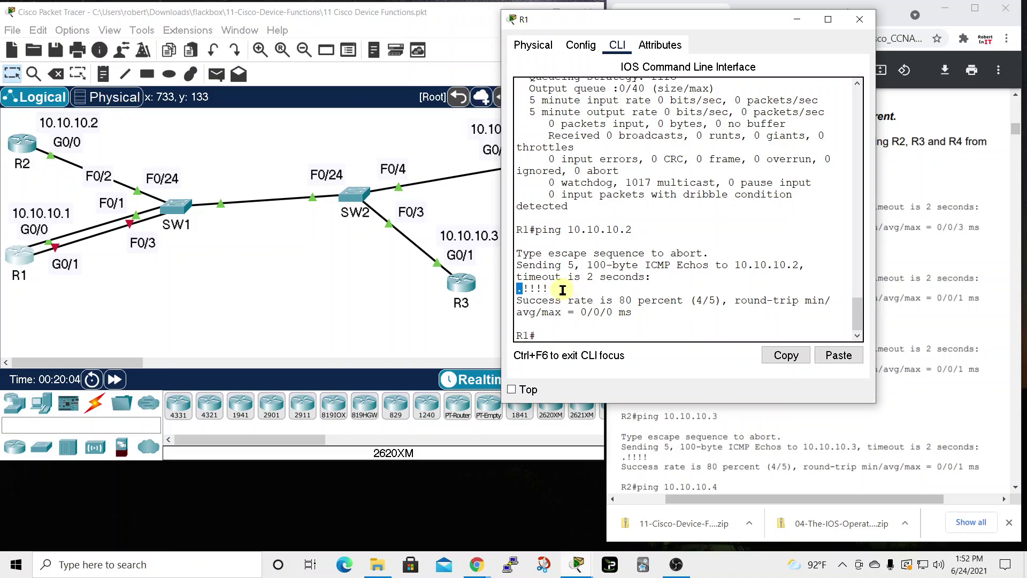
pyautogui.click(527, 289)
pyautogui.moveTo(524, 288); pyautogui.dragTo(549, 289)
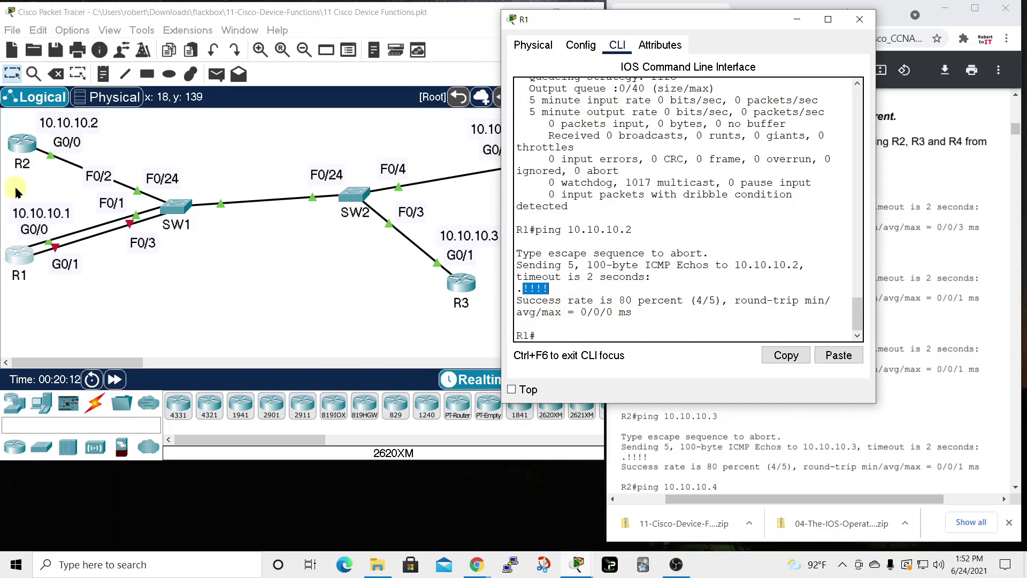
pyautogui.moveTo(757, 24); pyautogui.dragTo(822, 32)
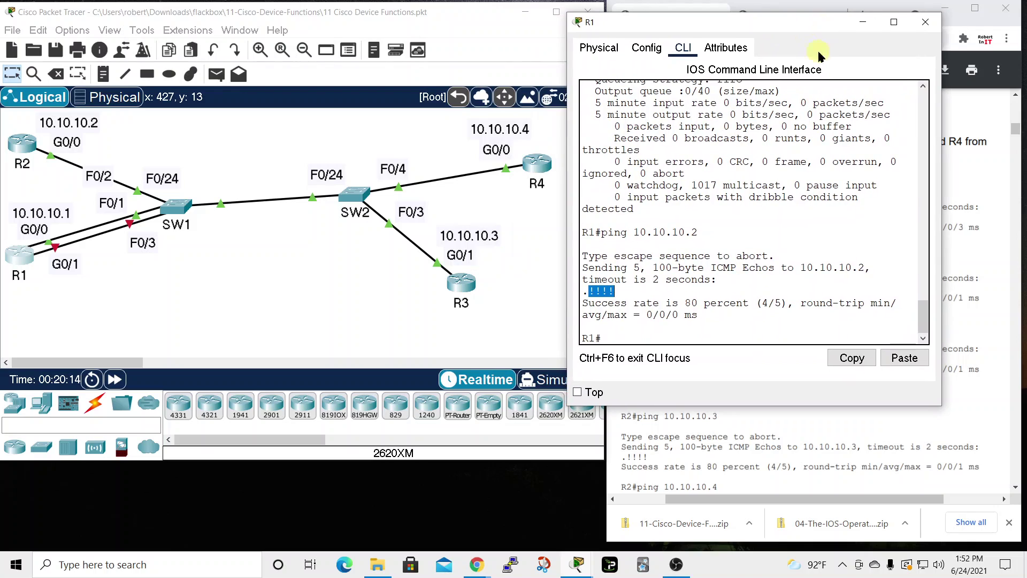
pyautogui.click(640, 334)
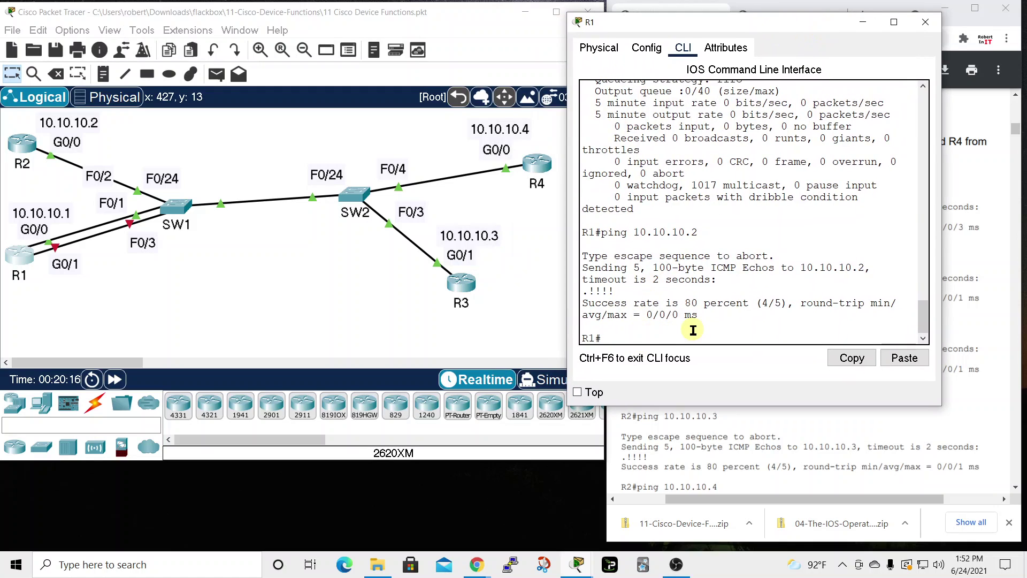
# Ping R3 at 10.10.10.3 and R4 at 10.10.10.4 from R1, and close R1's window.
pyautogui.press('Up')
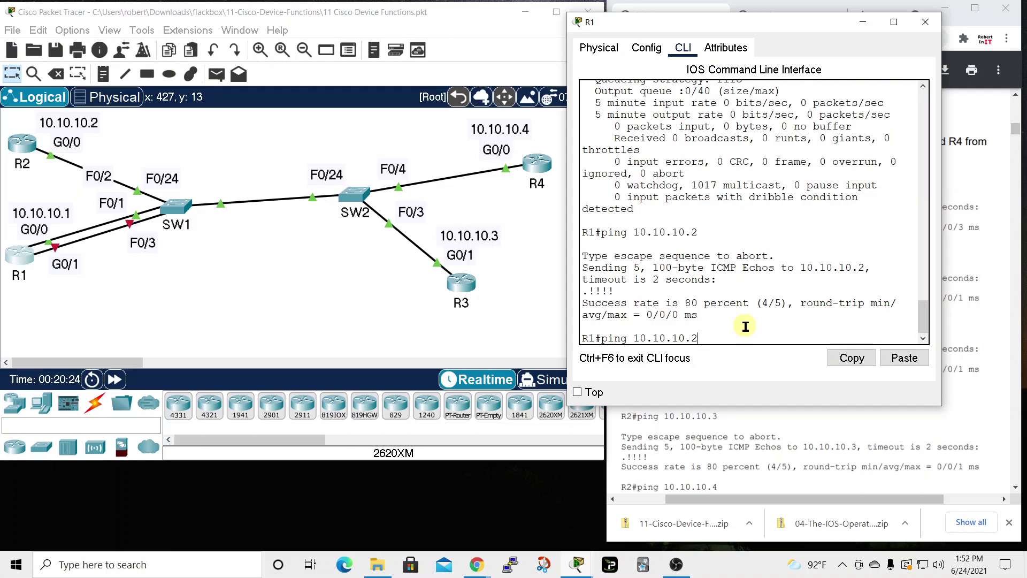
pyautogui.press('BackSpace')
pyautogui.write('3')
pyautogui.press('Return')
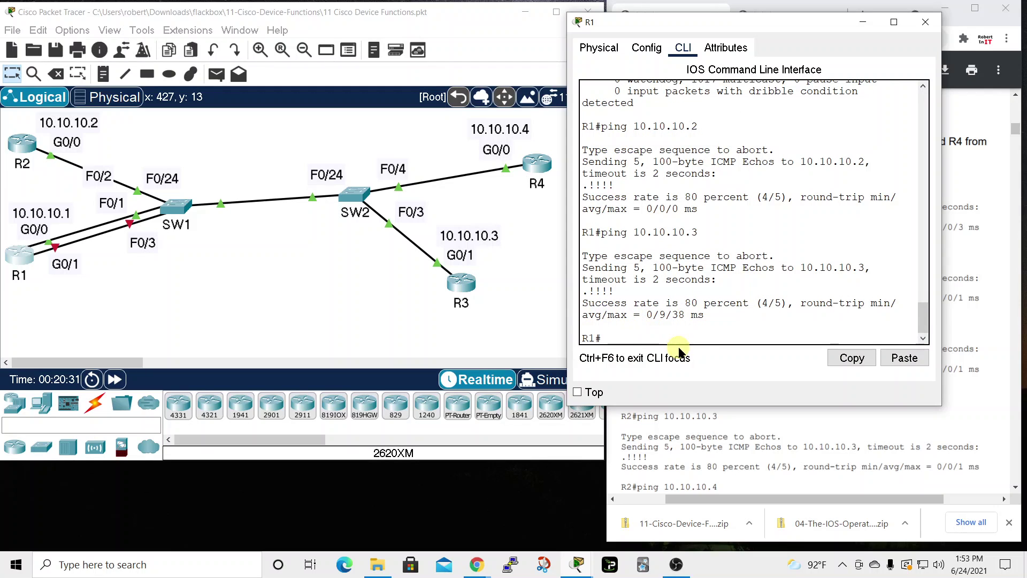
pyautogui.press('Up')
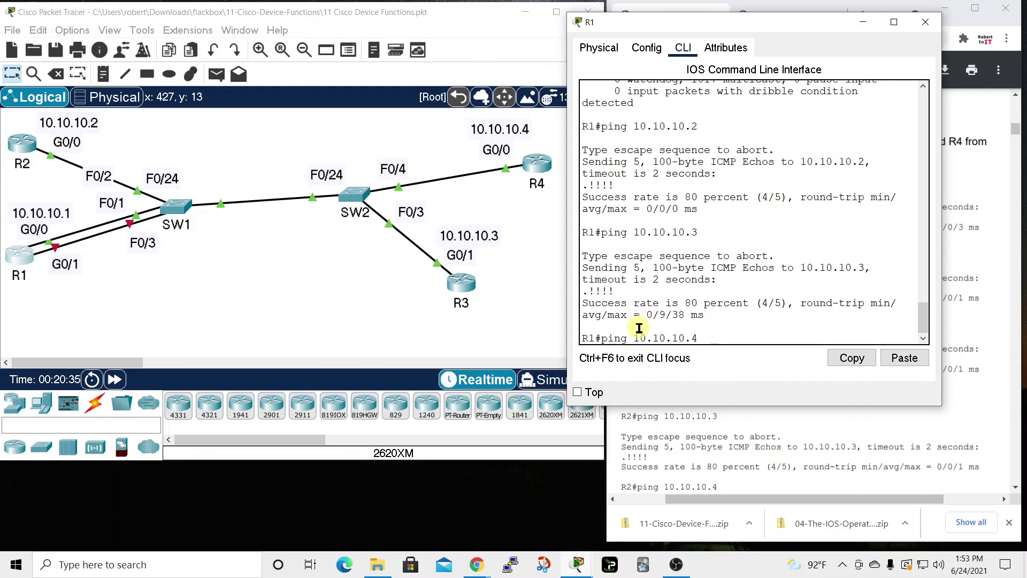
pyautogui.press('Return')
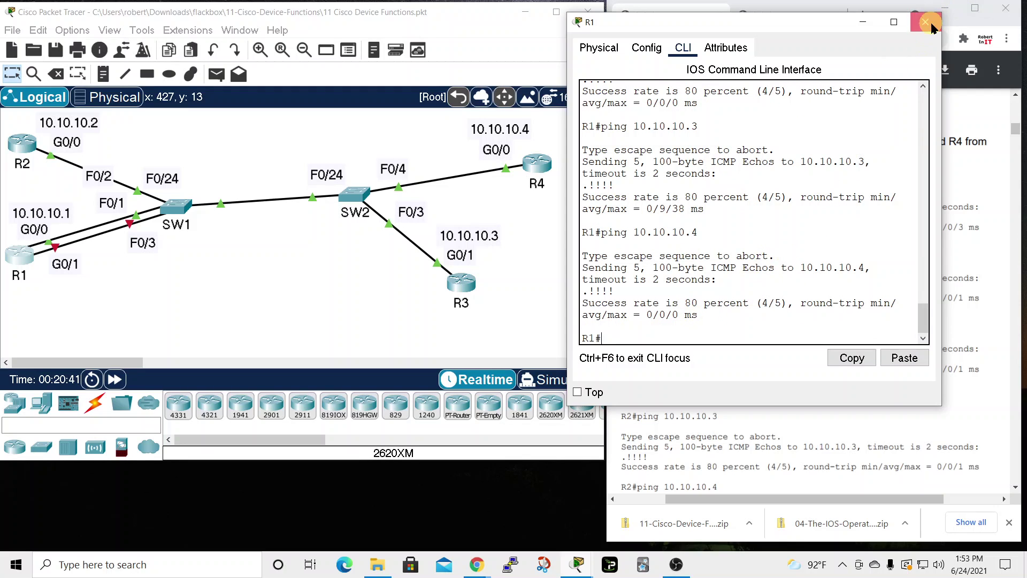
pyautogui.click(743, 410)
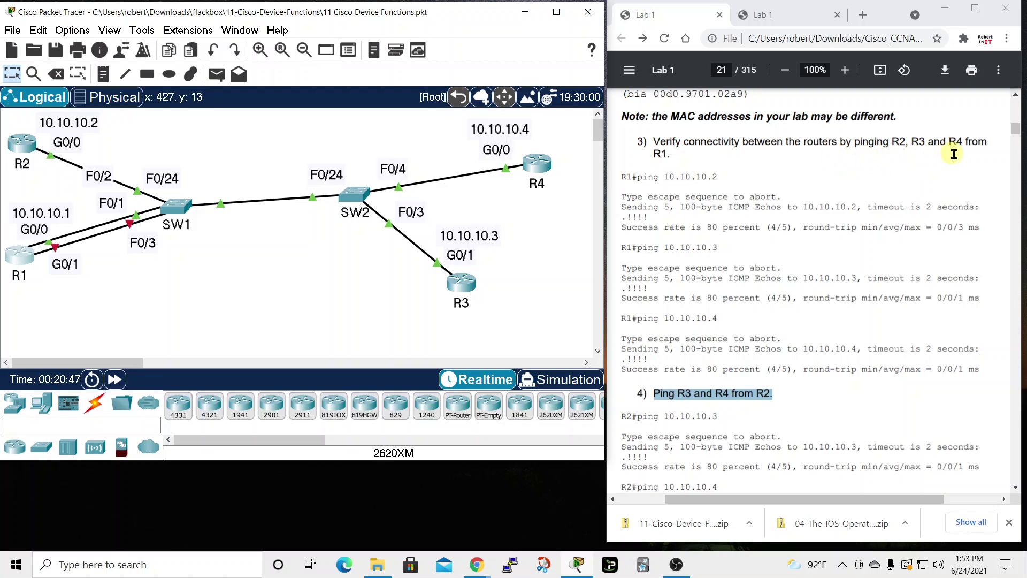
# Read task 4 of the lab guide, and ping R3 at 10.10.10.3 from R2's command line.
pyautogui.scroll(-4, 798, 235)
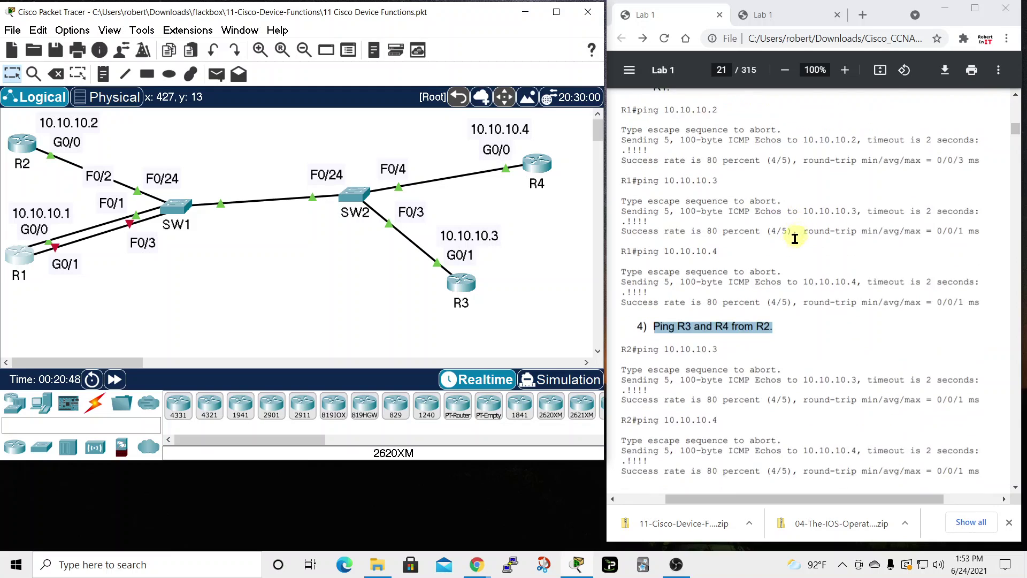
pyautogui.click(658, 190)
pyautogui.moveTo(655, 189); pyautogui.dragTo(774, 193)
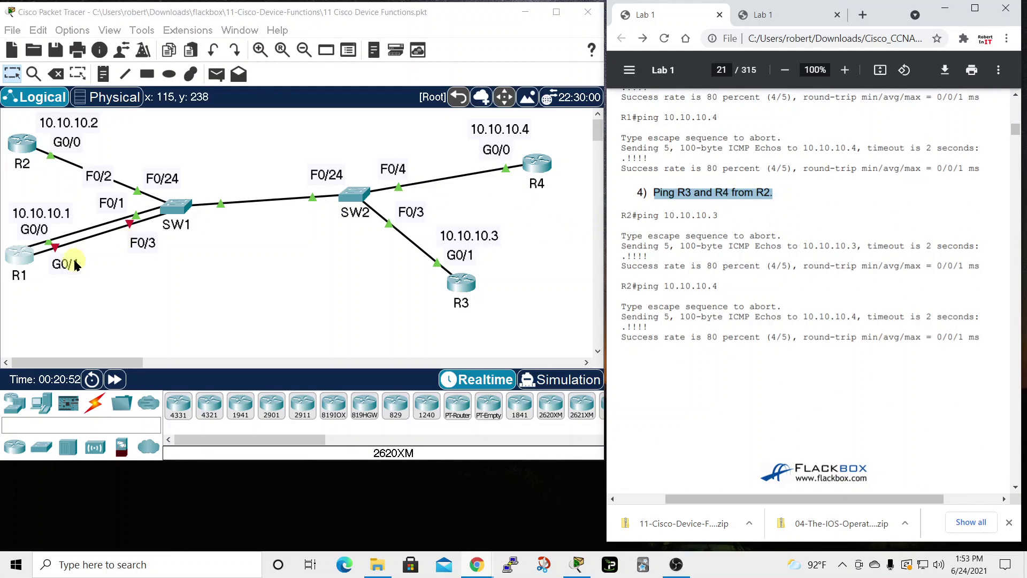
pyautogui.click(22, 143)
pyautogui.moveTo(592, 79); pyautogui.dragTo(794, 85)
pyautogui.click(611, 410)
pyautogui.press('space')
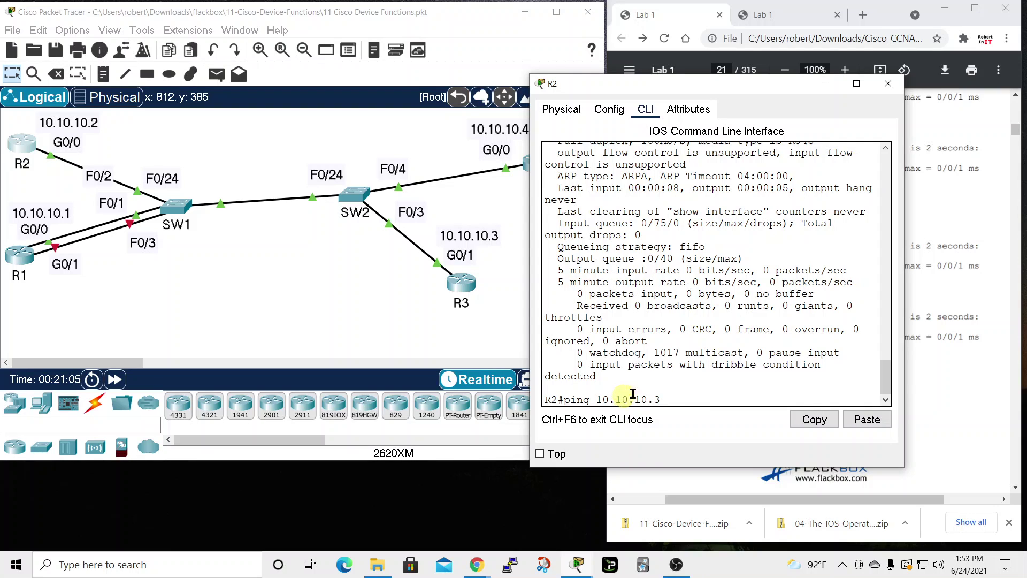
pyautogui.press('Return')
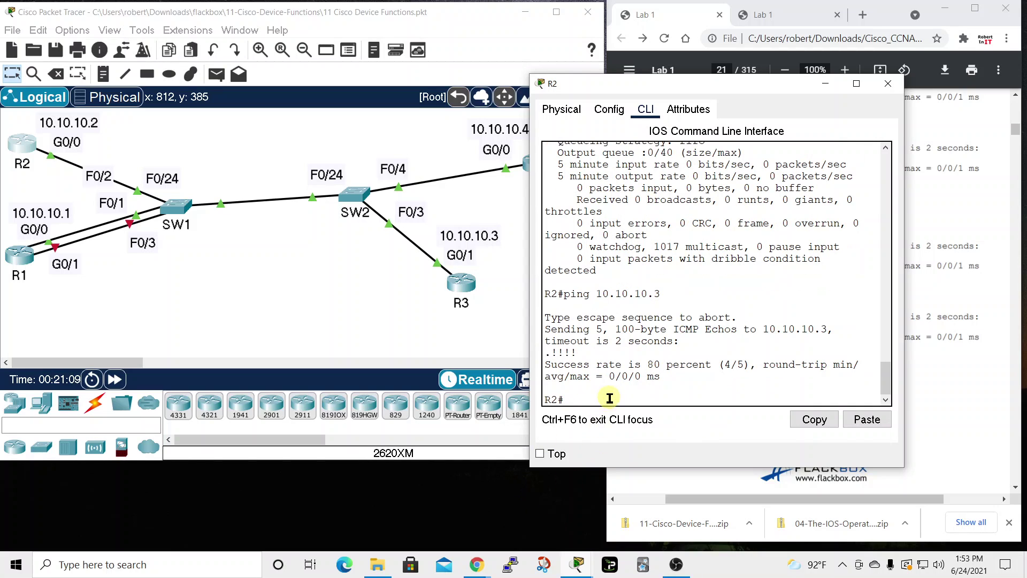
# Ping R4 at 10.10.10.4 from R2, and close R2's window.
pyautogui.moveTo(773, 85); pyautogui.dragTo(788, 103)
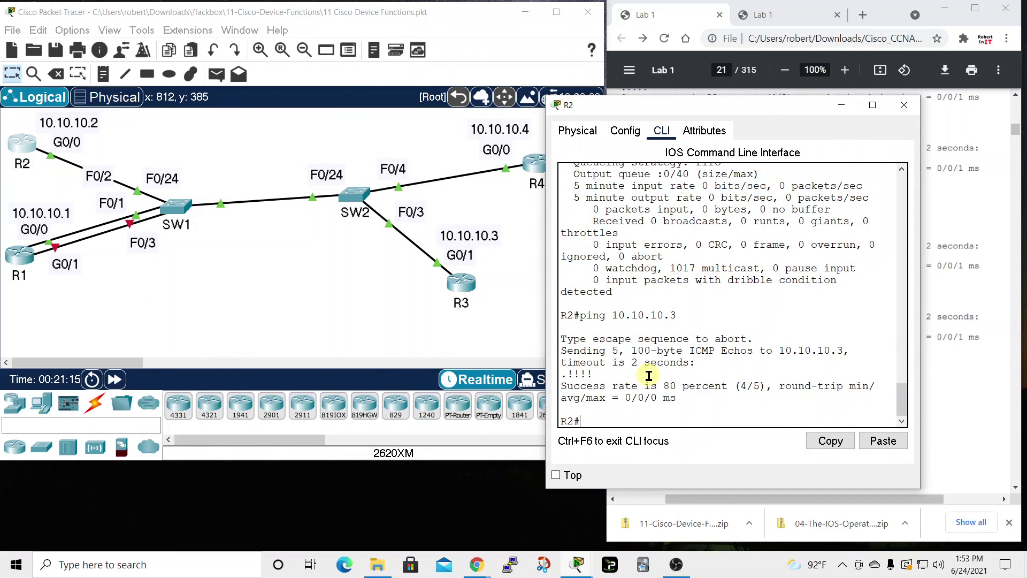
pyautogui.press('Up')
pyautogui.press('Return')
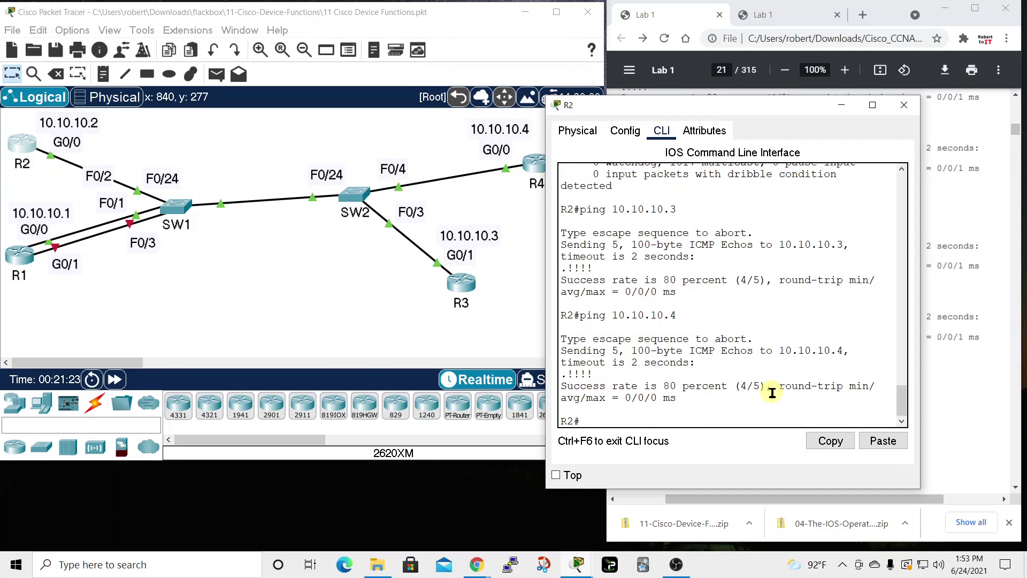
pyautogui.click(905, 105)
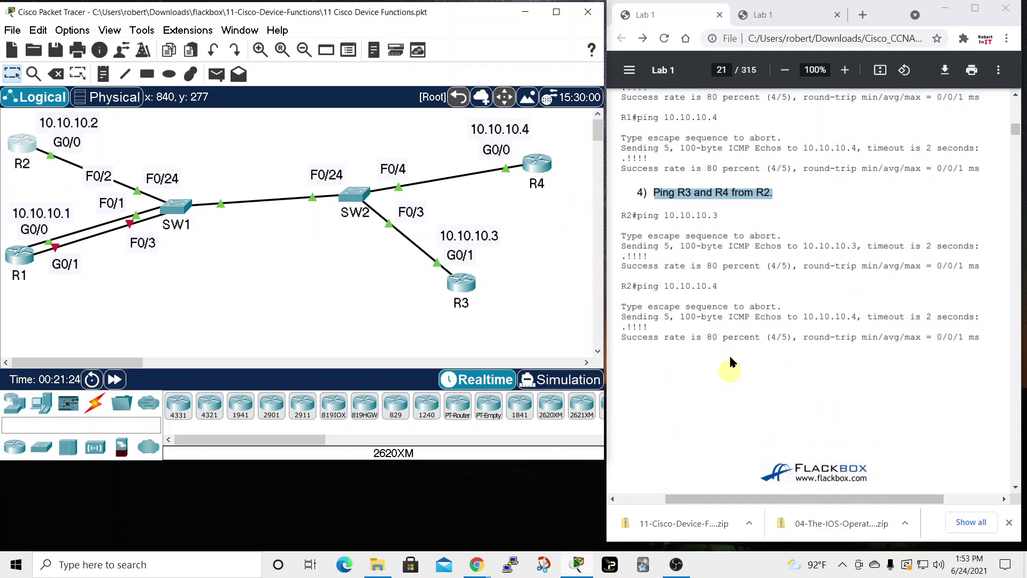
# Read task 5 of the lab guide on learned MAC addresses, and enter privileged mode on SW1's command line.
pyautogui.scroll(-6, 725, 286)
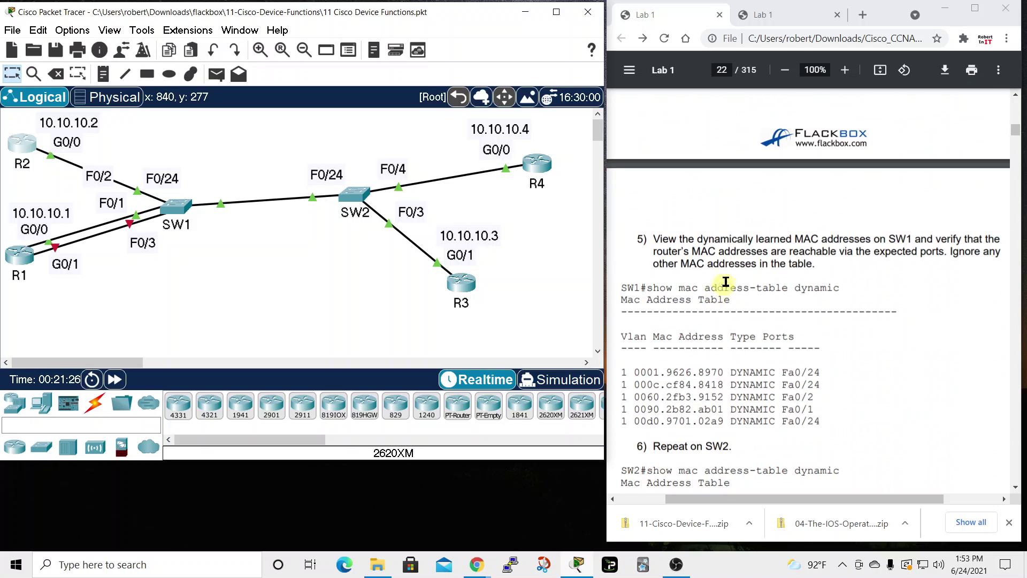
pyautogui.scroll(-1, 684, 241)
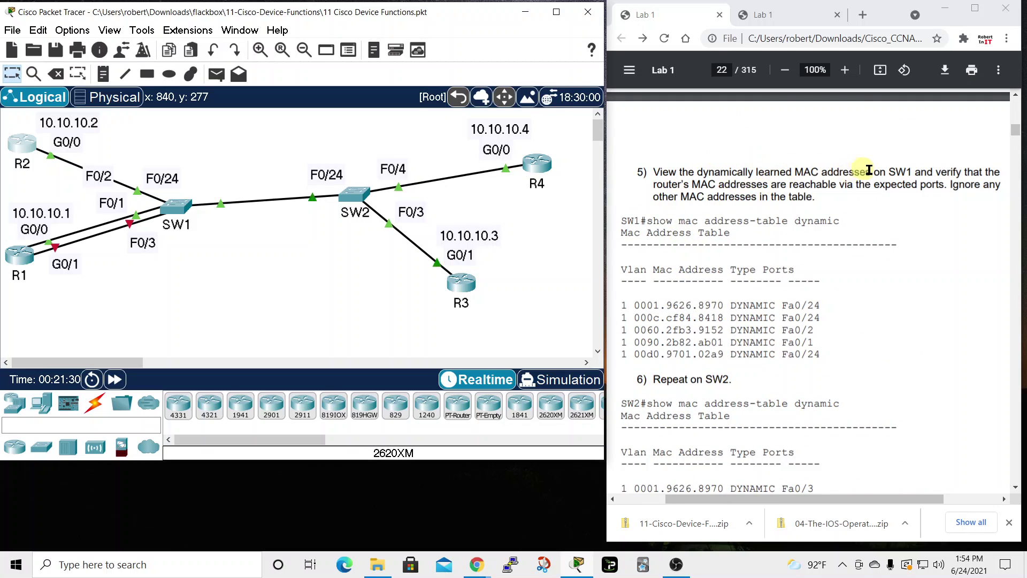
pyautogui.moveTo(172, 210)
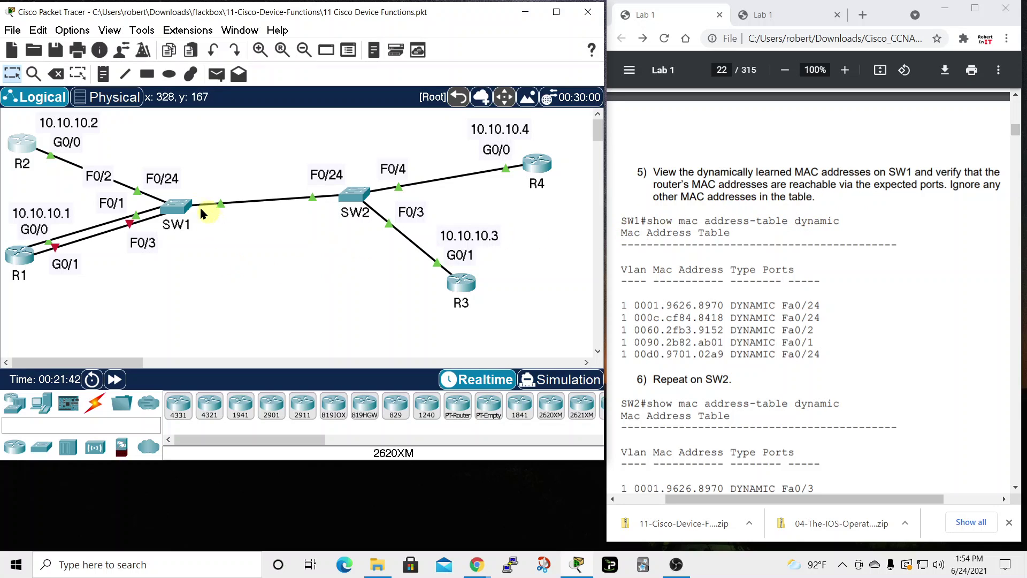
pyautogui.click(181, 211)
pyautogui.moveTo(495, 85); pyautogui.dragTo(400, 59)
pyautogui.click(328, 84)
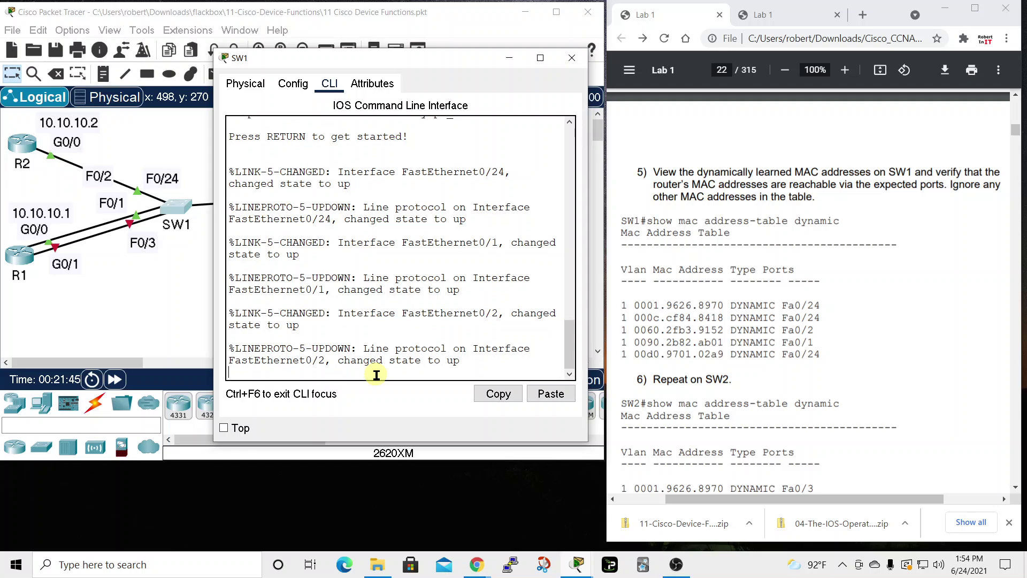
pyautogui.press('Return')
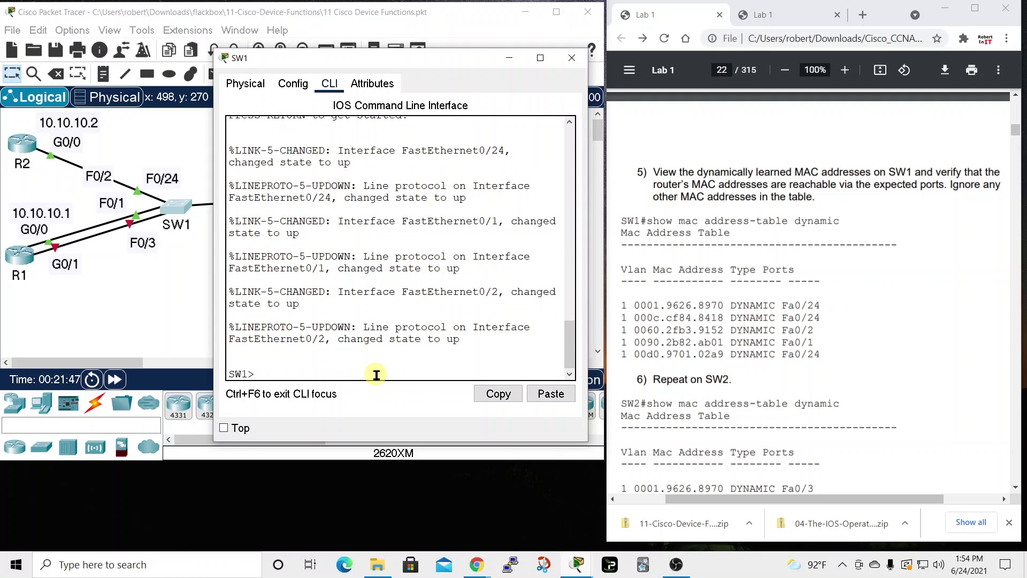
pyautogui.write('en')
pyautogui.press('Return')
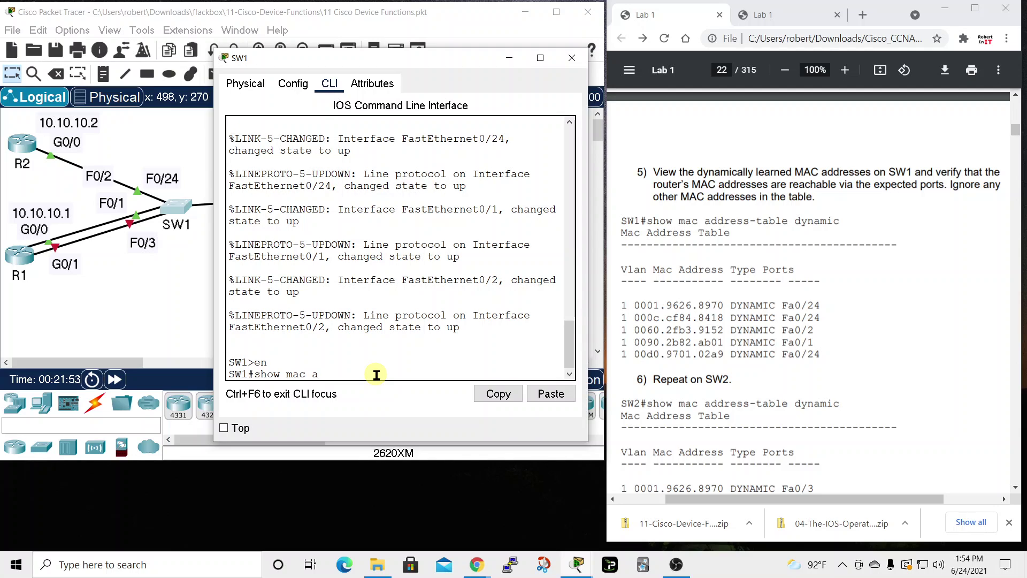
# List SW1's dynamically learned MAC addresses with "show mac address-table dynamic", and place its window beside the topology.
pyautogui.write('show mac addr')
pyautogui.press('Tab')
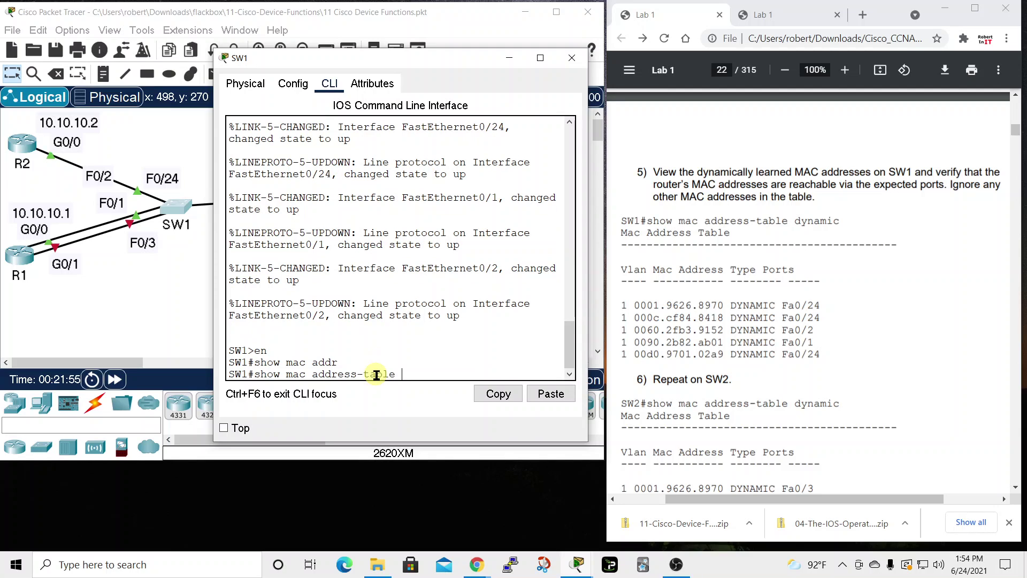
pyautogui.write('dynamic')
pyautogui.press('Return')
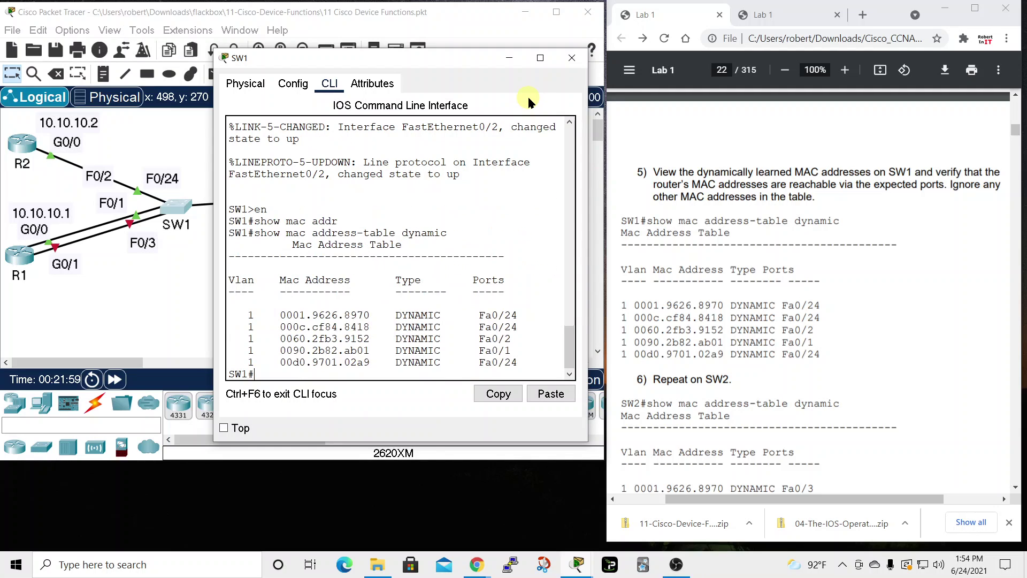
pyautogui.moveTo(480, 57); pyautogui.dragTo(714, 33)
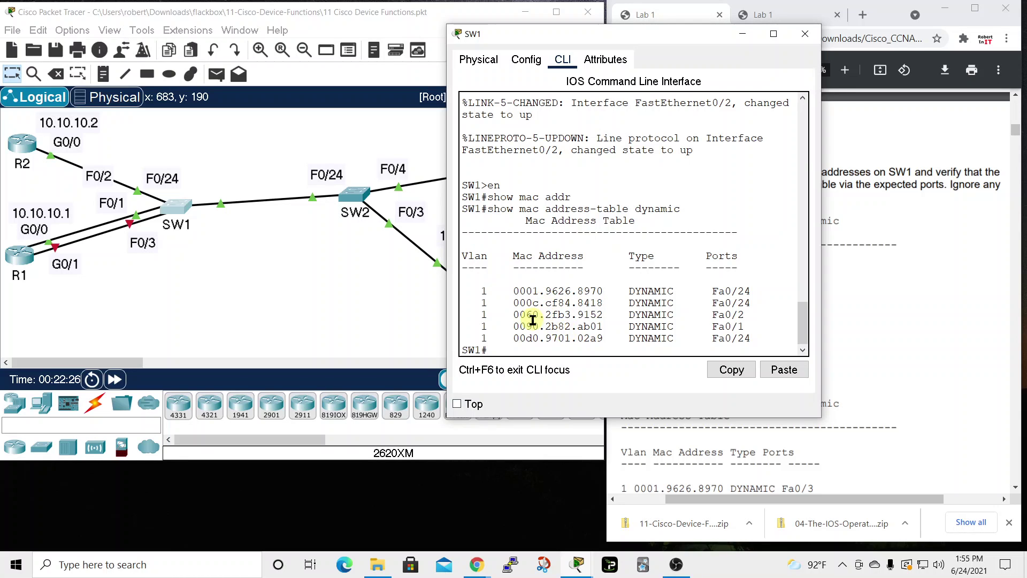
# Compare SW1's MAC table with the GigabitEthernet 0/1 address in R3's earlier interface output, and close R3's window.
pyautogui.moveTo(688, 30); pyautogui.dragTo(790, 13)
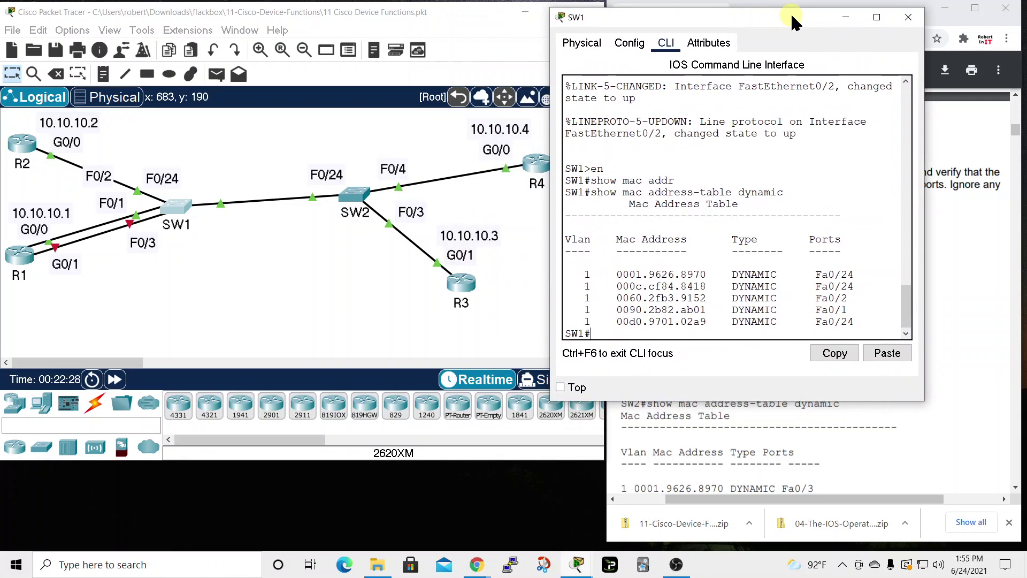
pyautogui.click(468, 286)
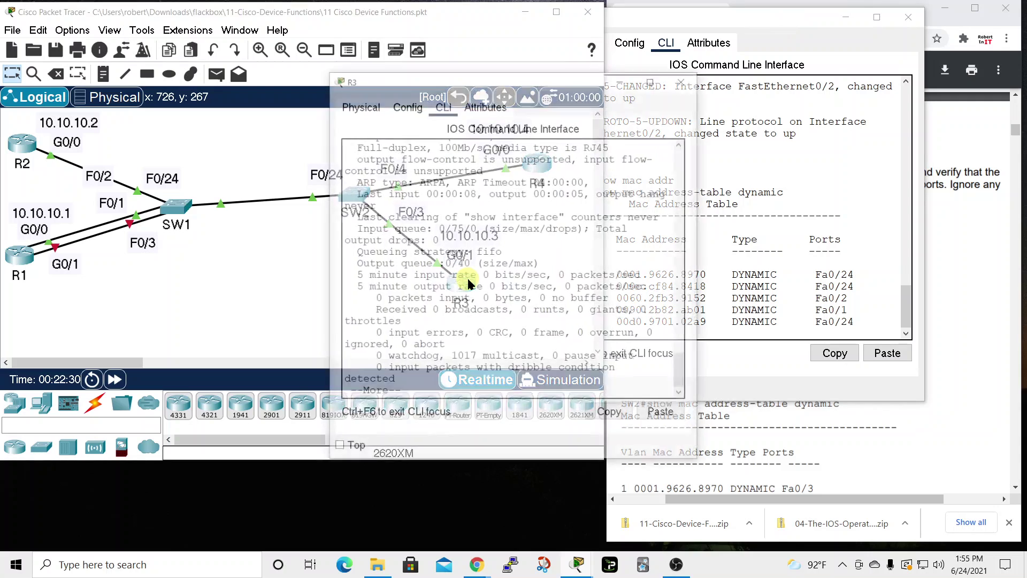
pyautogui.scroll(3, 531, 233)
pyautogui.scroll(1, 531, 233)
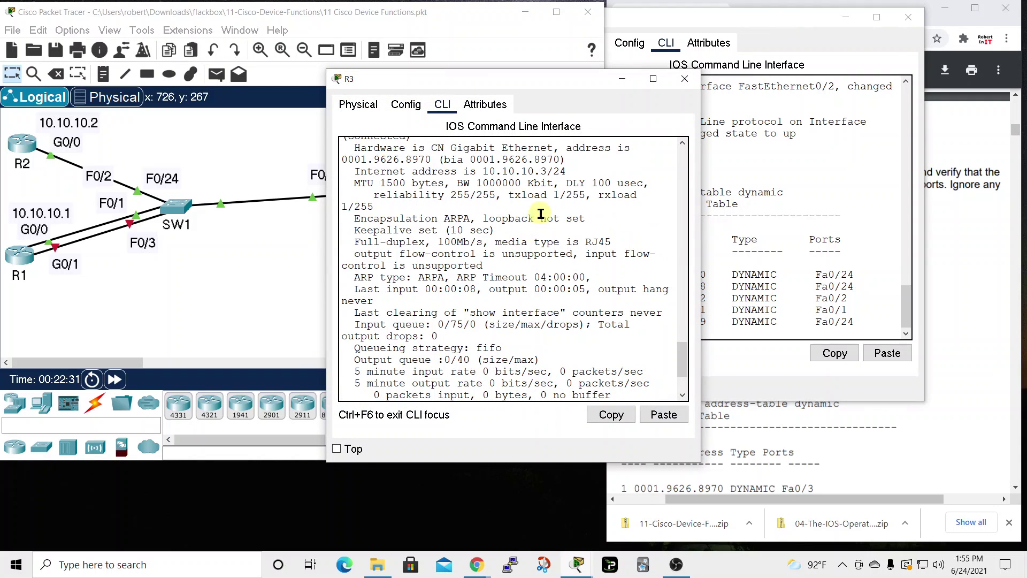
pyautogui.scroll(1, 540, 214)
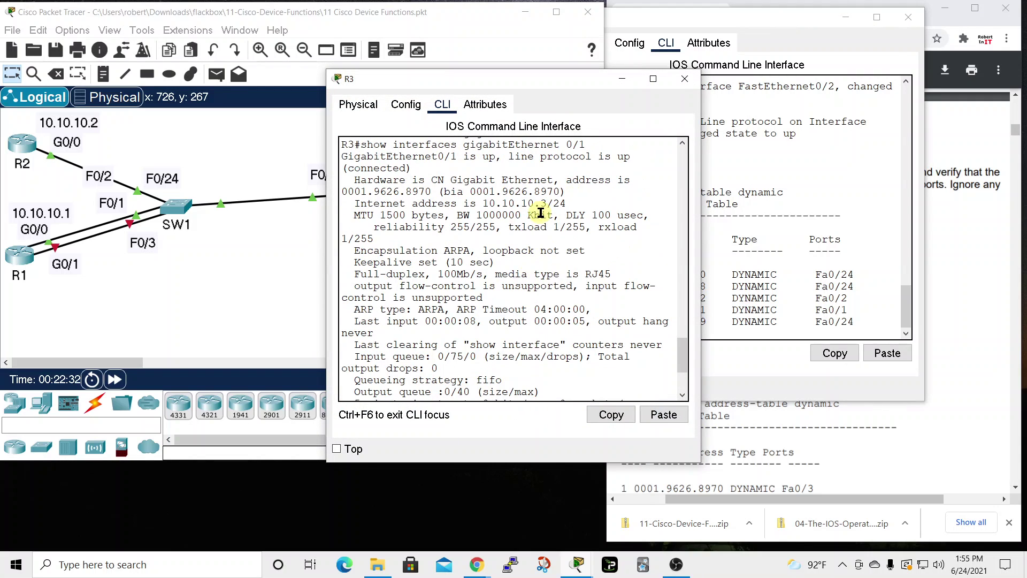
pyautogui.click(690, 78)
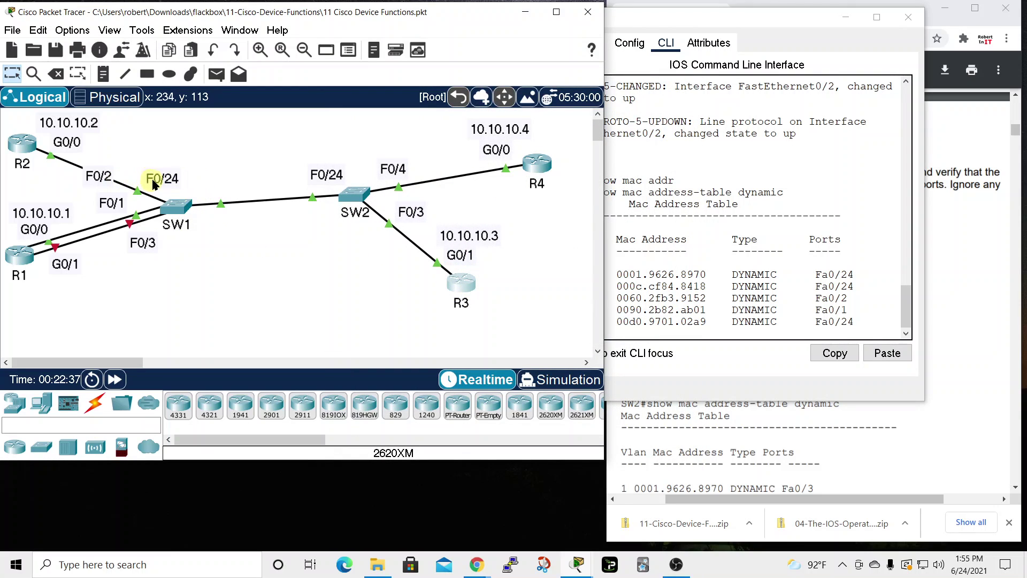
# Move SW1's F0/24 label beside its link to SW2, and its F0/2 label closer to the R2 link's switch end.
pyautogui.moveTo(156, 183); pyautogui.dragTo(215, 187)
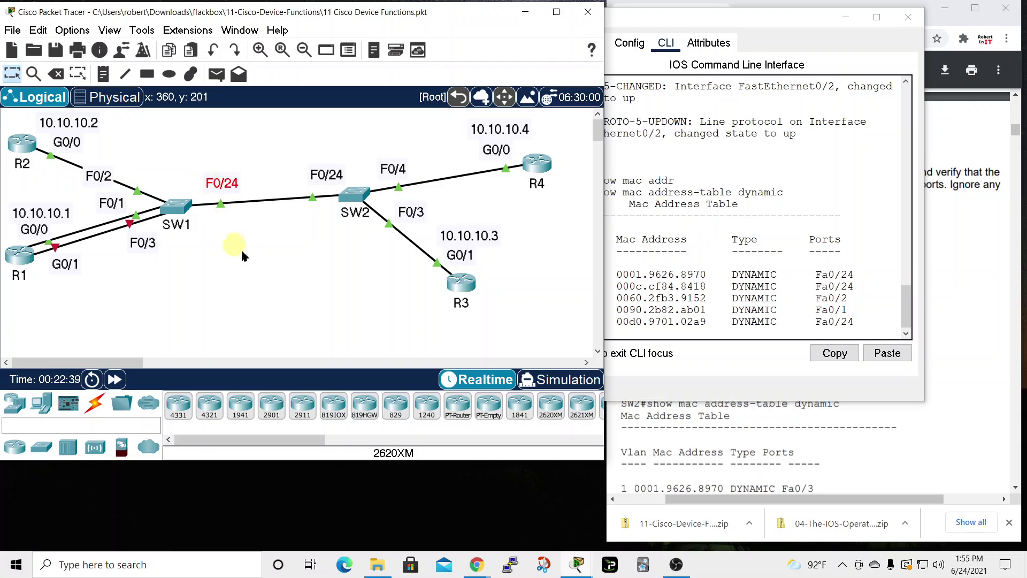
pyautogui.click(709, 17)
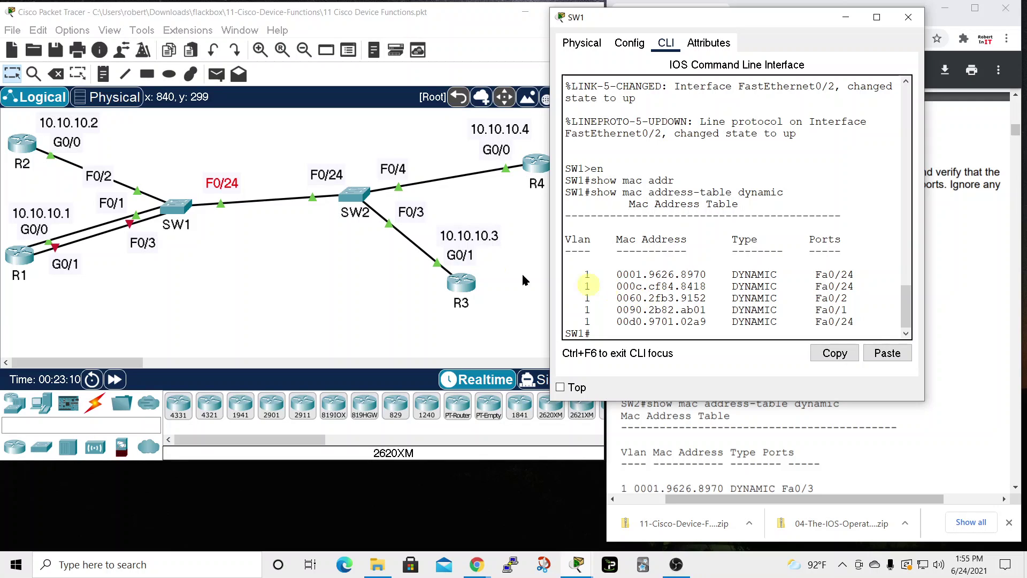
pyautogui.moveTo(109, 174); pyautogui.dragTo(159, 173)
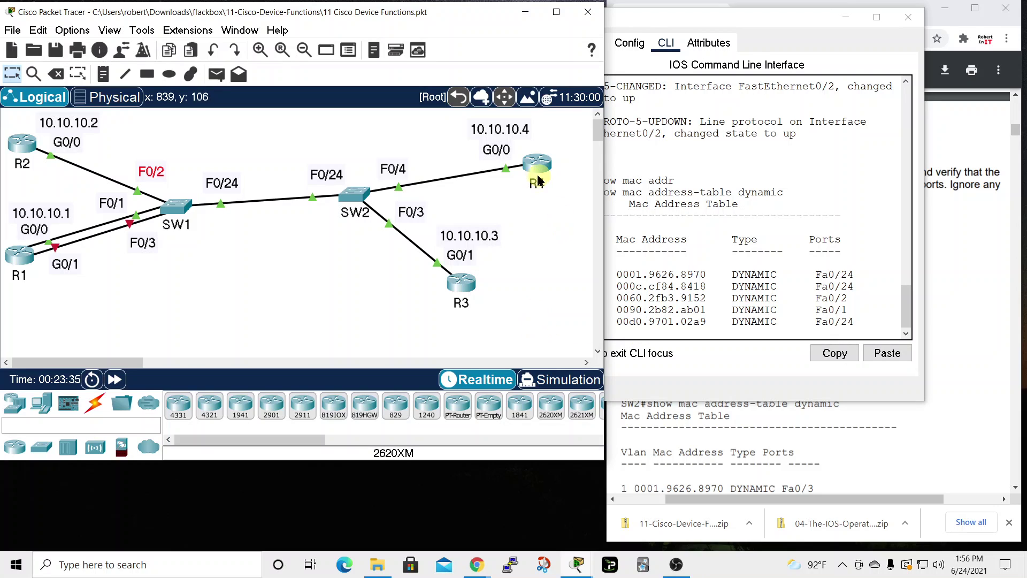
# Return to SW1's MAC address table and highlight the 000c.cf84.8418 entry to check its port.
pyautogui.moveTo(536, 179)
pyautogui.click(797, 17)
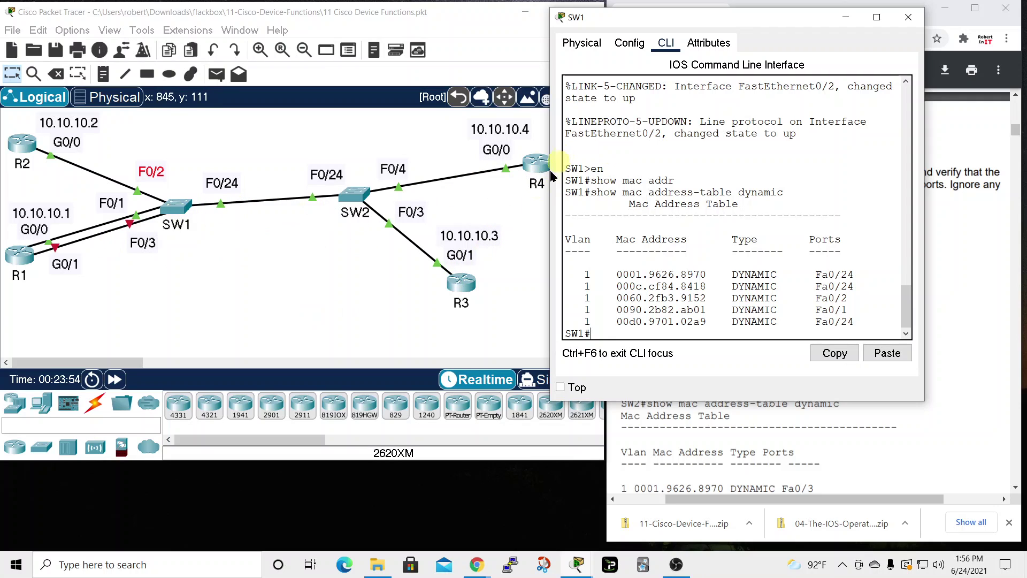
pyautogui.moveTo(619, 286); pyautogui.dragTo(701, 287)
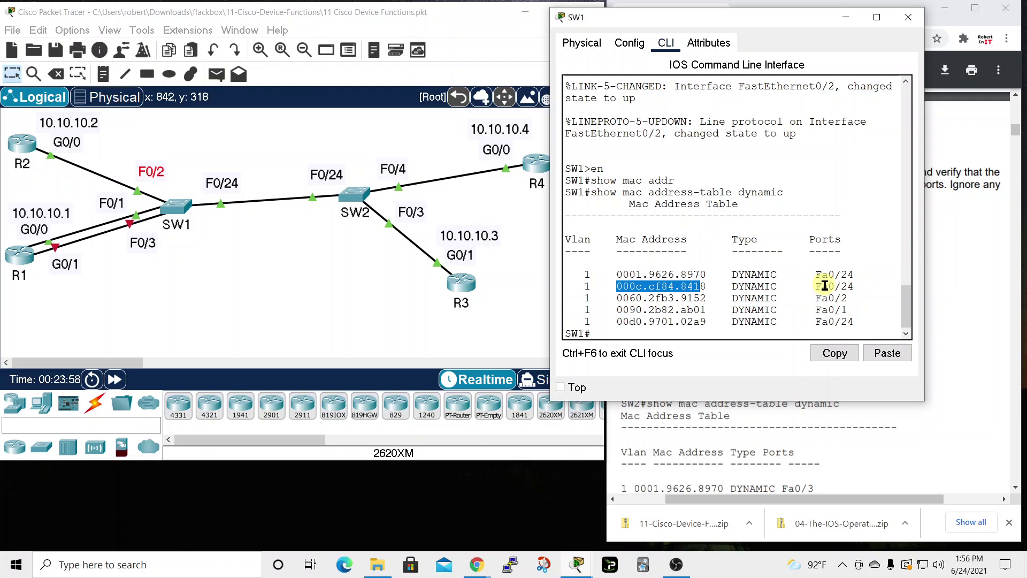
# Open SW2's command line, move its window clear of SW1's MAC table, and enter privileged EXEC mode with "en".
pyautogui.click(374, 198)
pyautogui.moveTo(537, 85); pyautogui.dragTo(381, 67)
pyautogui.click(285, 84)
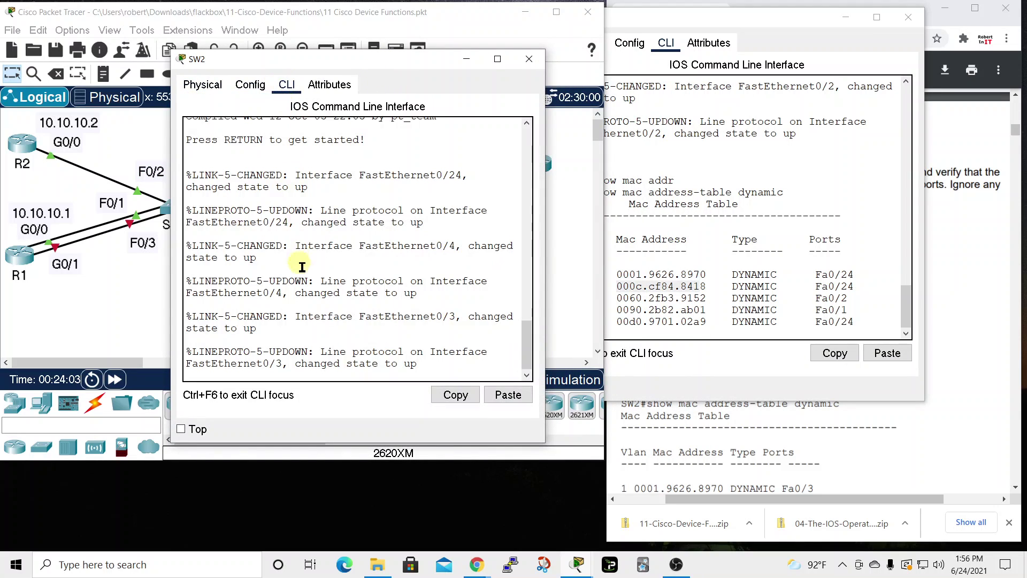
pyautogui.press('Return')
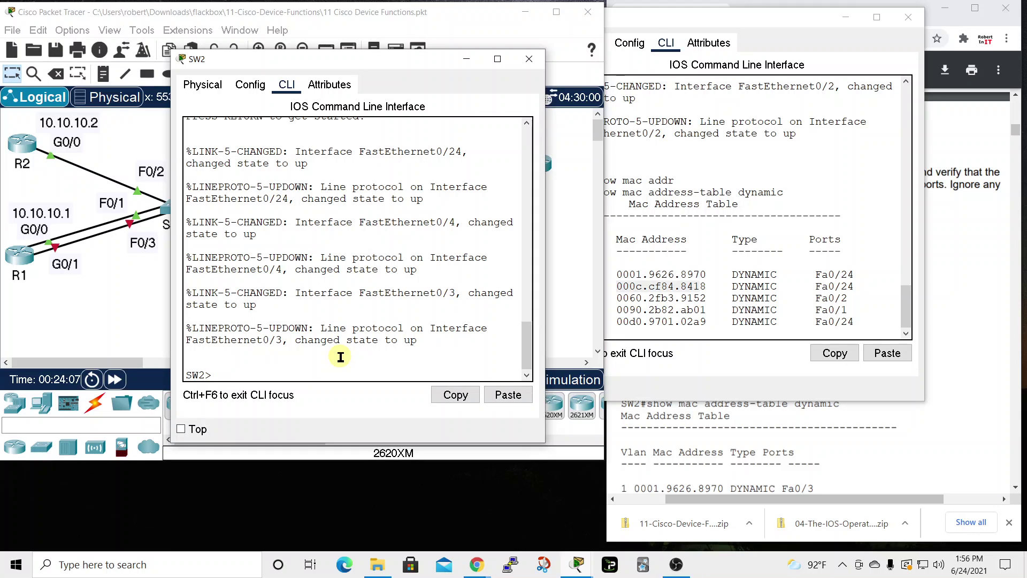
pyautogui.write('en')
pyautogui.press('Return')
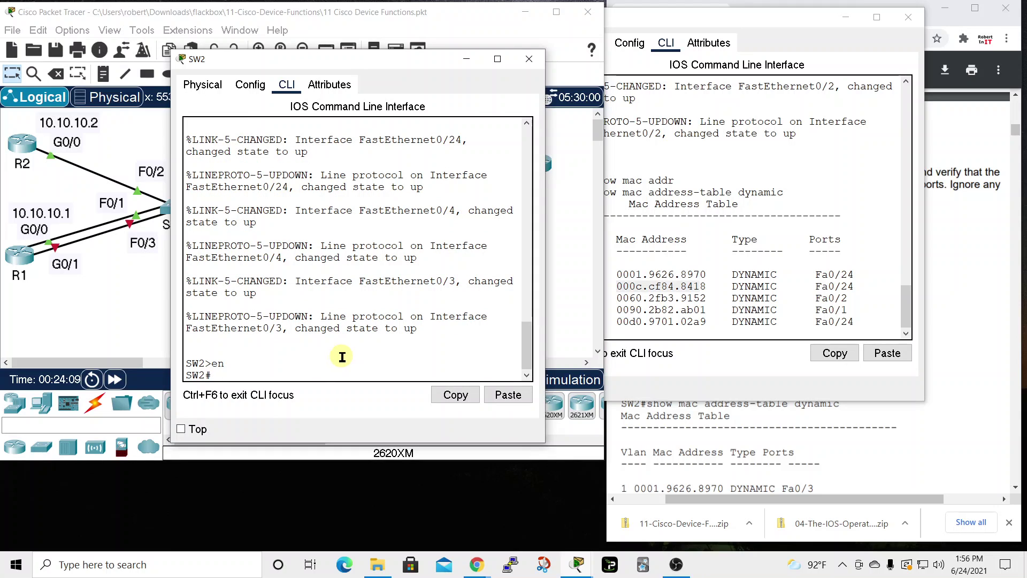
pyautogui.write('show ma')
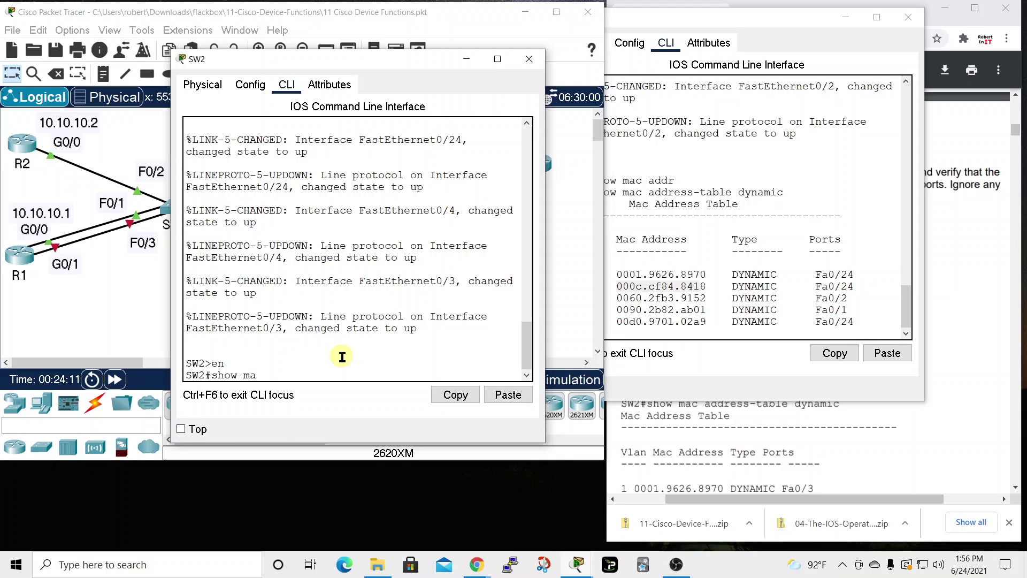
pyautogui.press('Tab')
pyautogui.write('c add')
pyautogui.press('Tab')
pyautogui.write('dyn')
pyautogui.press('BackSpace')
pyautogui.press('BackSpace')
pyautogui.press('BackSpace')
pyautogui.press('BackSpace')
pyautogui.press('BackSpace')
pyautogui.press('BackSpace')
pyautogui.press('BackSpace')
pyautogui.press('BackSpace')
pyautogui.press('BackSpace')
pyautogui.press('BackSpace')
pyautogui.press('BackSpace')
pyautogui.press('BackSpace')
pyautogui.press('BackSpace')
pyautogui.press('BackSpace')
pyautogui.press('BackSpace')
pyautogui.press('BackSpace')
pyautogui.press('BackSpace')
pyautogui.press('BackSpace')
pyautogui.press('BackSpace')
pyautogui.press('BackSpace')
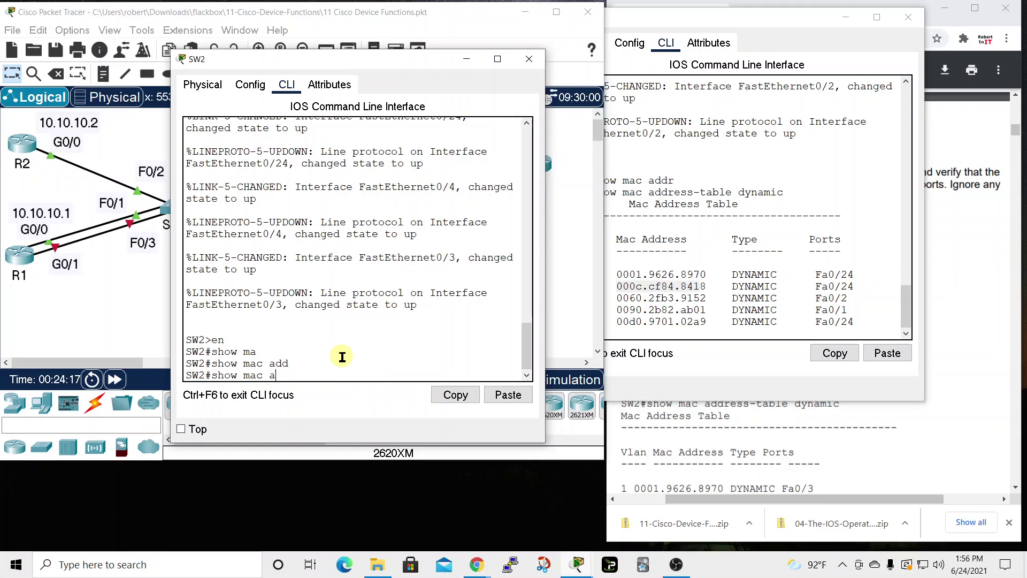
# Close SW1's window and bring SW2's command line window beside the lab instructions.
pyautogui.write('show')
pyautogui.click(773, 11)
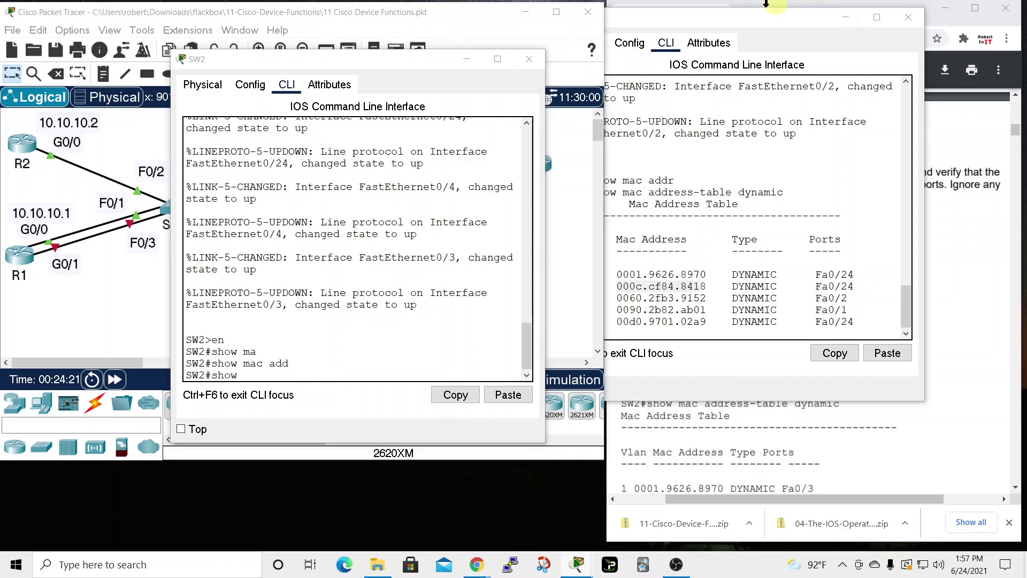
pyautogui.click(909, 17)
pyautogui.moveTo(435, 64); pyautogui.dragTo(506, 28)
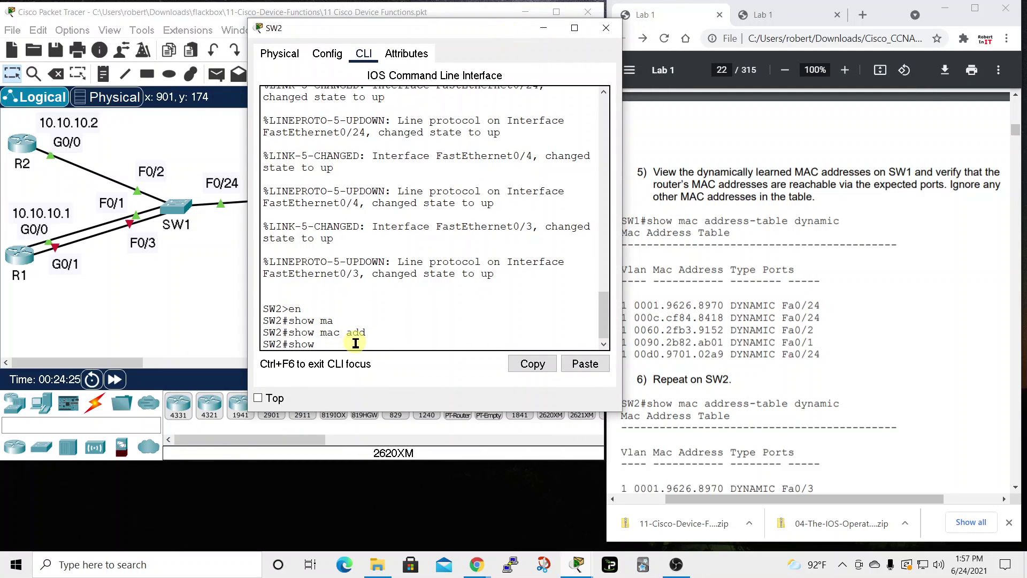
# Try to display SW2's port details with "show interfaces 0/24", moving its window so the port labels can be read.
pyautogui.write('int')
pyautogui.press('Tab')
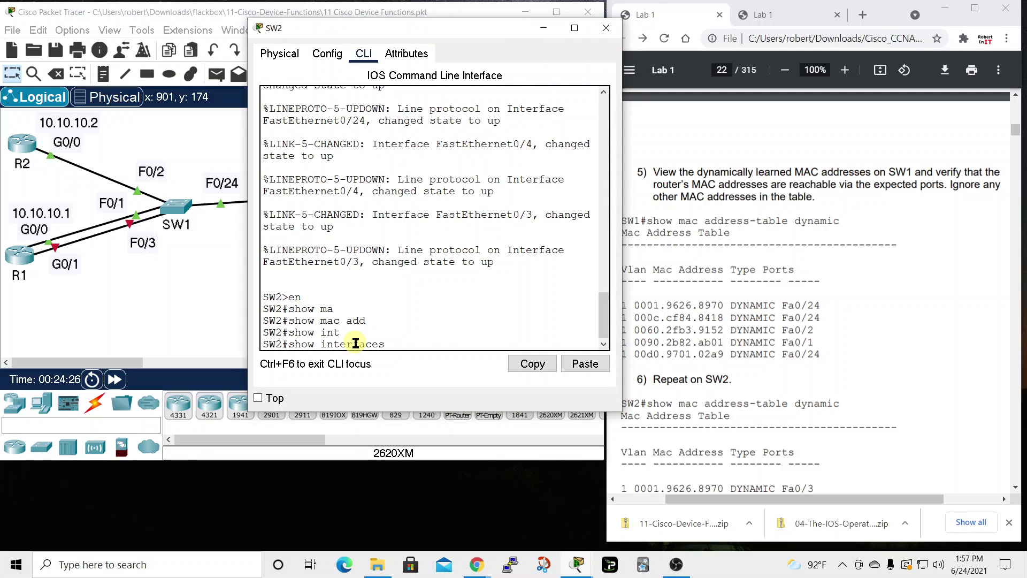
pyautogui.moveTo(475, 27); pyautogui.dragTo(679, 28)
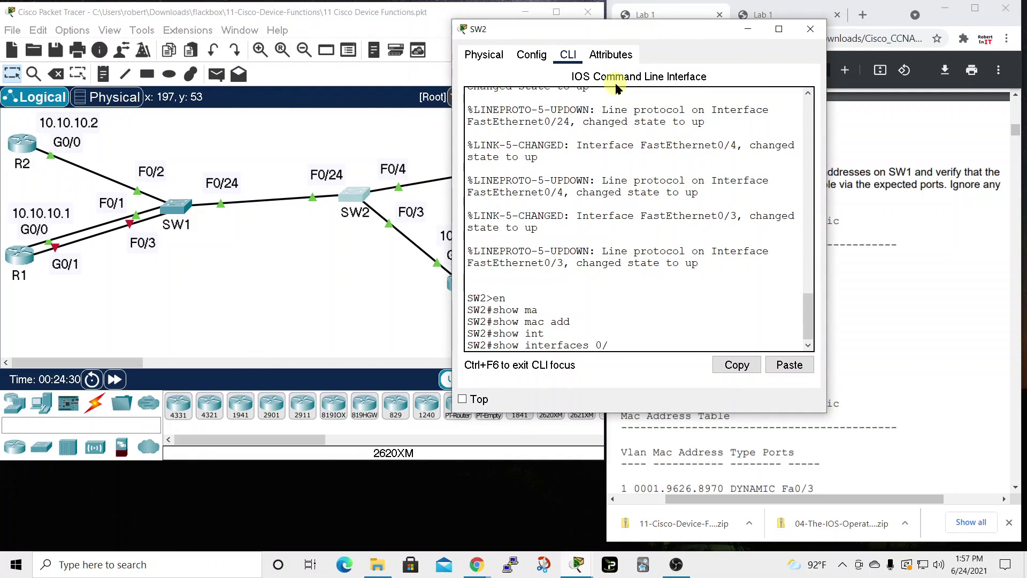
pyautogui.write('0/24')
pyautogui.press('Return')
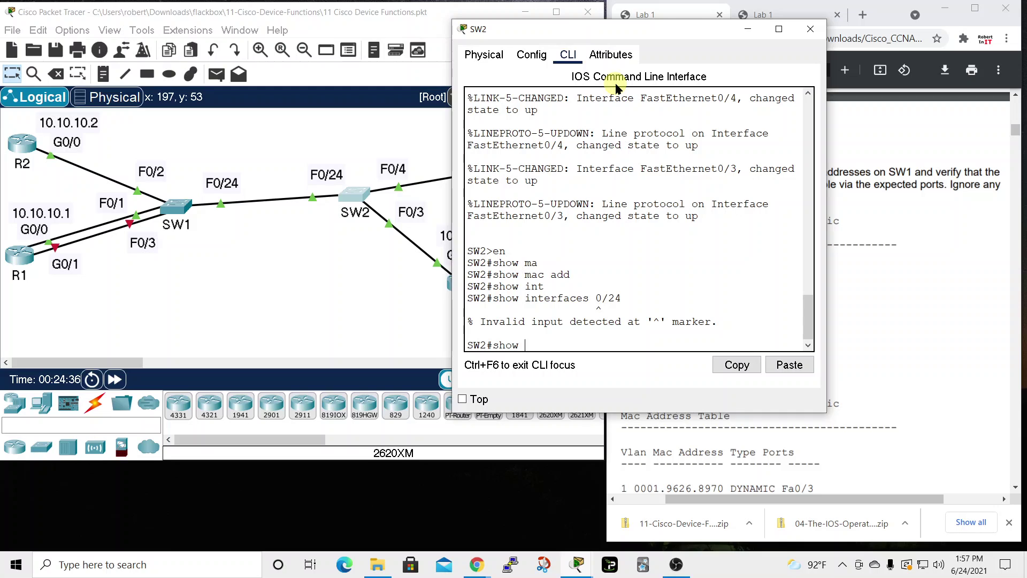
# Display SW2's port details with "show interfaces fastEthernet 0/24", highlight the start of its hardware address, and close the window.
pyautogui.write('show int')
pyautogui.press('Tab')
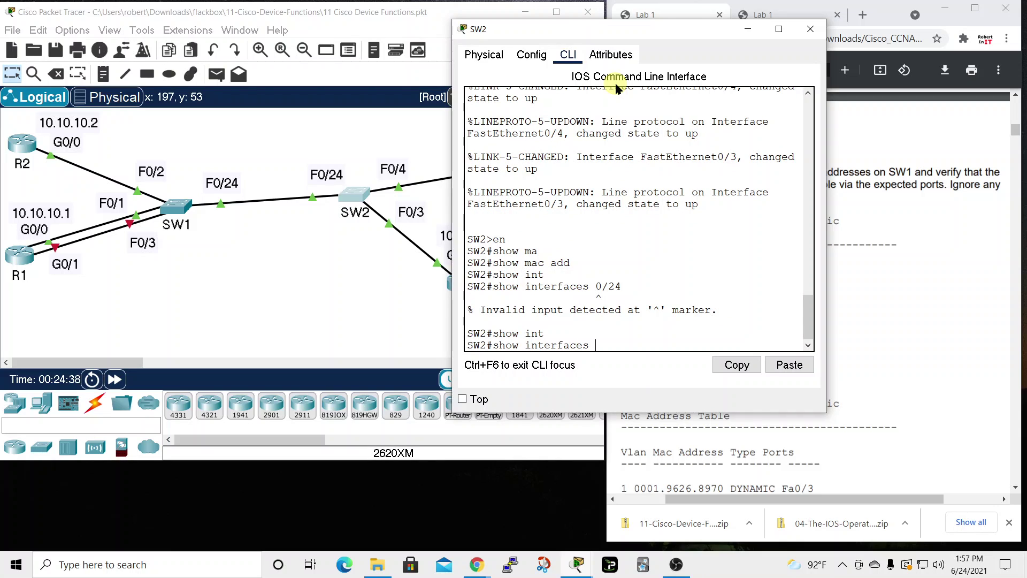
pyautogui.write('f')
pyautogui.press('Tab')
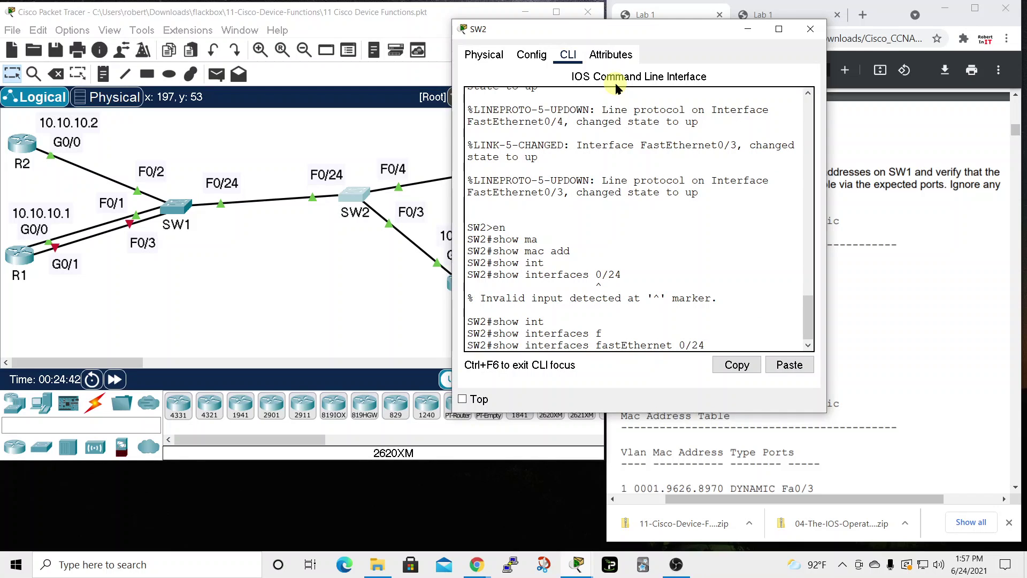
pyautogui.write('0/24')
pyautogui.press('Return')
pyautogui.scroll(4, 699, 179)
pyautogui.scroll(4, 700, 179)
pyautogui.moveTo(672, 164); pyautogui.dragTo(706, 163)
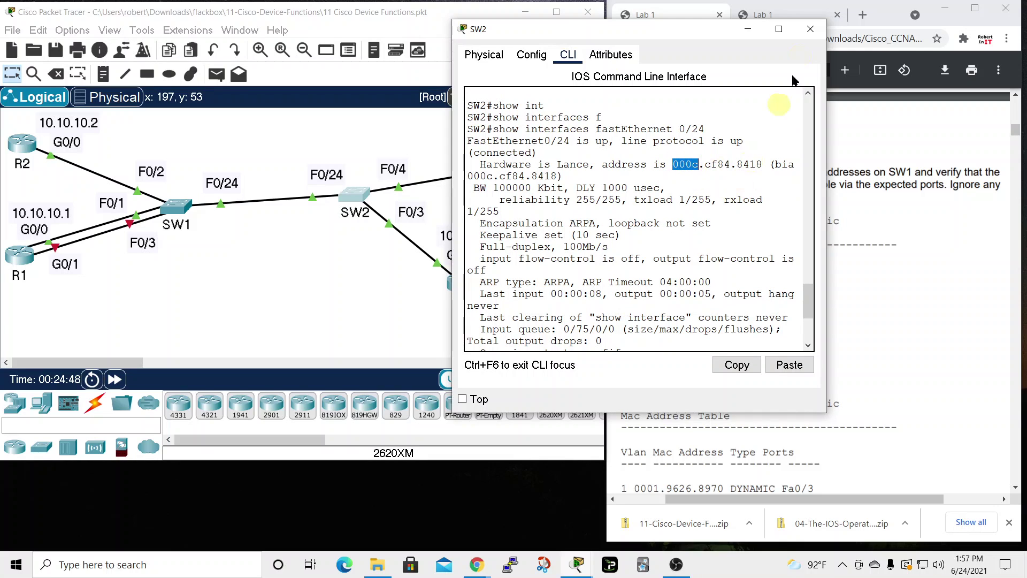
pyautogui.click(811, 29)
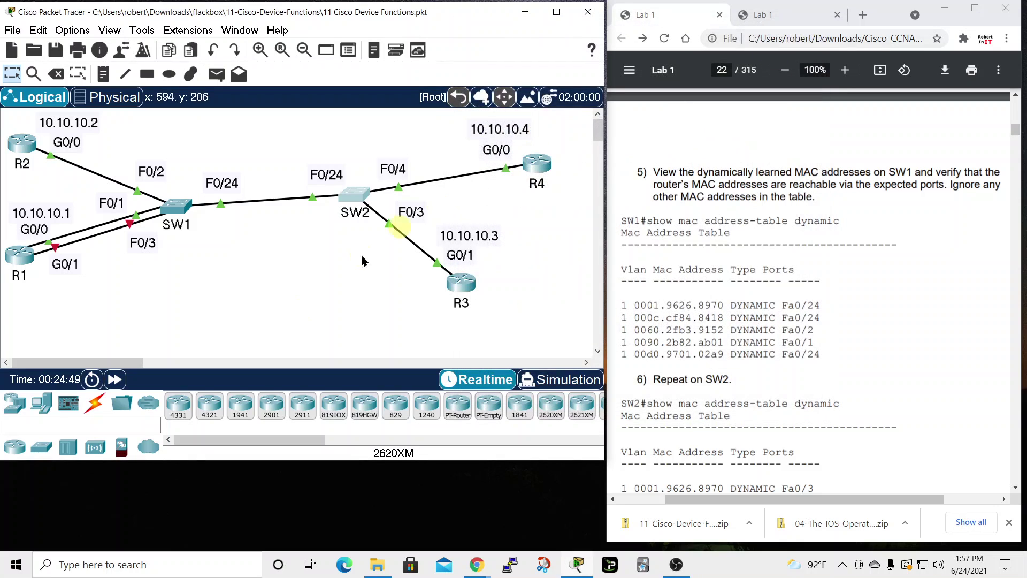
# Reopen SW1's MAC address table to match SW2's FastEthernet 0/24 address with its port, and close the window.
pyautogui.click(170, 209)
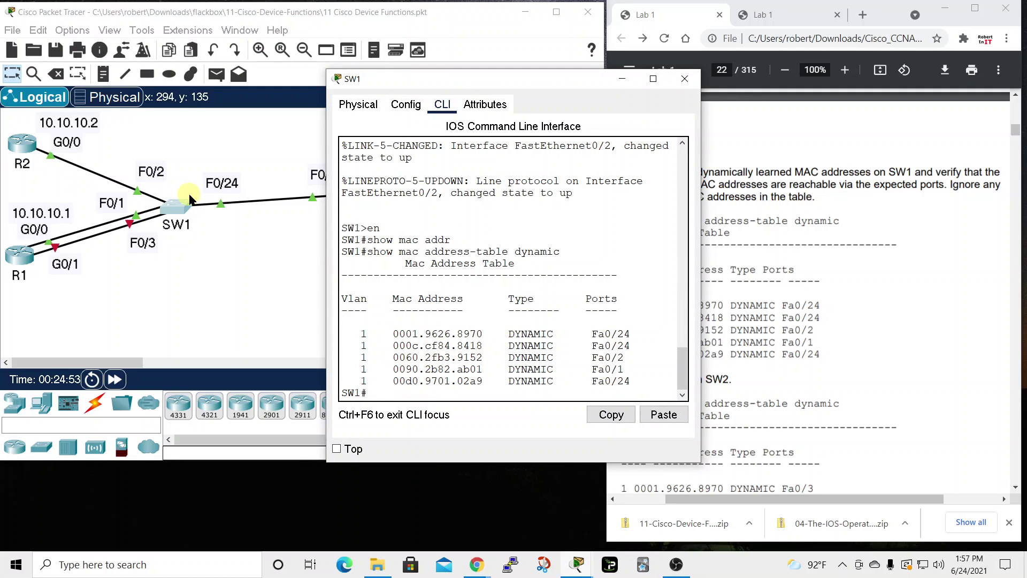
pyautogui.moveTo(589, 79); pyautogui.dragTo(719, 65)
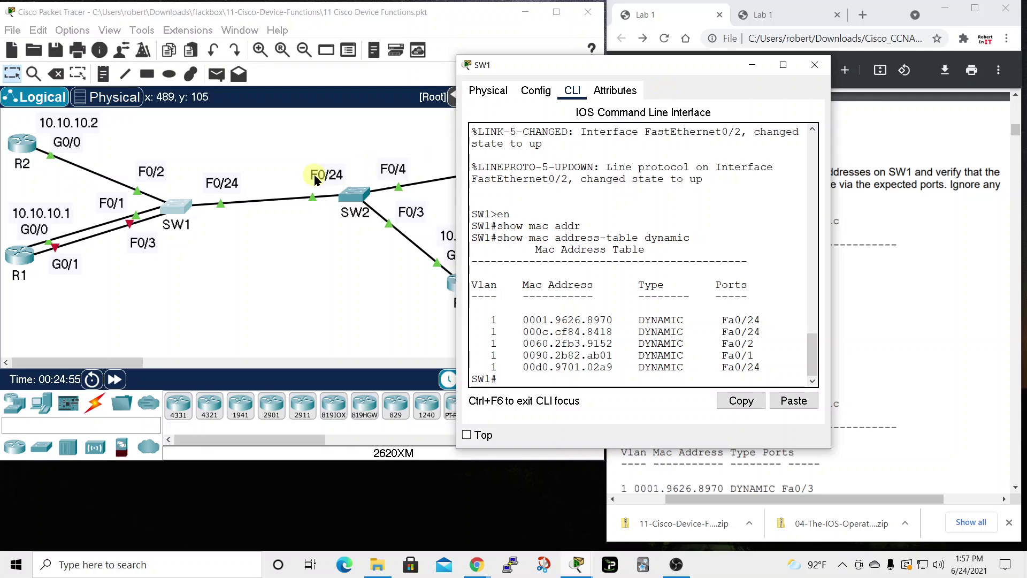
pyautogui.click(815, 65)
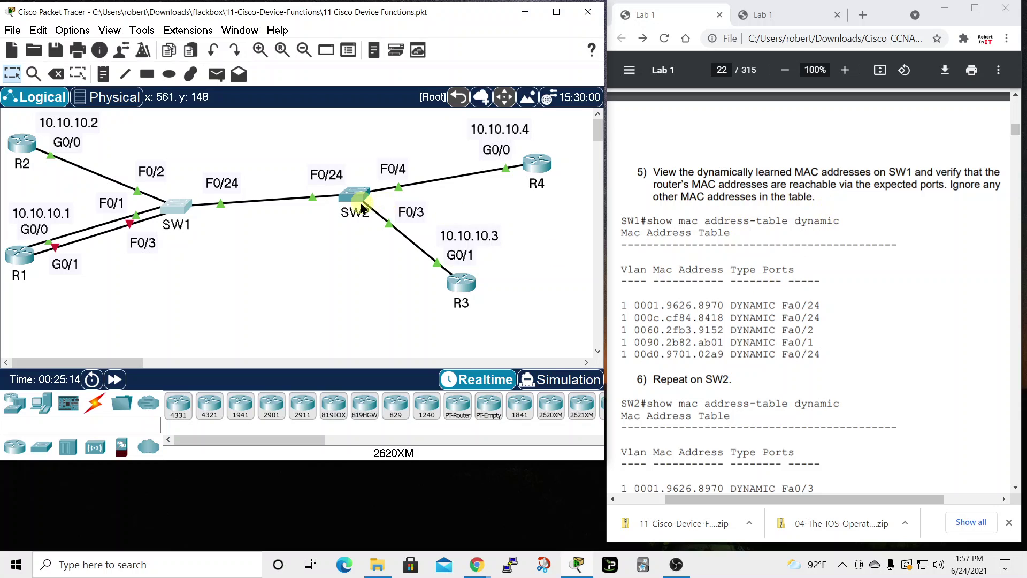
# Quit SW2's paged interface output and list its dynamically learned MAC addresses with "show mac address-table dynamic".
pyautogui.scroll(-3, 781, 241)
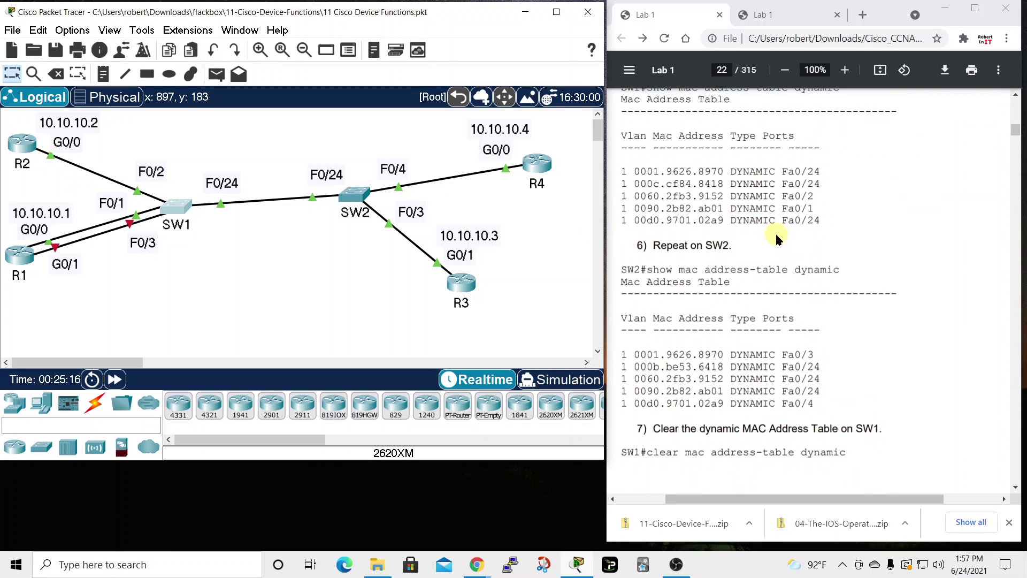
pyautogui.click(359, 198)
pyautogui.moveTo(570, 82); pyautogui.dragTo(367, 16)
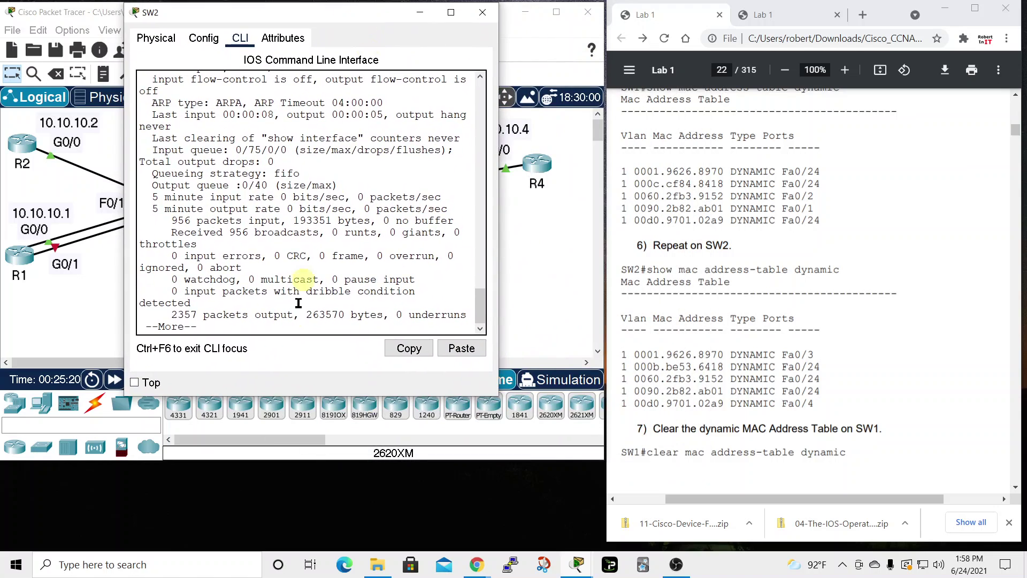
pyautogui.press('q')
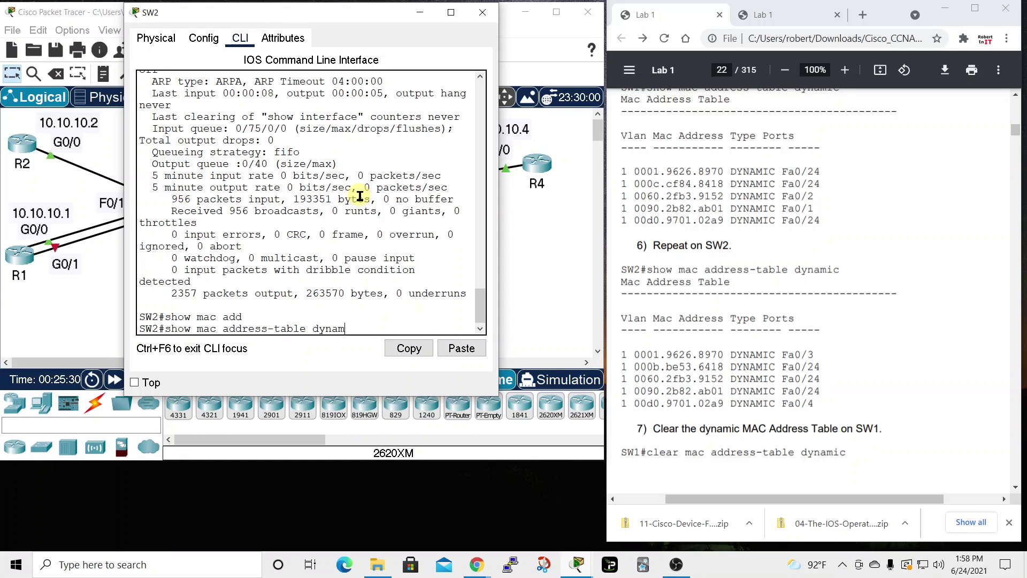
pyautogui.write('c')
pyautogui.press('Return')
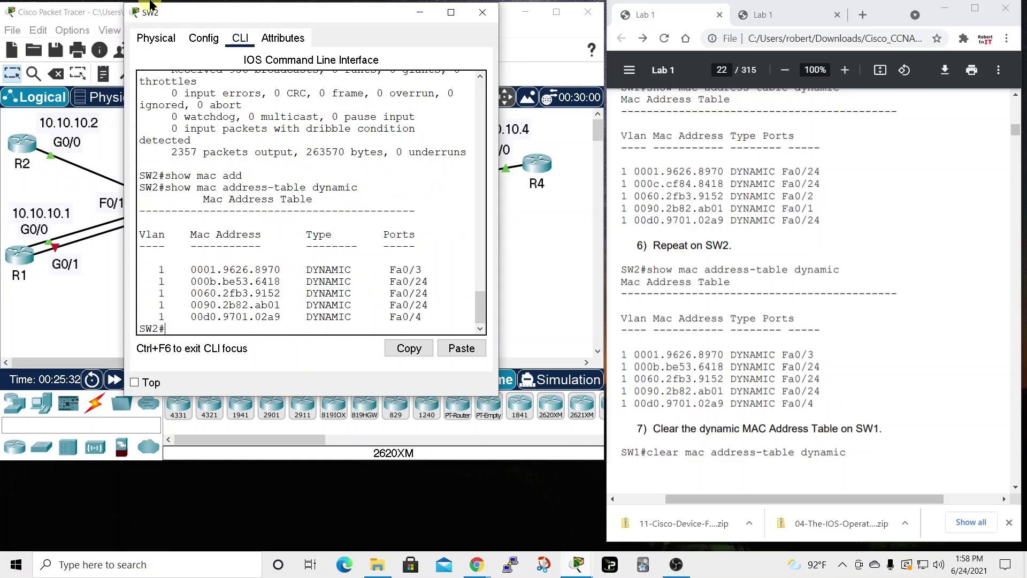
# Place SW2's window beside the topology, compare its MAC table ports with the router links, and close the window.
pyautogui.moveTo(306, 18); pyautogui.dragTo(690, 39)
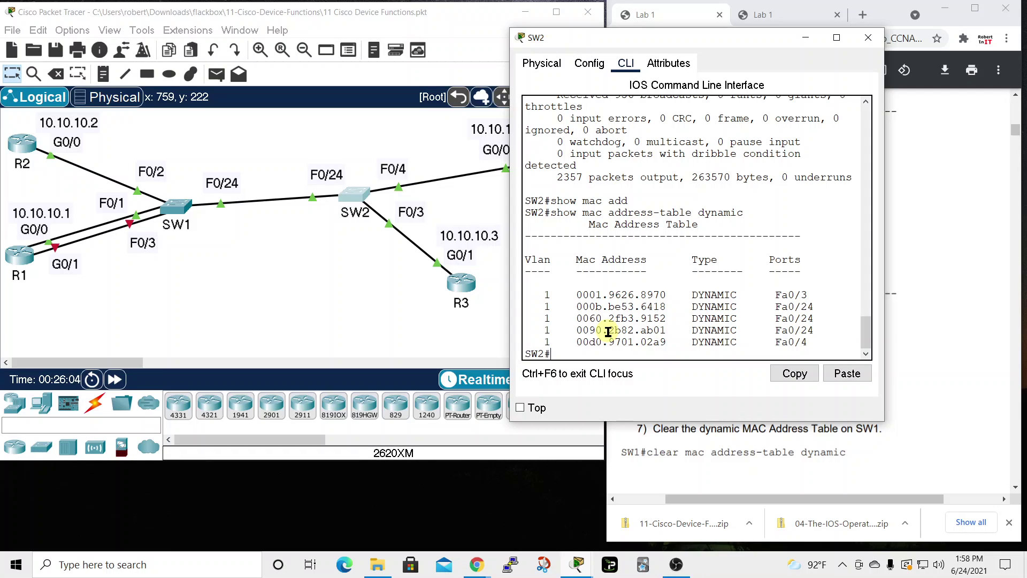
pyautogui.moveTo(656, 34); pyautogui.dragTo(706, 26)
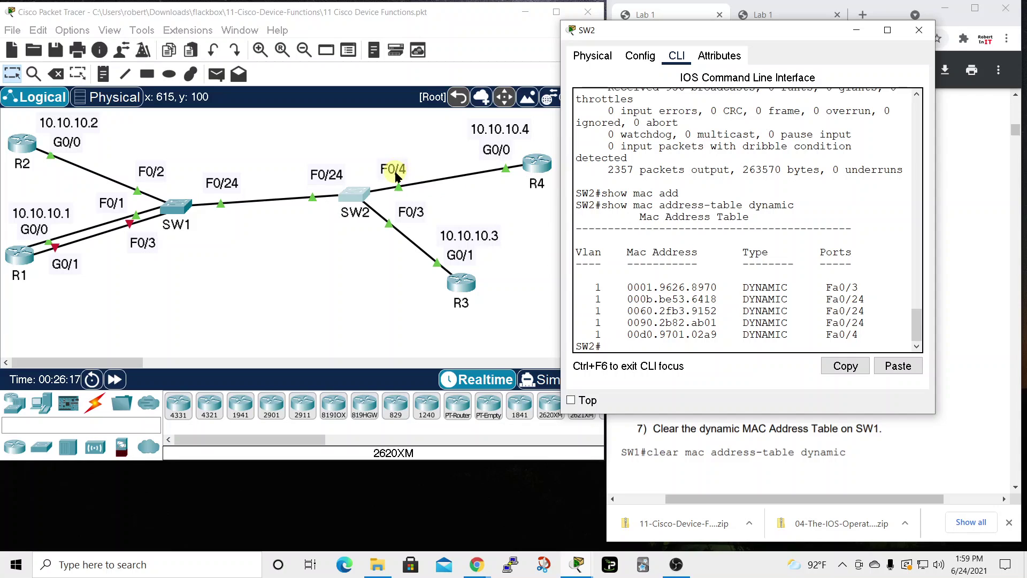
pyautogui.click(919, 30)
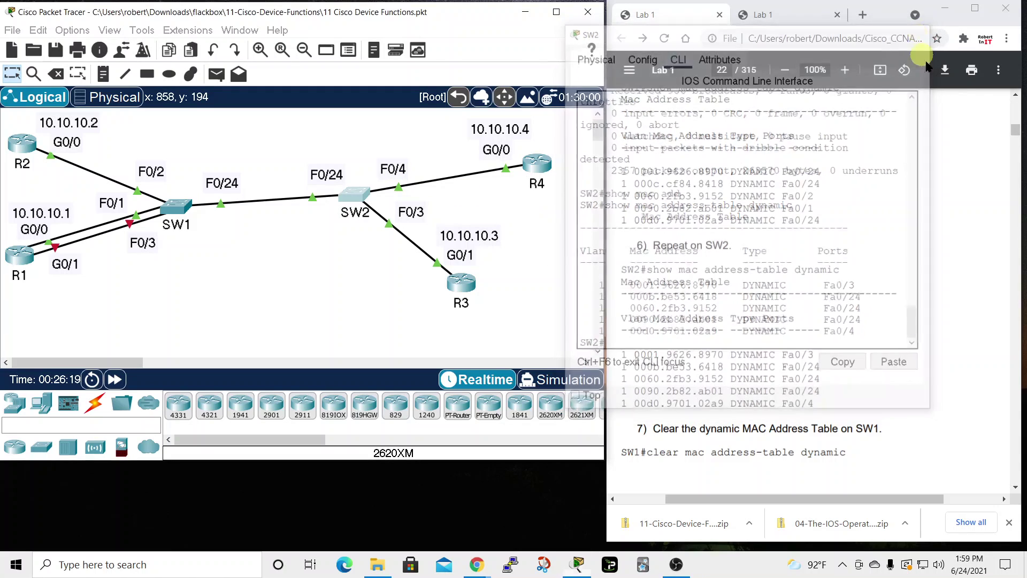
# Clear SW1's dynamic MAC address table with "clear mac address-table dynamic", following lab step 7.
pyautogui.scroll(-1, 752, 373)
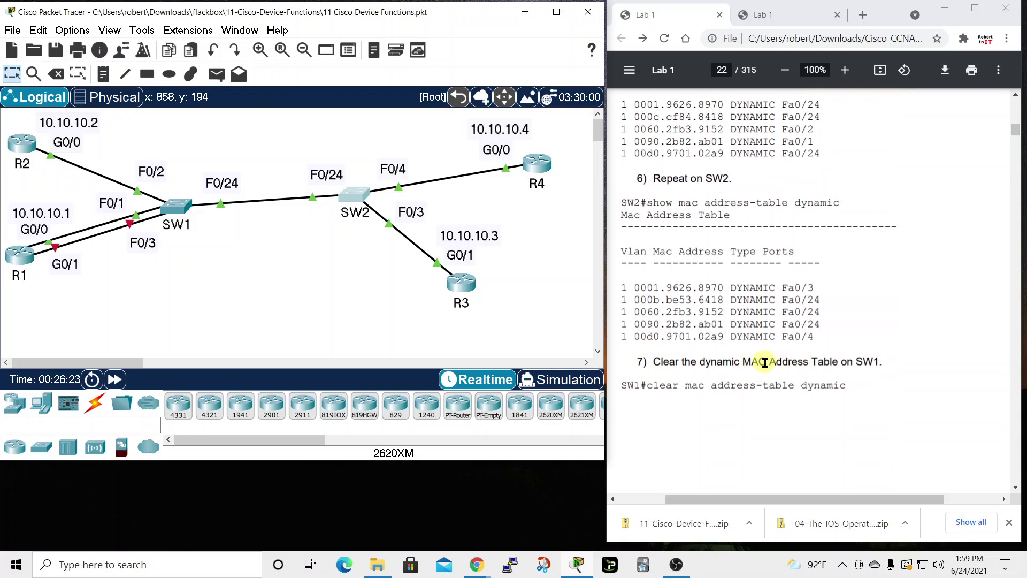
pyautogui.click(176, 207)
pyautogui.moveTo(471, 84); pyautogui.dragTo(345, 35)
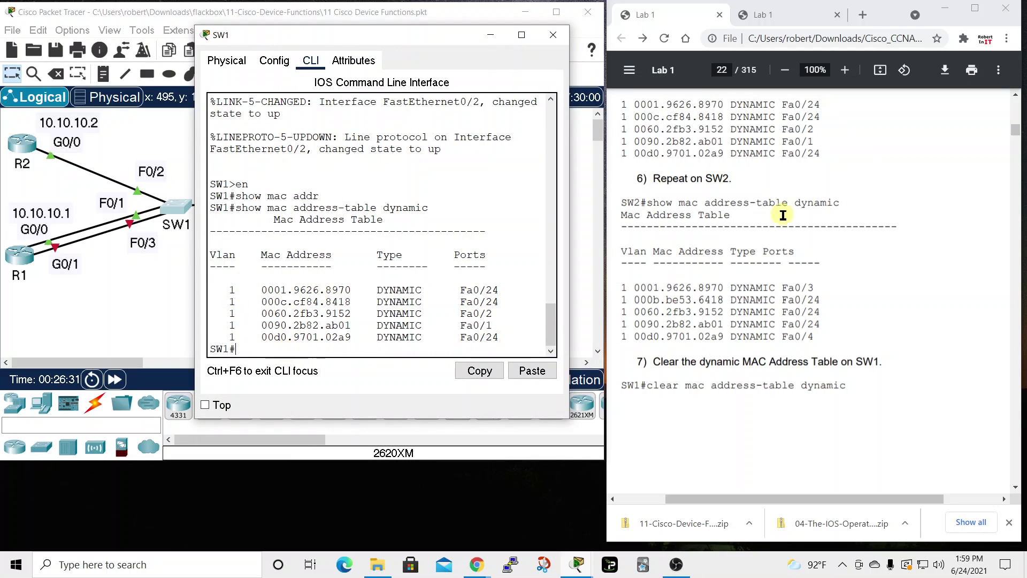
pyautogui.write('clear ma')
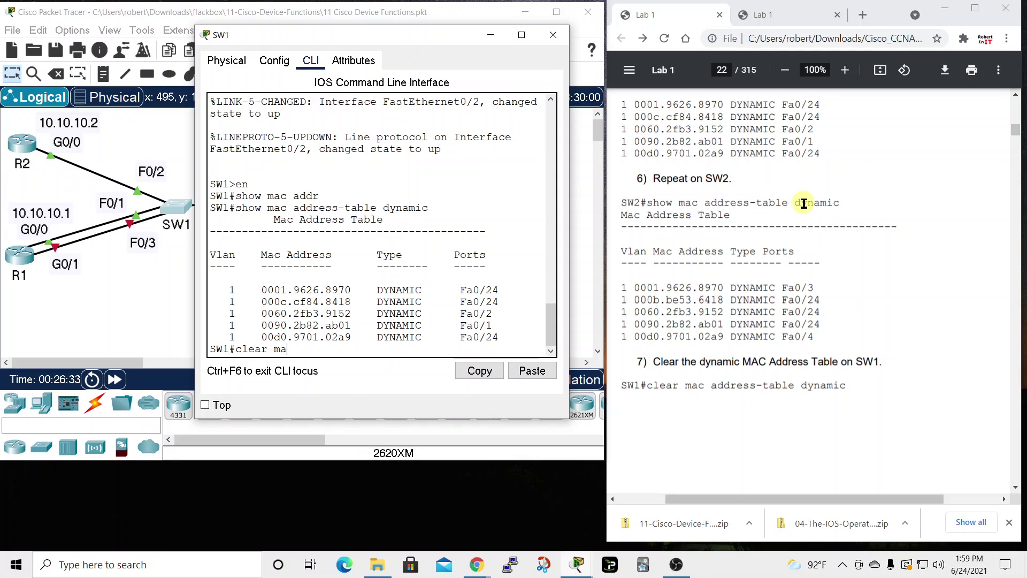
pyautogui.write('c add')
pyautogui.press('Tab')
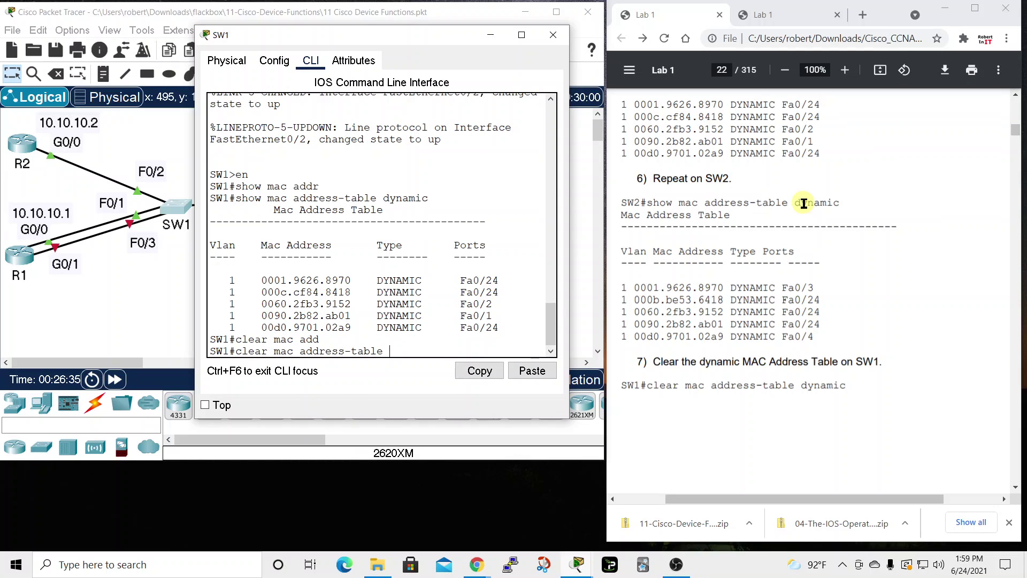
pyautogui.write('dyn')
pyautogui.press('Tab')
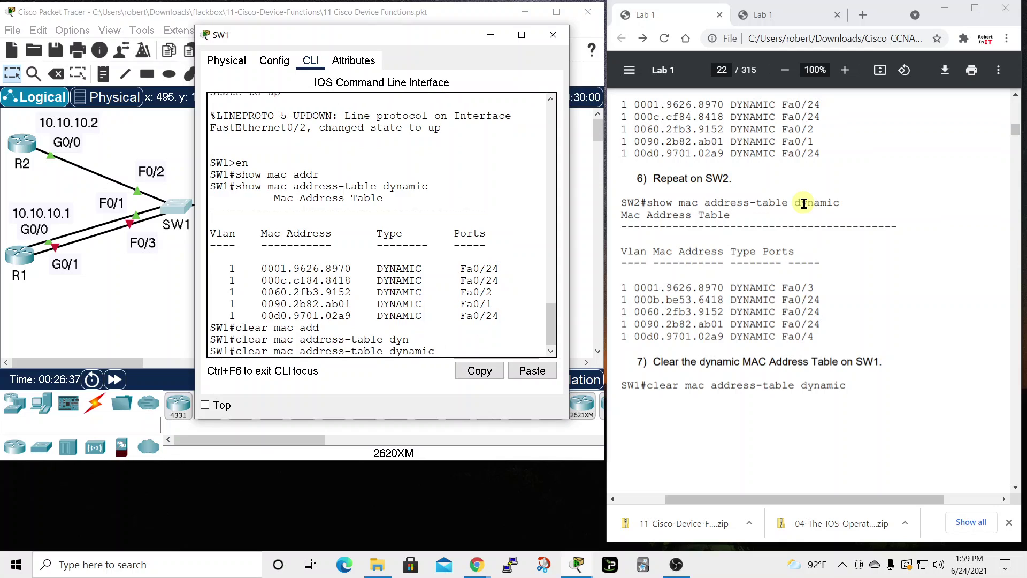
pyautogui.press('Return')
# Read lab step 8 and list SW1's dynamic MAC addresses again with "show mac address-table dynamic".
pyautogui.scroll(-5, 773, 188)
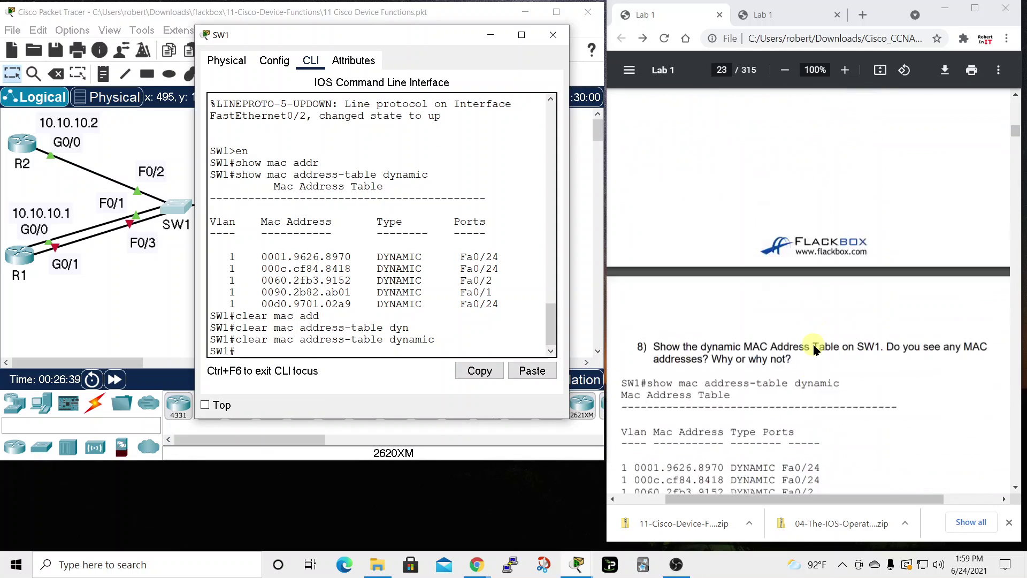
pyautogui.scroll(1, 743, 336)
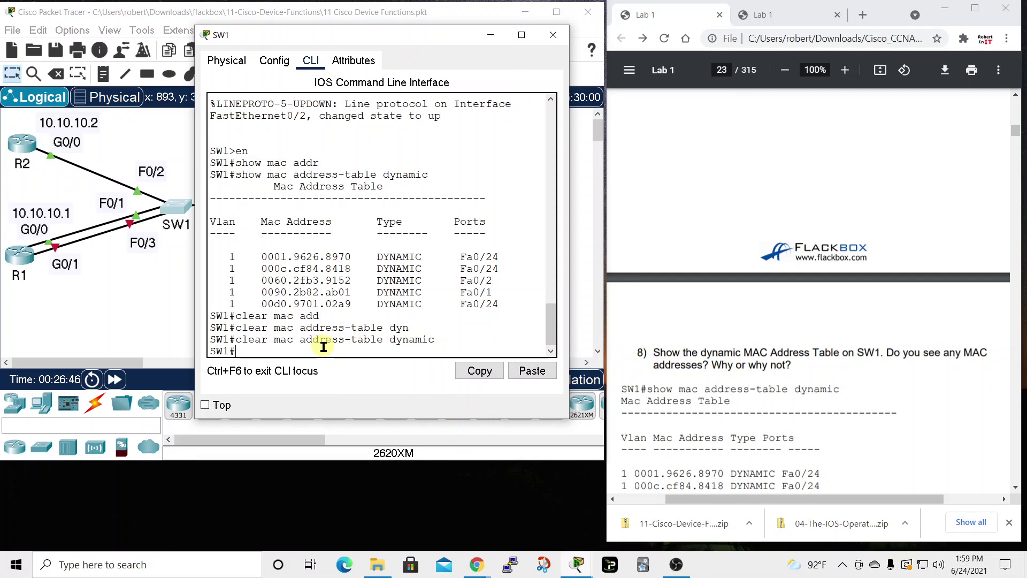
pyautogui.write('c')
pyautogui.press('Tab')
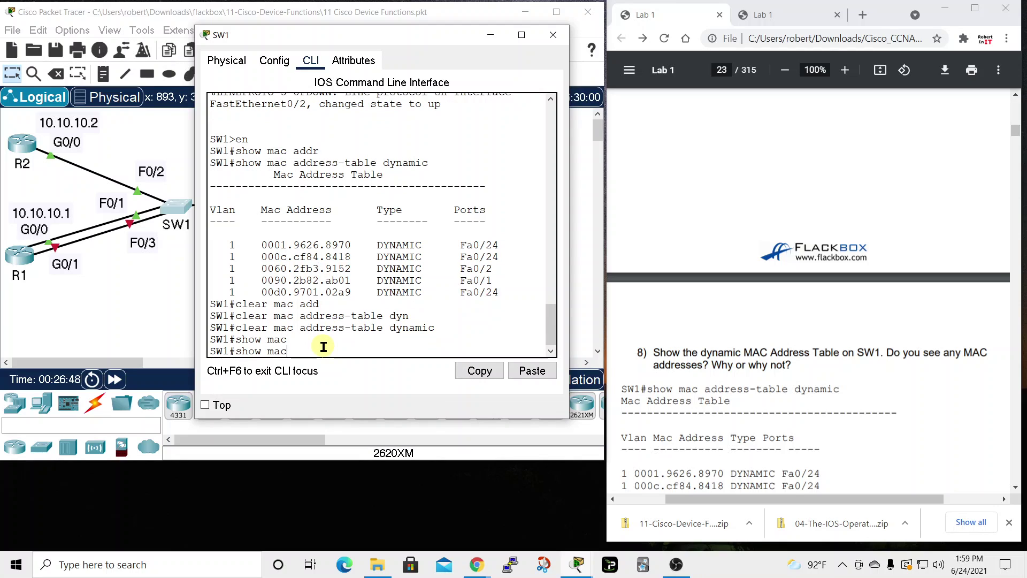
pyautogui.write('add')
pyautogui.press('Tab')
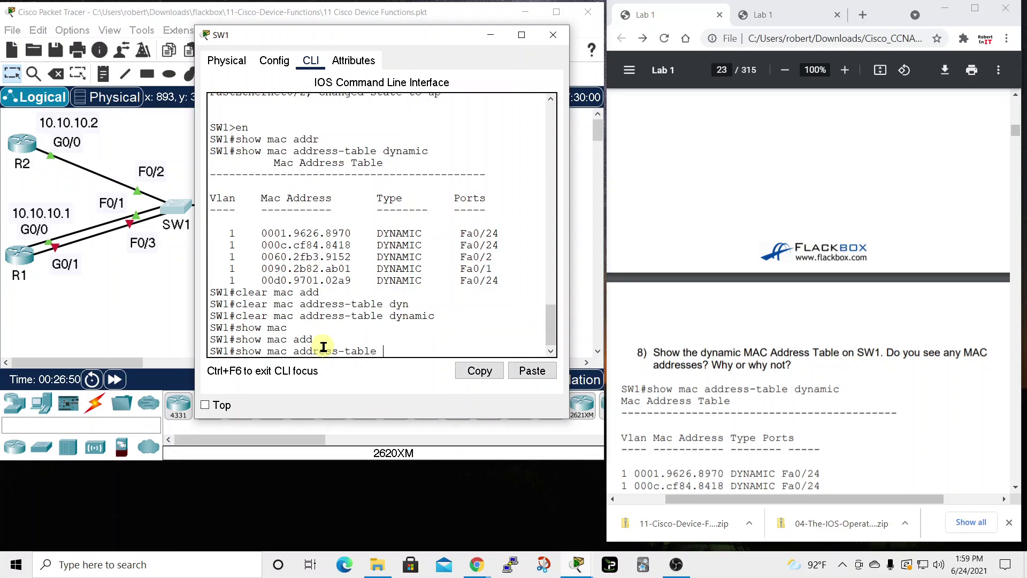
pyautogui.write('dynamic')
pyautogui.press('Return')
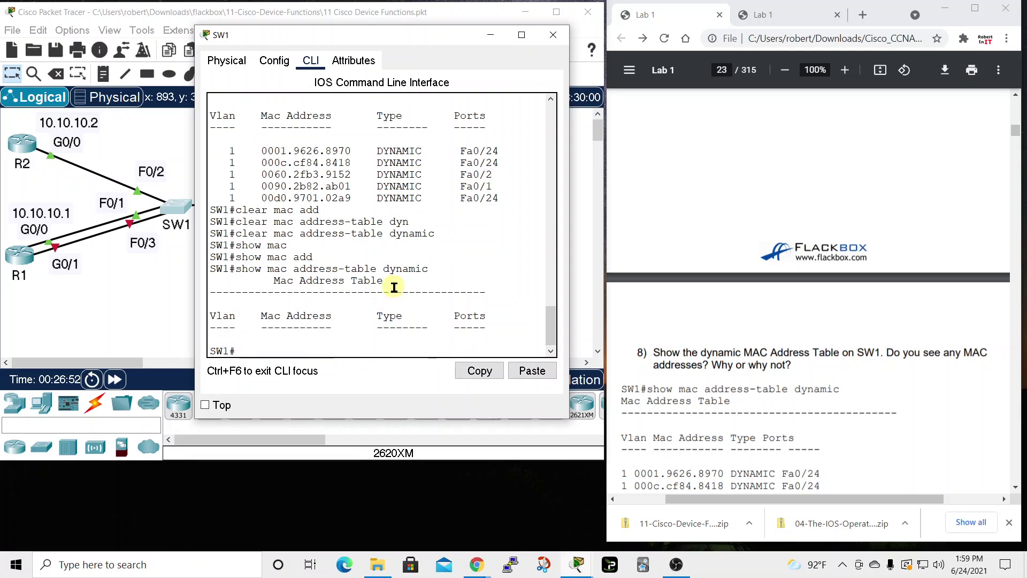
# Move SW1's window off the switch in the topology and review its latest MAC address table output.
pyautogui.moveTo(452, 35); pyautogui.dragTo(607, 7)
pyautogui.scroll(2, 553, 145)
pyautogui.scroll(-3, 561, 153)
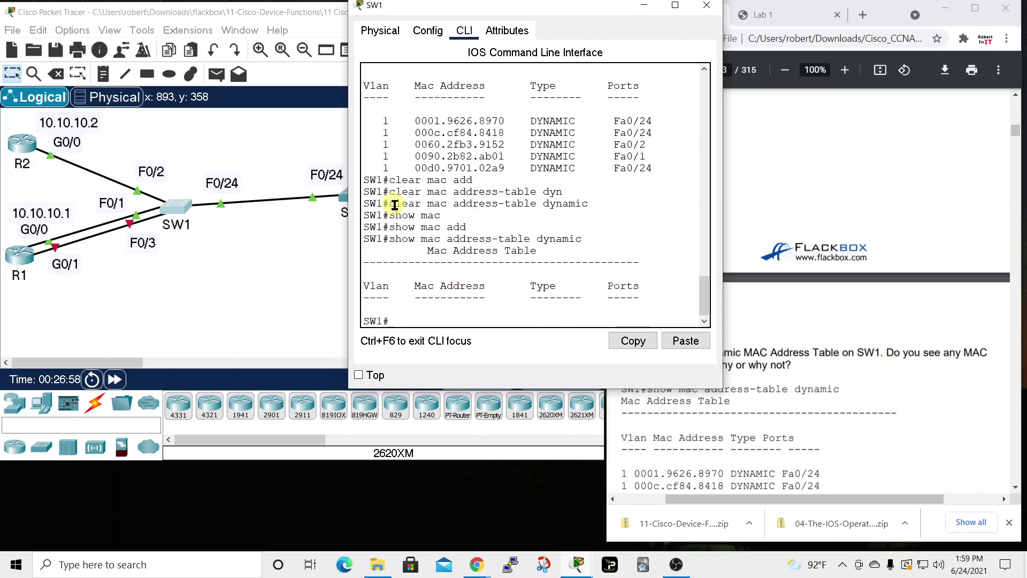
# Review the clear command in SW1's CLI, close the window, and read the lab's explanation for step 8.
pyautogui.moveTo(392, 205); pyautogui.dragTo(591, 204)
pyautogui.moveTo(607, 14)
pyautogui.mouseDown()
pyautogui.moveTo(511, 15)
pyautogui.moveTo(603, 18)
pyautogui.mouseUp()
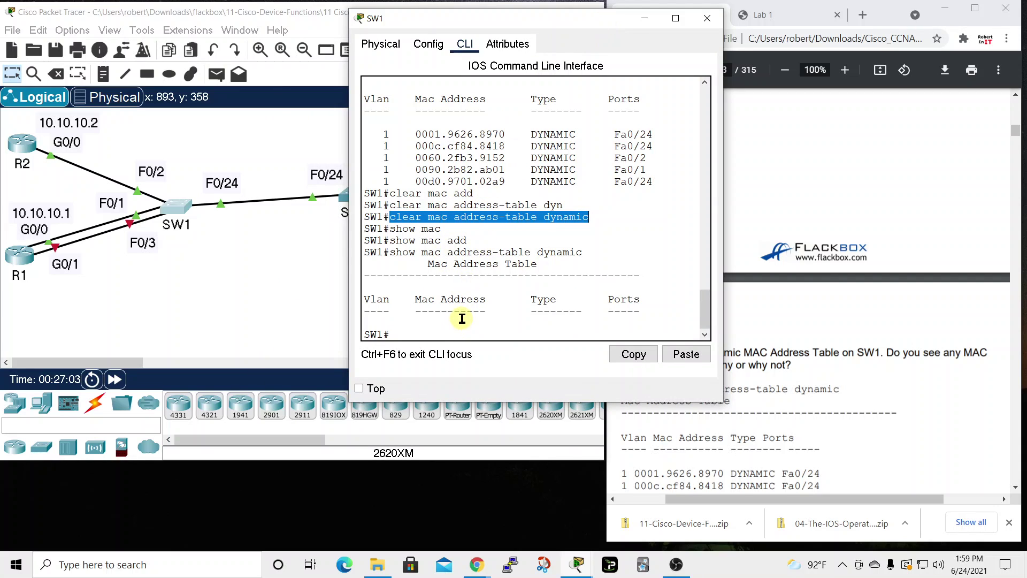
pyautogui.moveTo(525, 20); pyautogui.dragTo(470, 20)
pyautogui.click(651, 19)
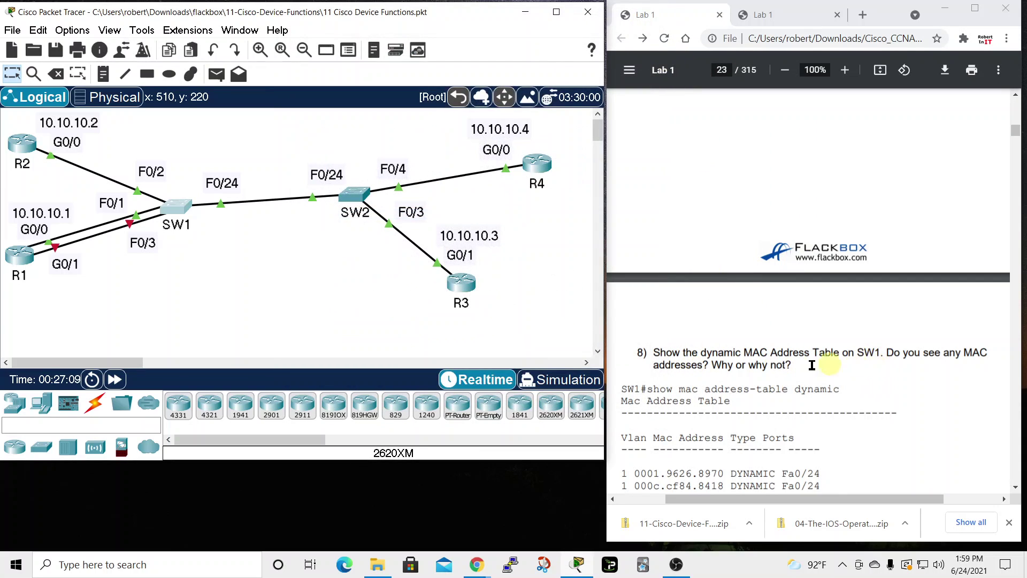
pyautogui.scroll(-5, 760, 368)
pyautogui.scroll(-1, 757, 370)
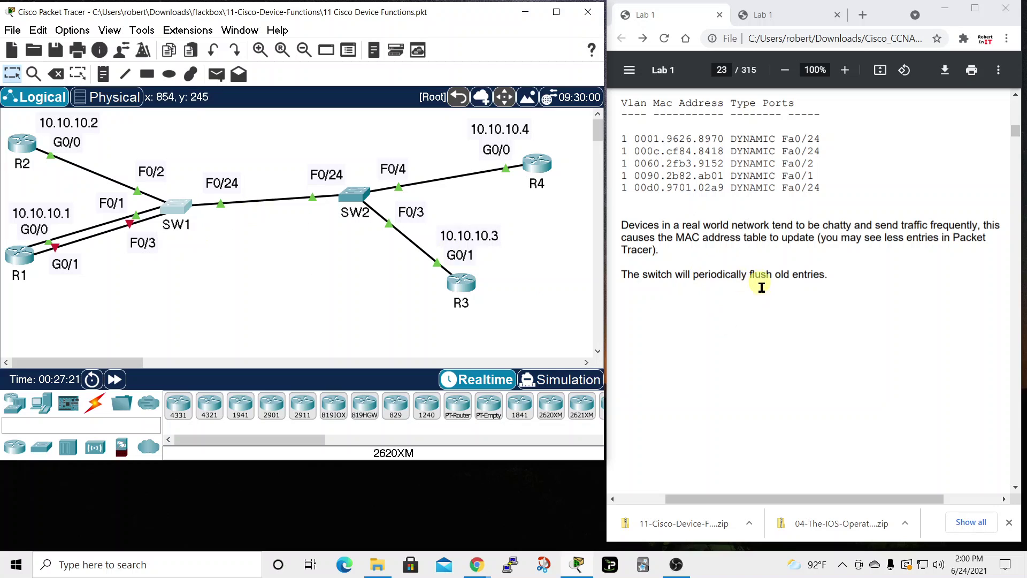
# Go to the lab's "Examine a Routing Table" section and display R1's routing table with "show ip route".
pyautogui.scroll(-5, 760, 289)
pyautogui.scroll(-6, 763, 292)
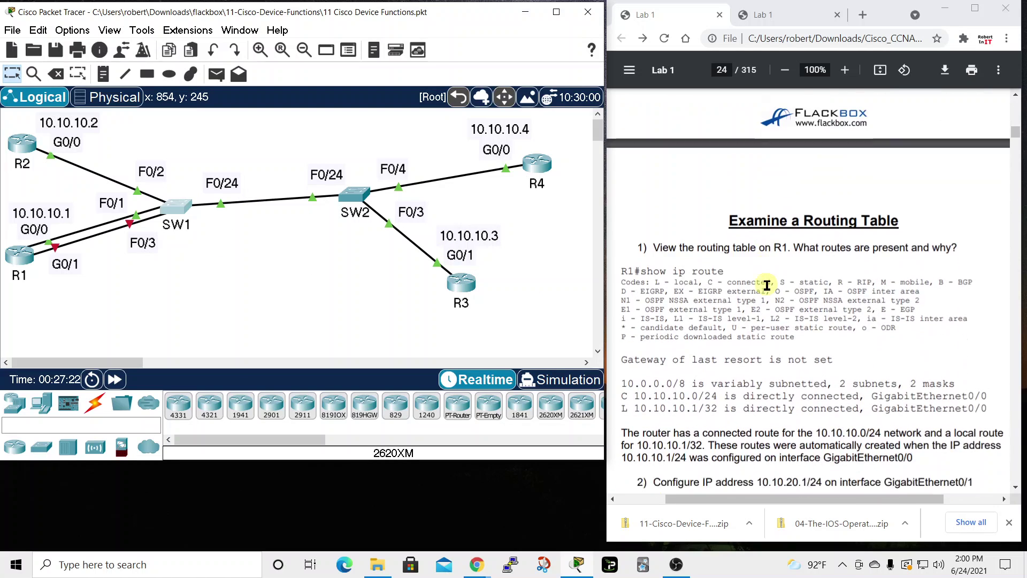
pyautogui.scroll(-1, 767, 286)
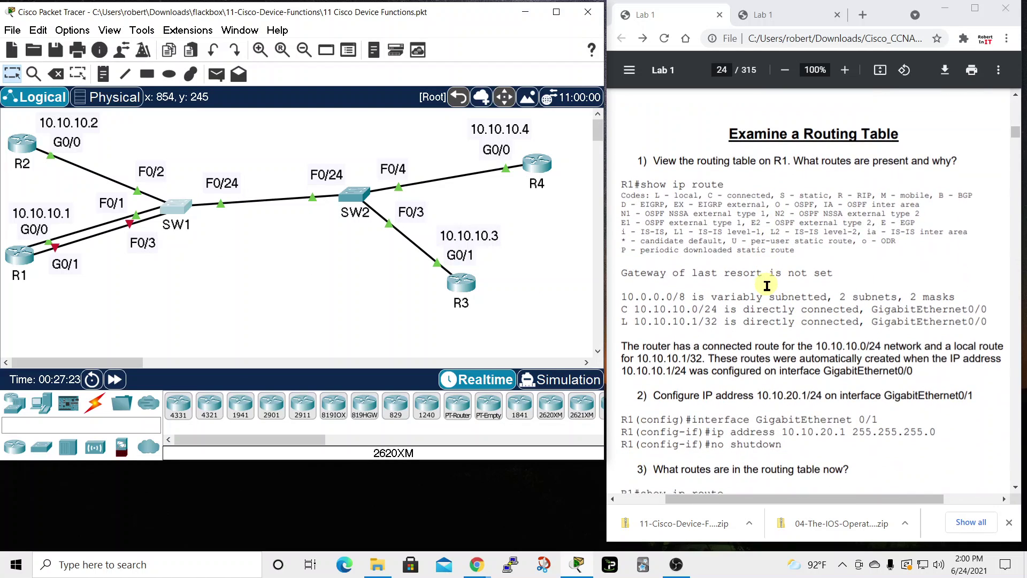
pyautogui.click(16, 260)
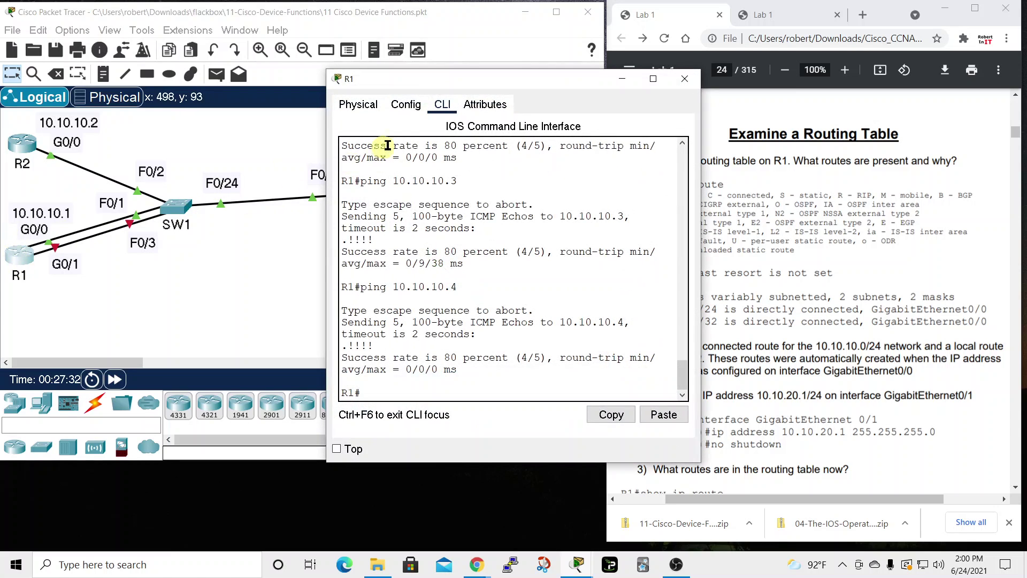
pyautogui.moveTo(496, 77); pyautogui.dragTo(399, 18)
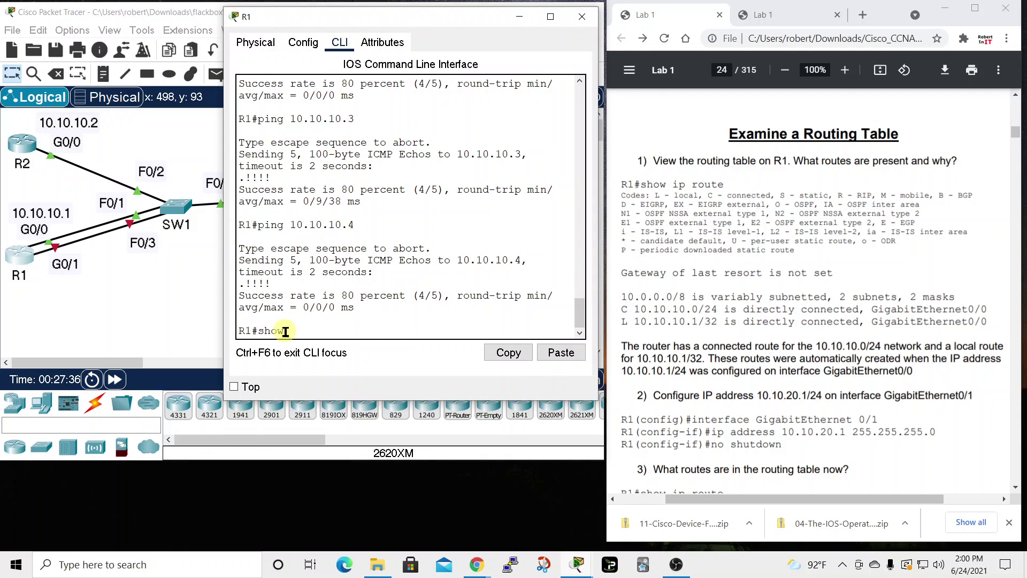
pyautogui.press('Return')
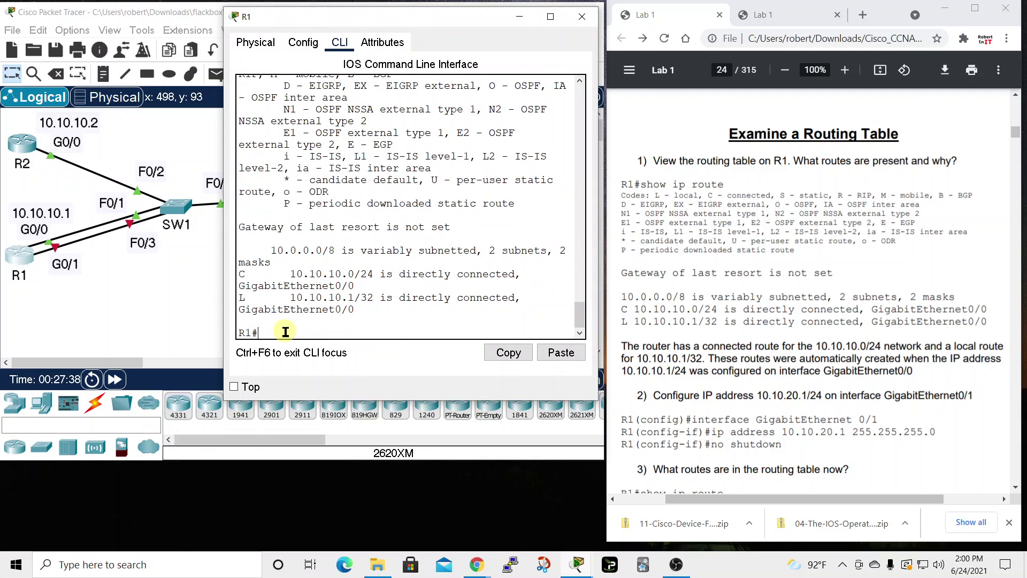
# Widen R1's window, examine the connected and local routes and their masks in the output, and close the window.
pyautogui.moveTo(600, 214); pyautogui.dragTo(694, 215)
pyautogui.moveTo(532, 22); pyautogui.dragTo(633, 22)
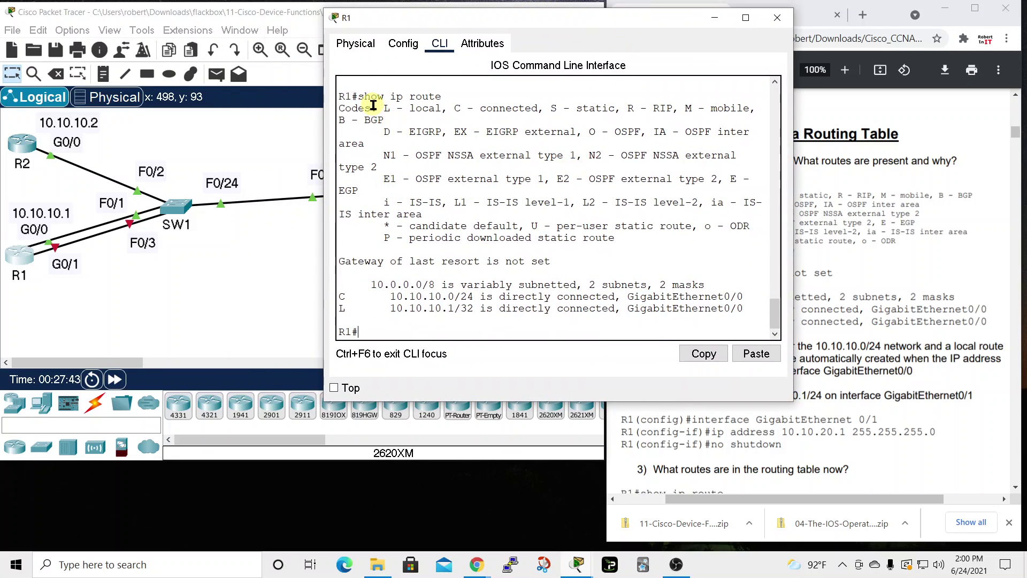
pyautogui.moveTo(360, 95); pyautogui.dragTo(445, 101)
pyautogui.click(408, 133)
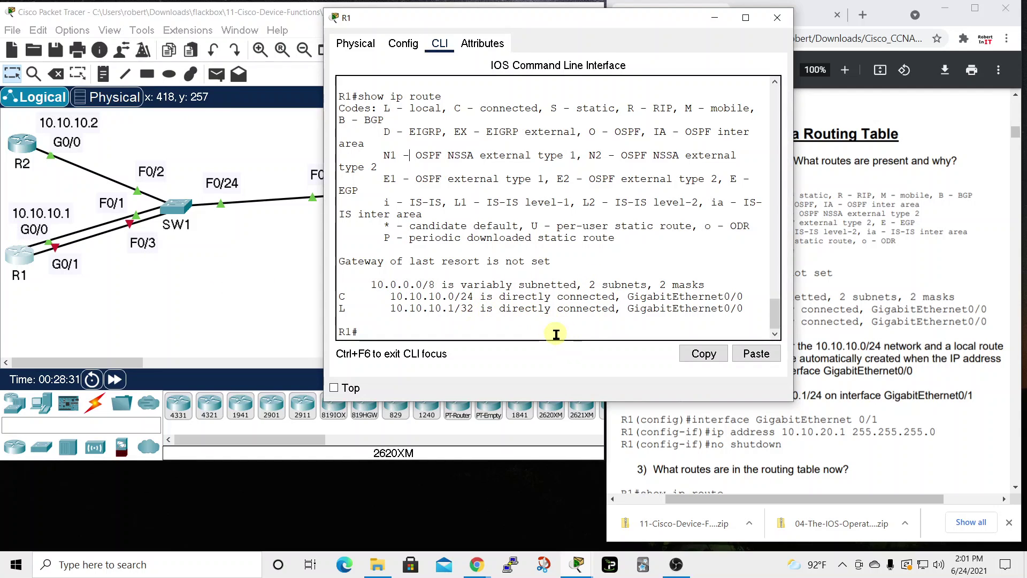
pyautogui.doubleClick(464, 296)
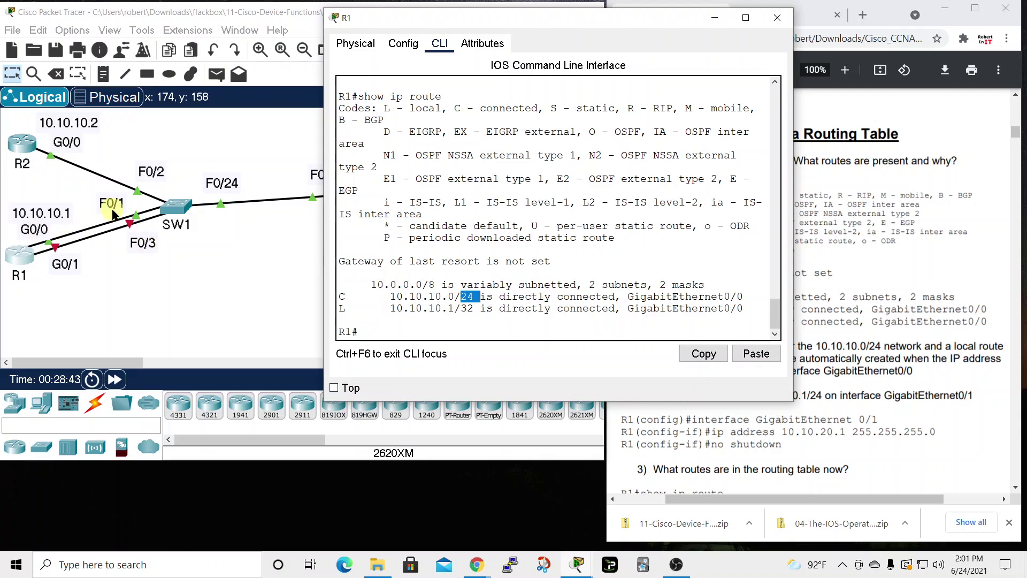
pyautogui.click(458, 312)
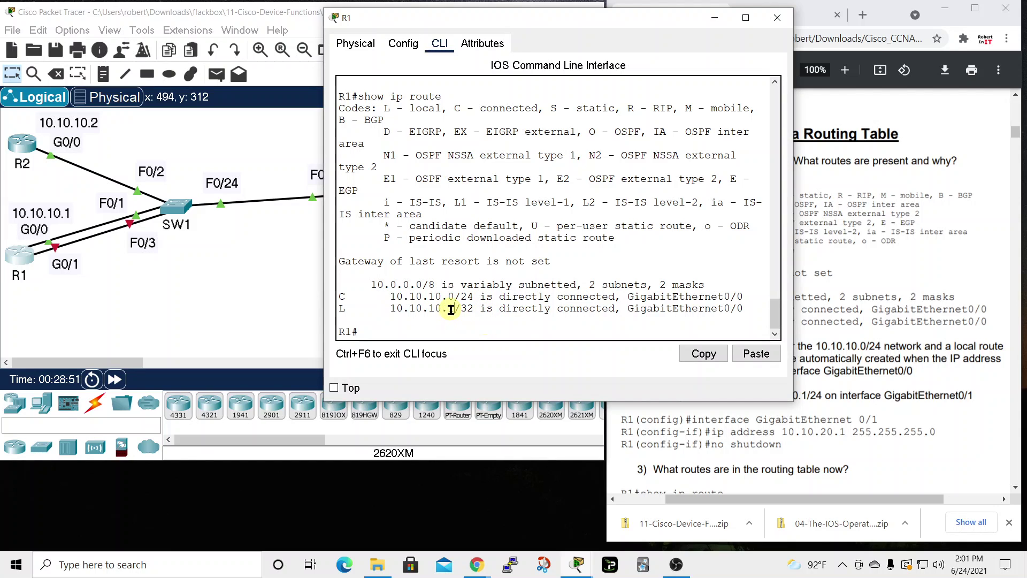
pyautogui.moveTo(690, 18); pyautogui.dragTo(641, 24)
pyautogui.click(728, 24)
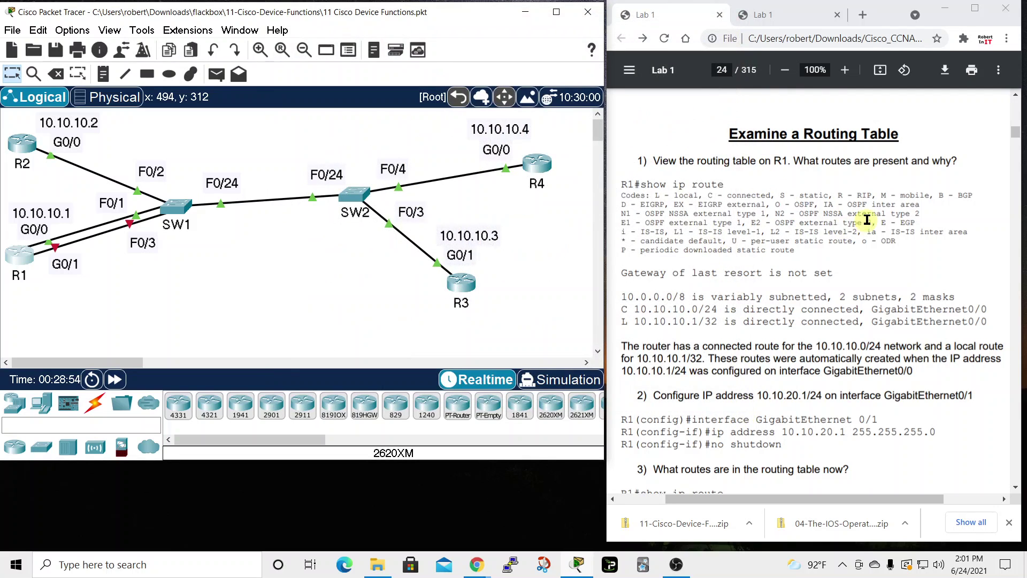
# Following lab step 2, open R1's CLI and enter configuration mode for interface gigabitEthernet 0/1.
pyautogui.scroll(-3, 666, 322)
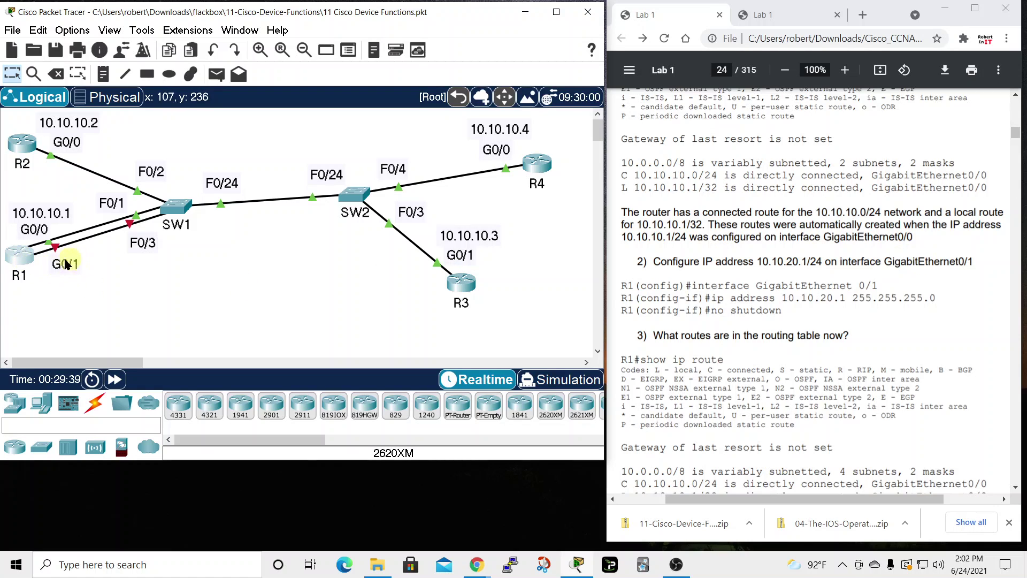
pyautogui.click(21, 259)
pyautogui.moveTo(509, 81); pyautogui.dragTo(389, 49)
pyautogui.click(281, 359)
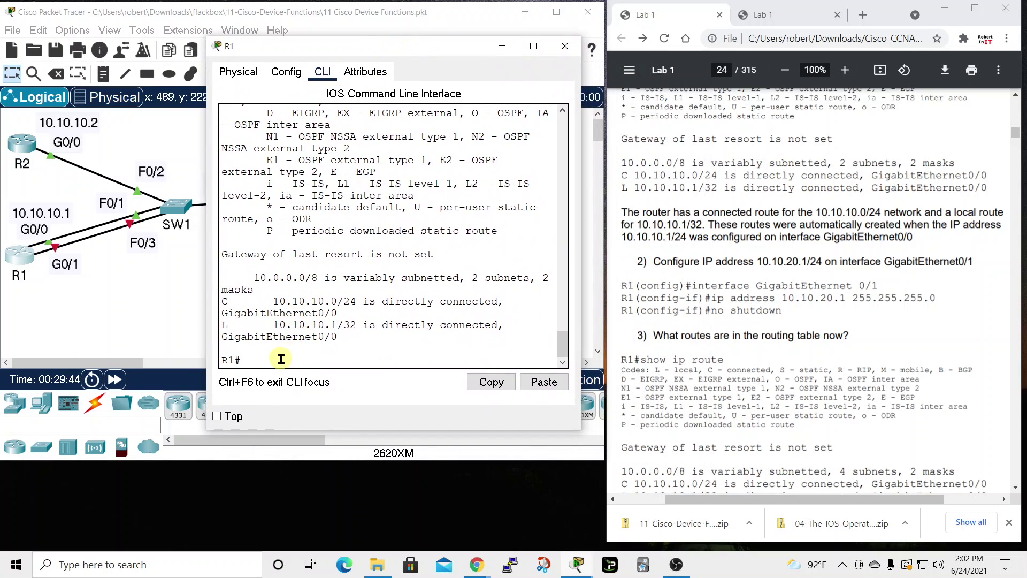
pyautogui.write('conf t')
pyautogui.press('Return')
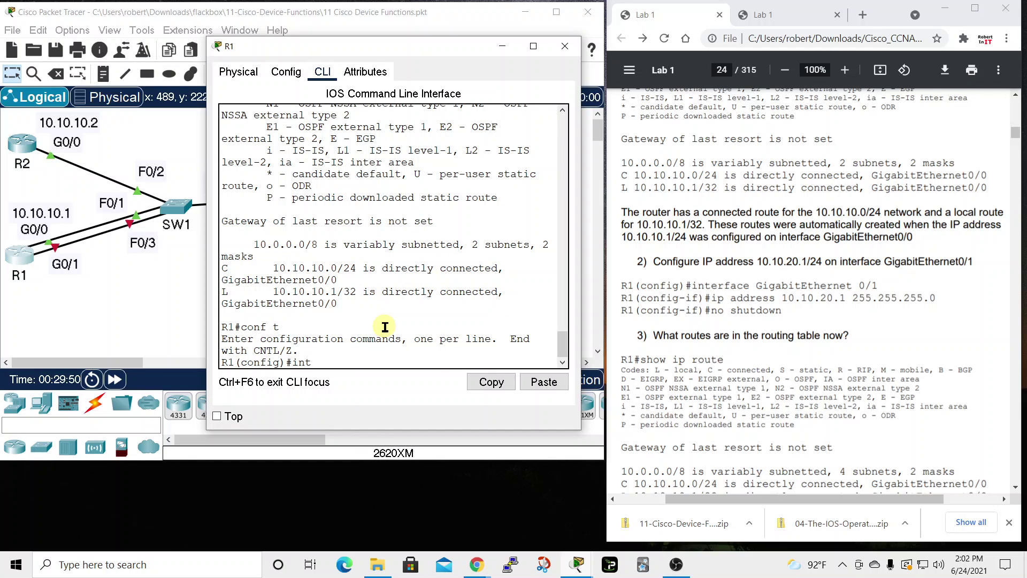
pyautogui.write('int')
pyautogui.press('Tab')
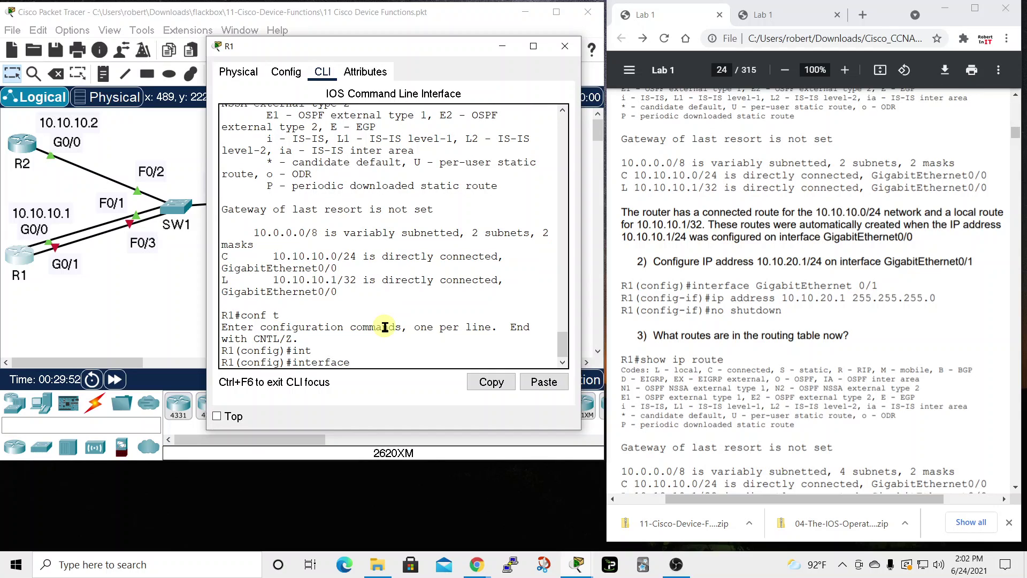
pyautogui.write('gig')
pyautogui.press('Tab')
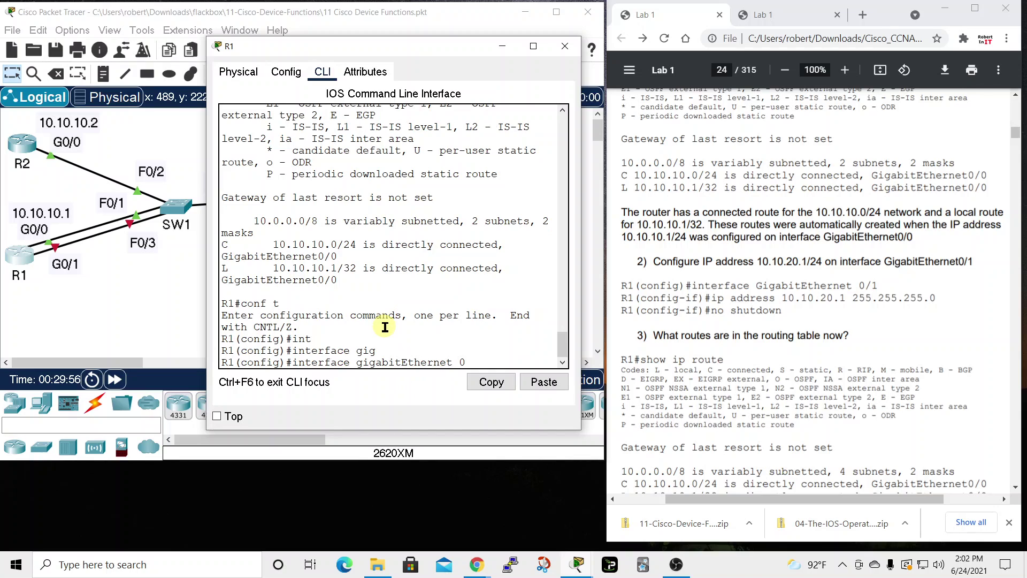
pyautogui.press('Return')
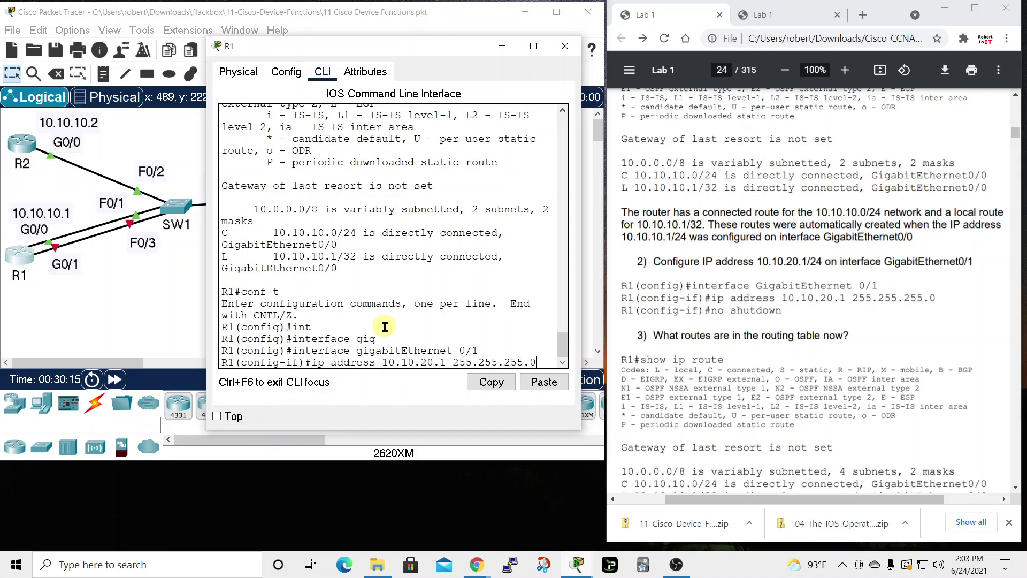
# Assign IP address 10.10.20.1 with mask 255.255.255.0 to R1's gigabitEthernet 0/1 and enable the interface with "no shut".
pyautogui.press('Return')
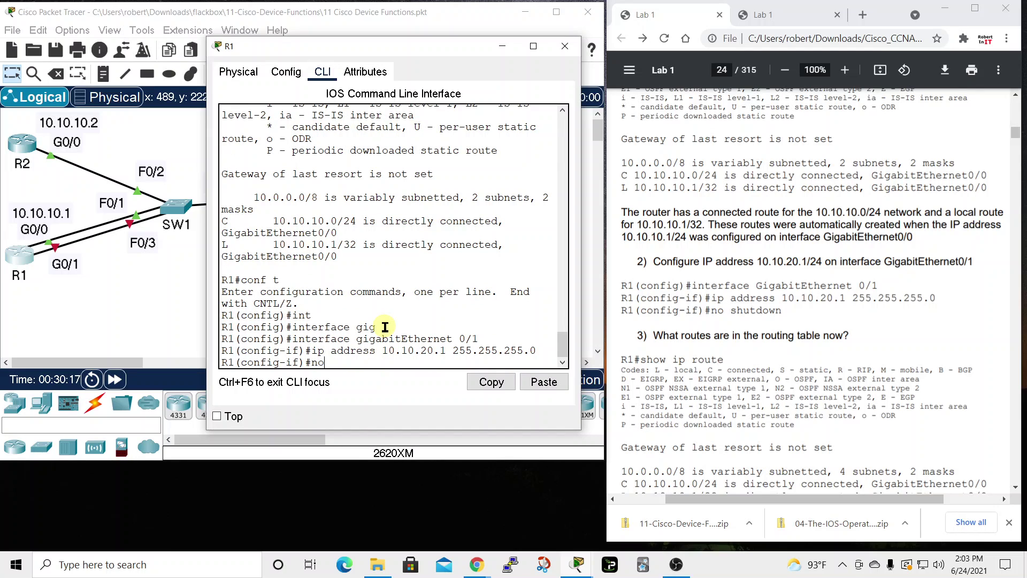
pyautogui.write('no shut')
pyautogui.press('Return')
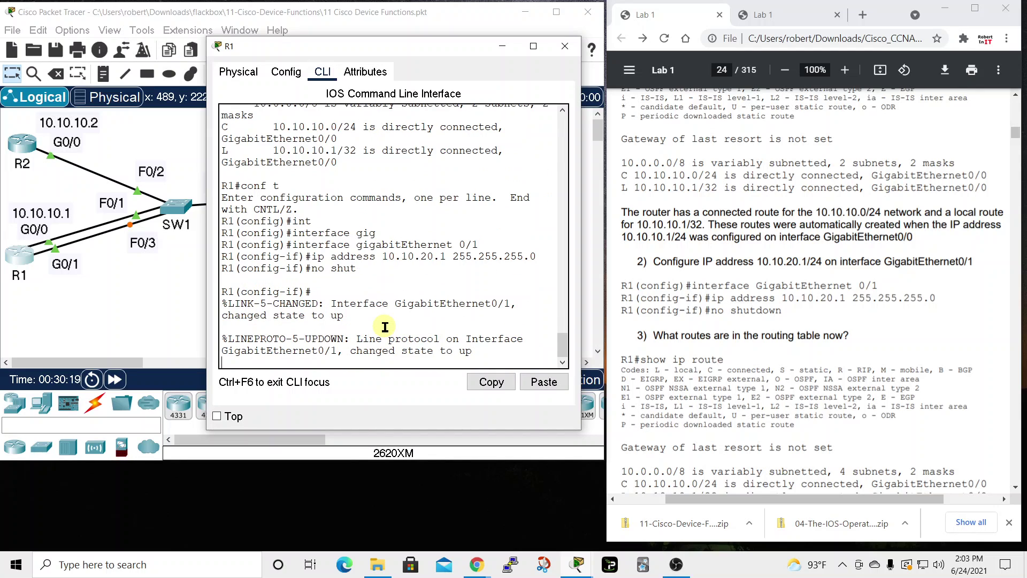
pyautogui.press('Return')
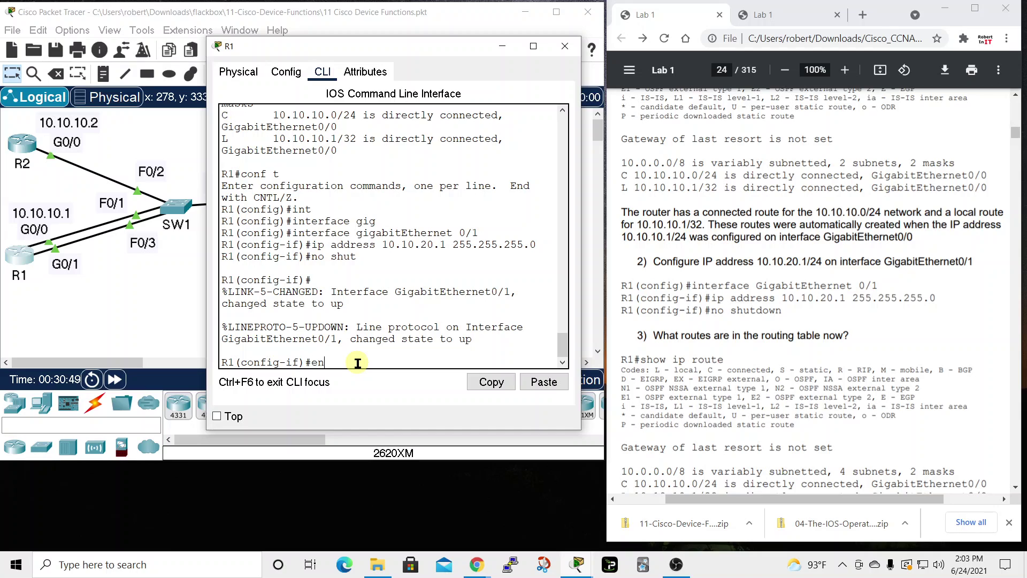
# Leave configuration mode on R1 with "end" and list its routes again with "show ip route" for lab step 3.
pyautogui.write('d')
pyautogui.press('Return')
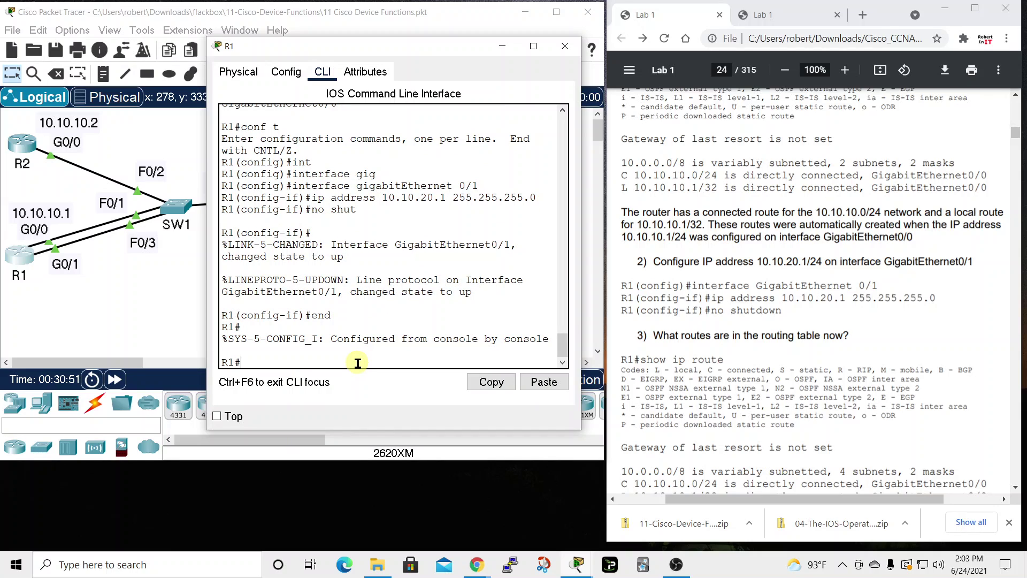
pyautogui.write('show ip route')
pyautogui.press('Return')
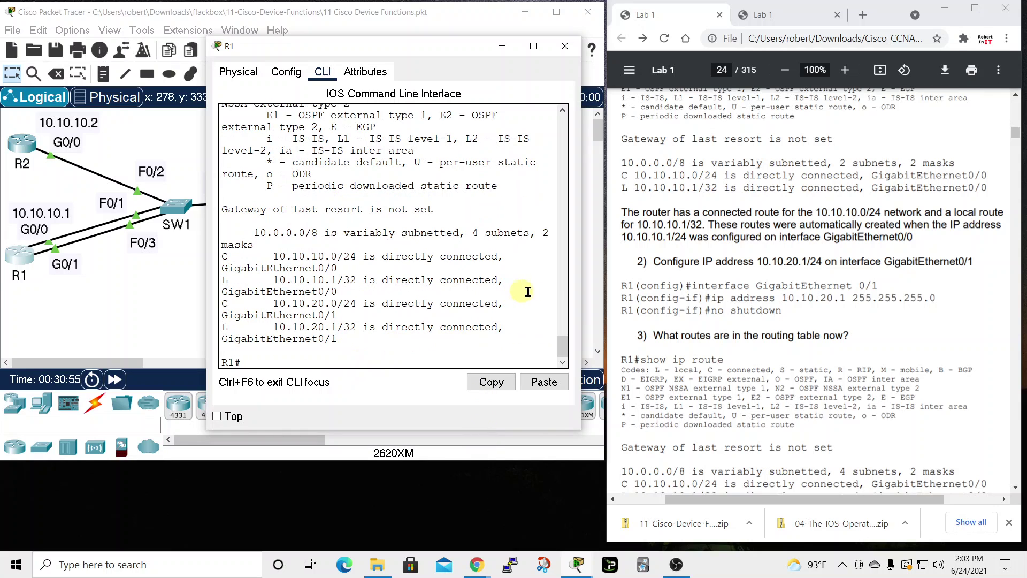
# Widen R1's window beside the topology, examine the routes for both GigabitEthernet interfaces, and close the window.
pyautogui.moveTo(583, 287); pyautogui.dragTo(683, 286)
pyautogui.moveTo(517, 54); pyautogui.dragTo(552, 24)
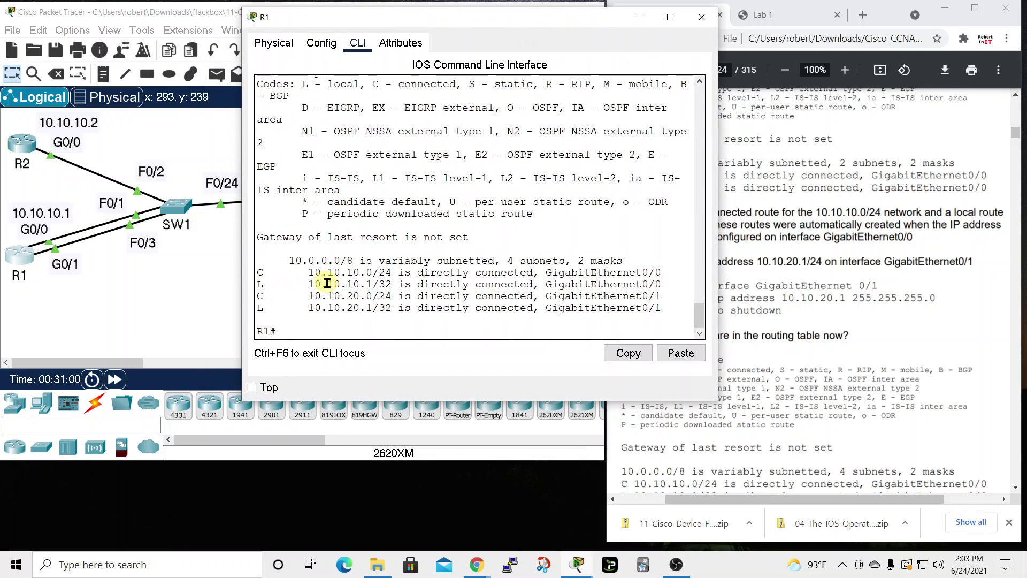
pyautogui.moveTo(456, 12); pyautogui.dragTo(502, 14)
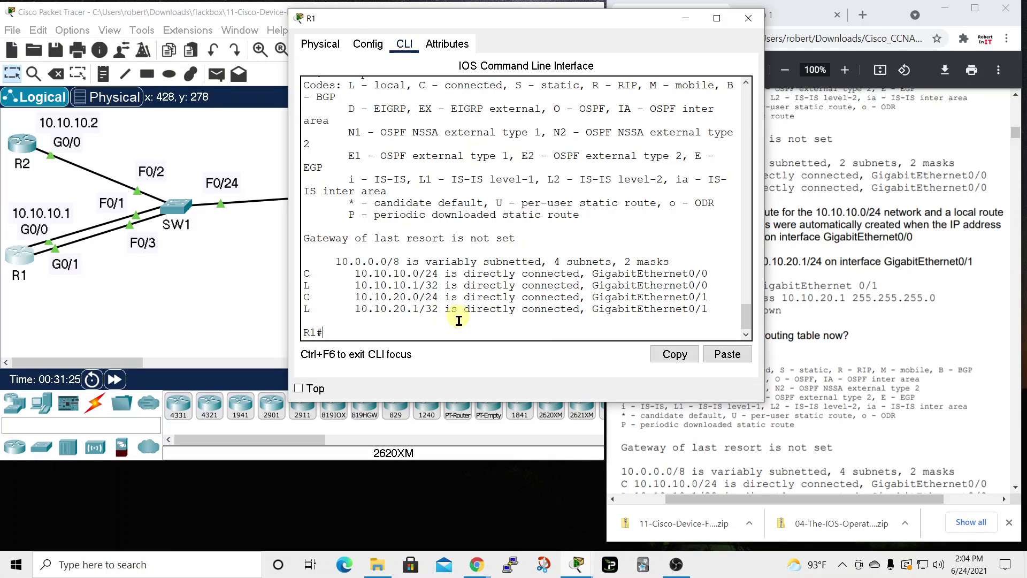
pyautogui.moveTo(425, 297); pyautogui.dragTo(448, 298)
pyautogui.click(515, 298)
pyautogui.click(748, 19)
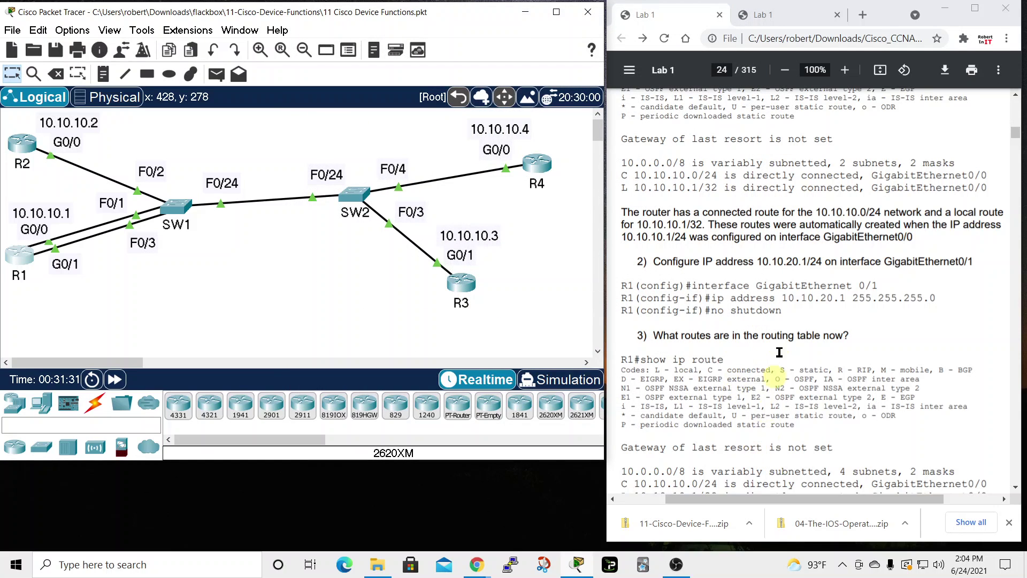
# Following lab step 4, configure a static route on R1 to 10.10.30.0 255.255.255.0 with next hop 10.10.10.2.
pyautogui.scroll(-3, 766, 358)
pyautogui.scroll(-1, 749, 307)
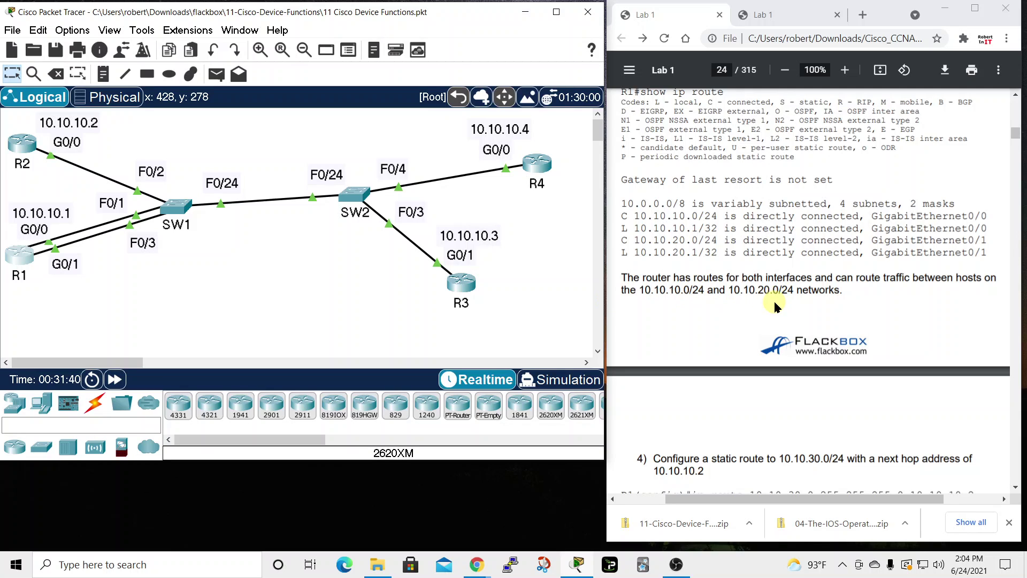
pyautogui.scroll(-5, 763, 323)
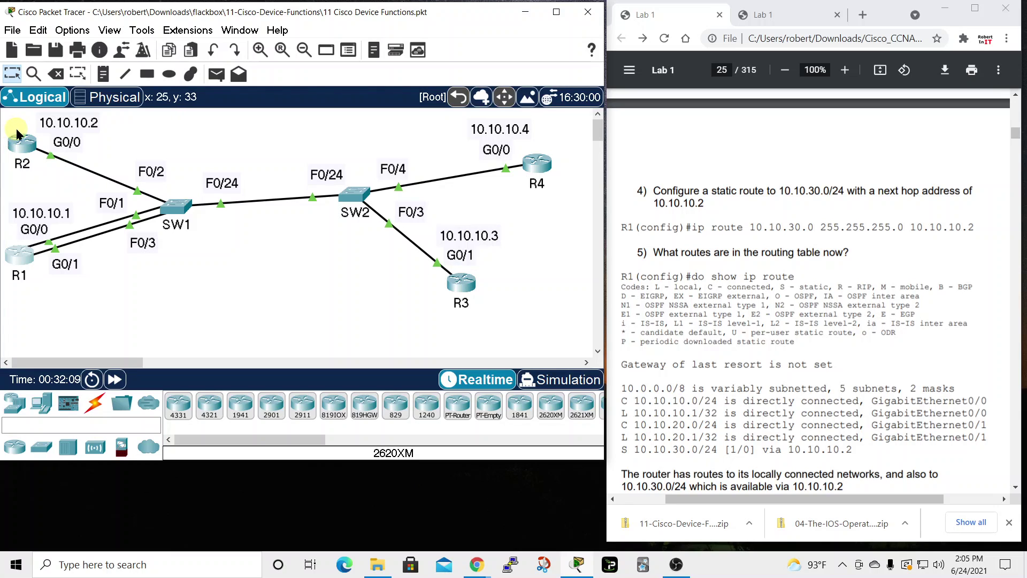
pyautogui.click(22, 266)
pyautogui.moveTo(538, 91); pyautogui.dragTo(452, 17)
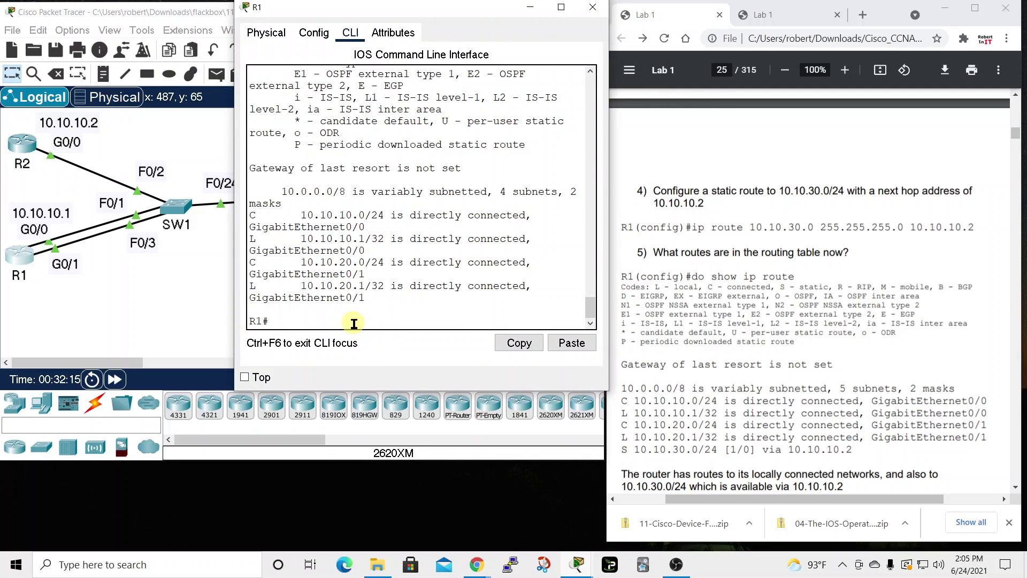
pyautogui.press('Return')
pyautogui.write('conf t')
pyautogui.press('Return')
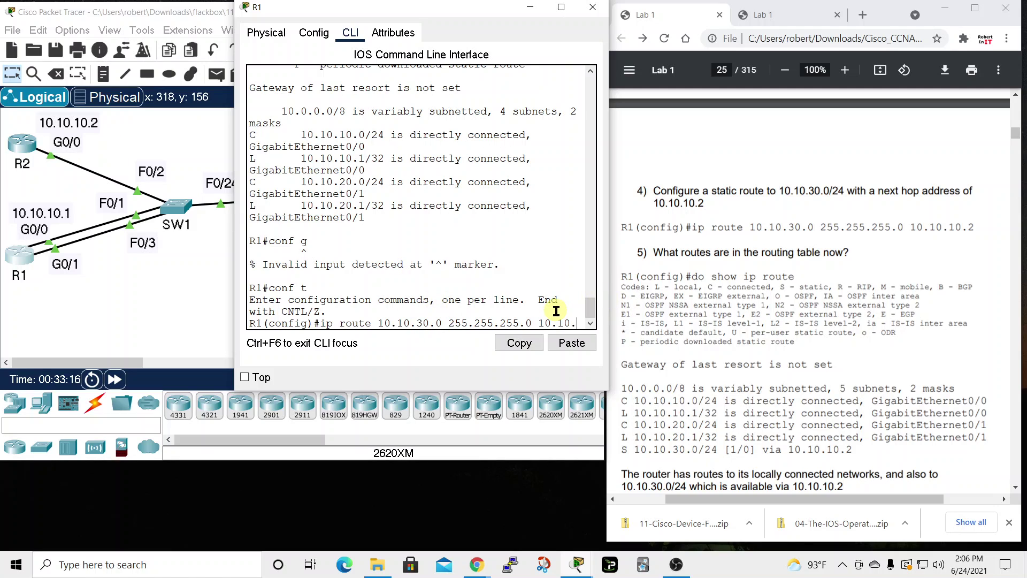
pyautogui.write('10.2')
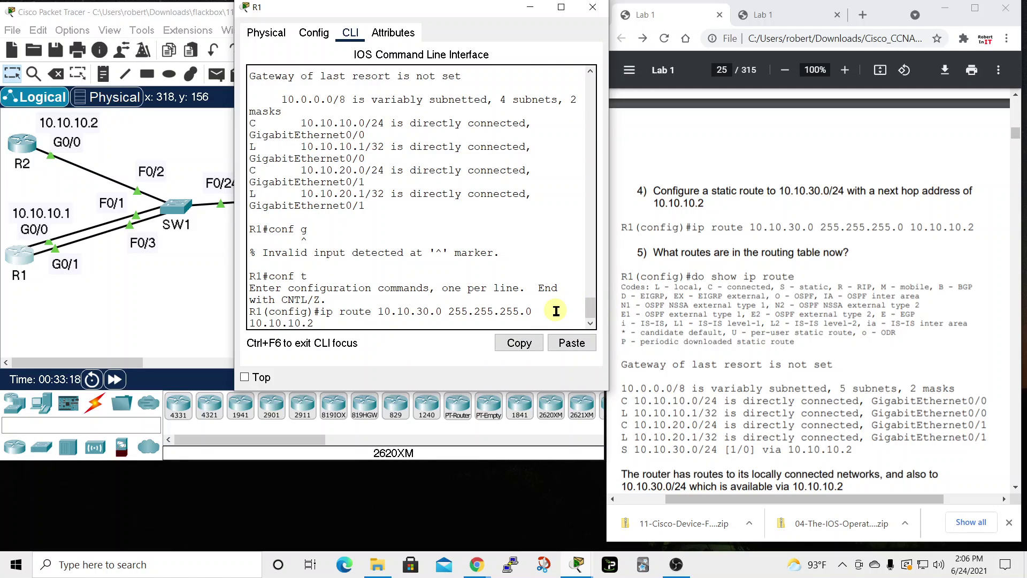
pyautogui.press('Return')
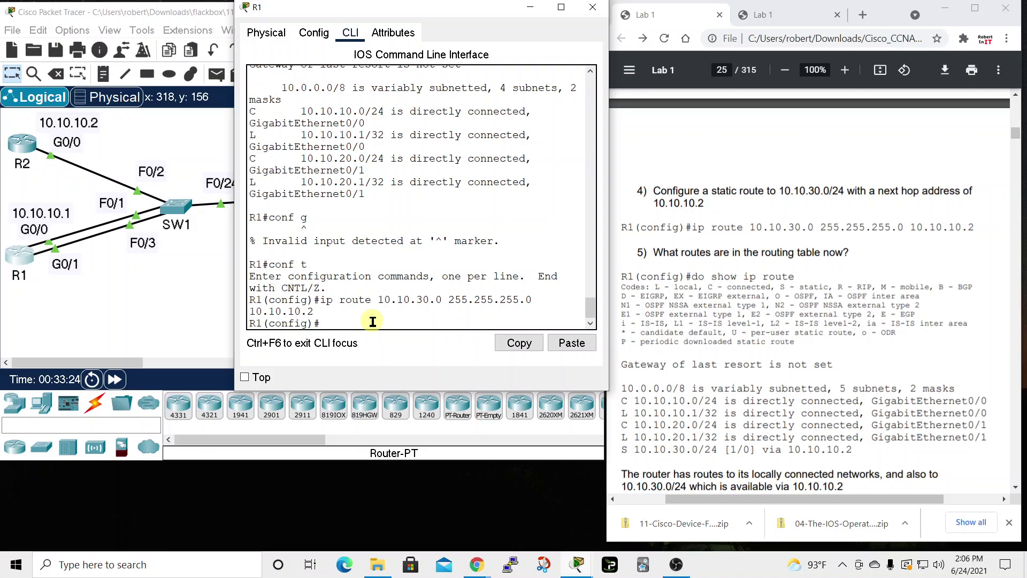
# Display R1's routing table from configuration mode with "do show ip route" for lab step 5.
pyautogui.write('do whos')
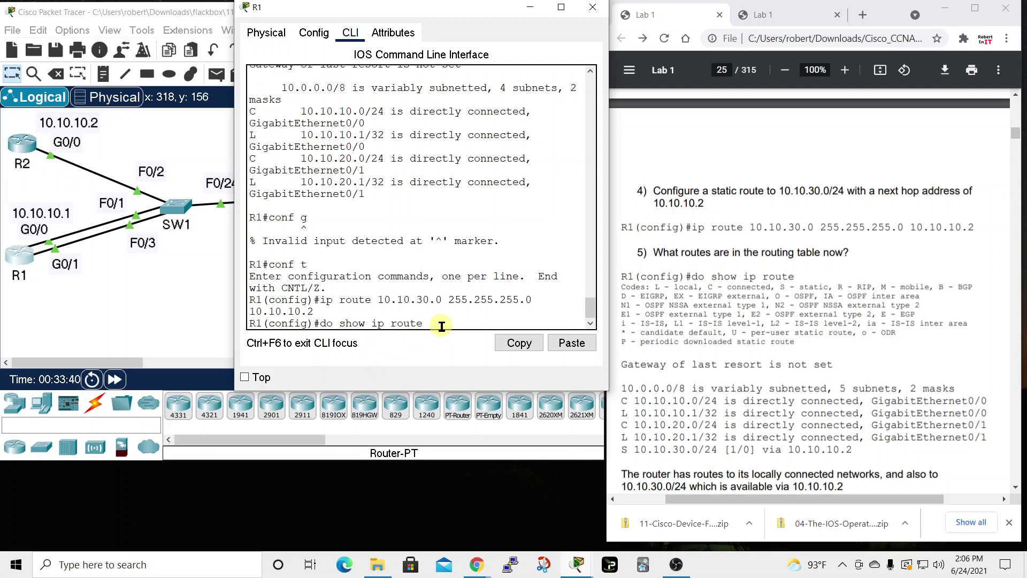
pyautogui.press('Return')
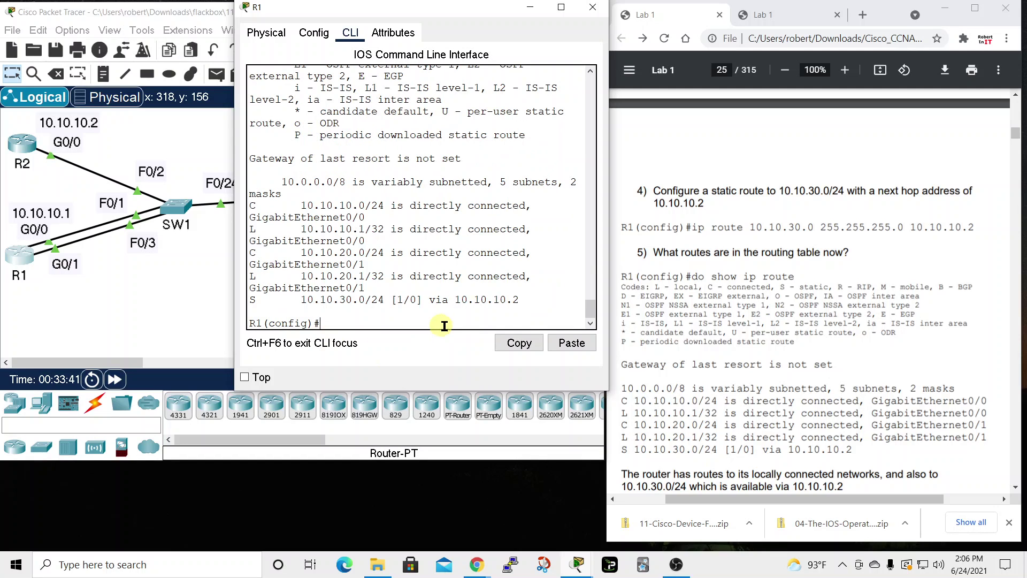
# Compare R1's full-width routing table with the lab guide's step 5 answer, and reposition R1's window to uncover the topology.
pyautogui.moveTo(608, 244); pyautogui.dragTo(731, 251)
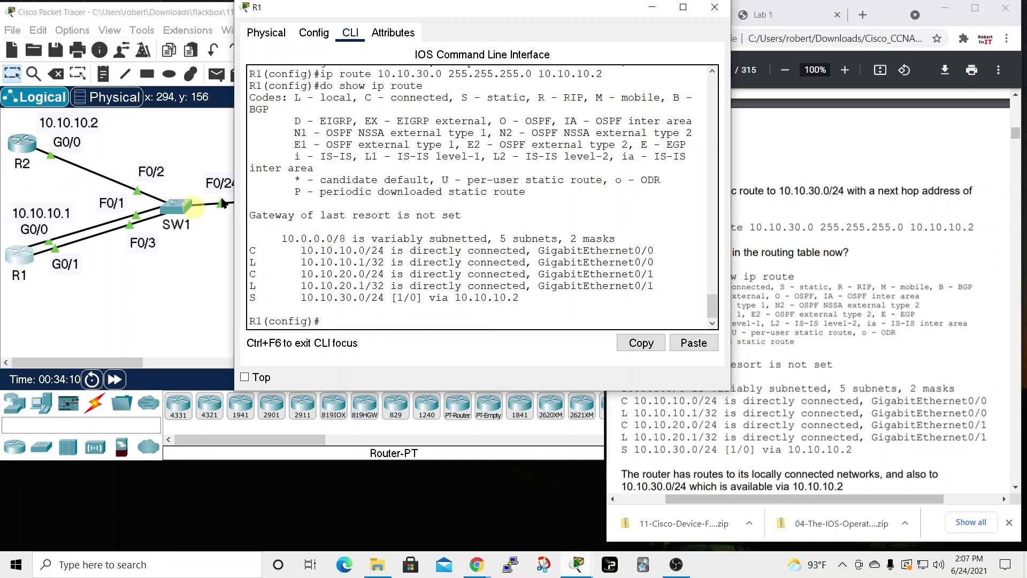
pyautogui.moveTo(606, 15); pyautogui.dragTo(464, 12)
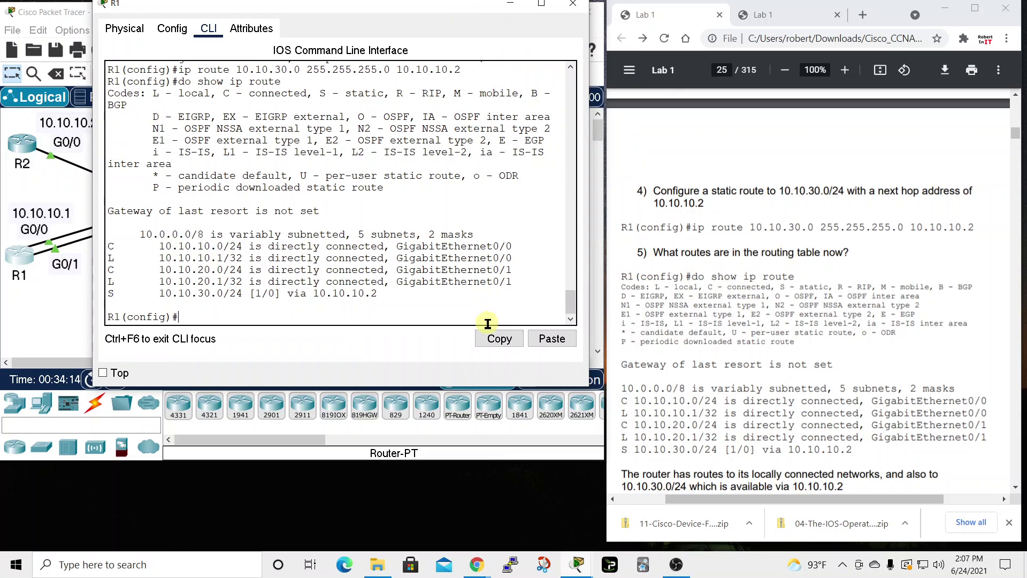
pyautogui.scroll(-5, 725, 310)
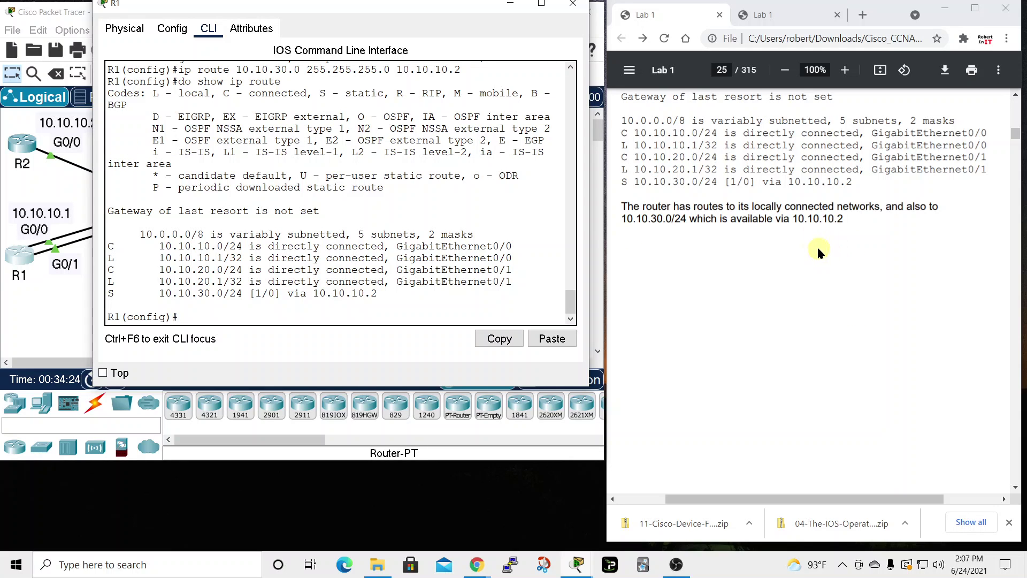
pyautogui.scroll(-5, 776, 279)
pyautogui.scroll(6, 771, 281)
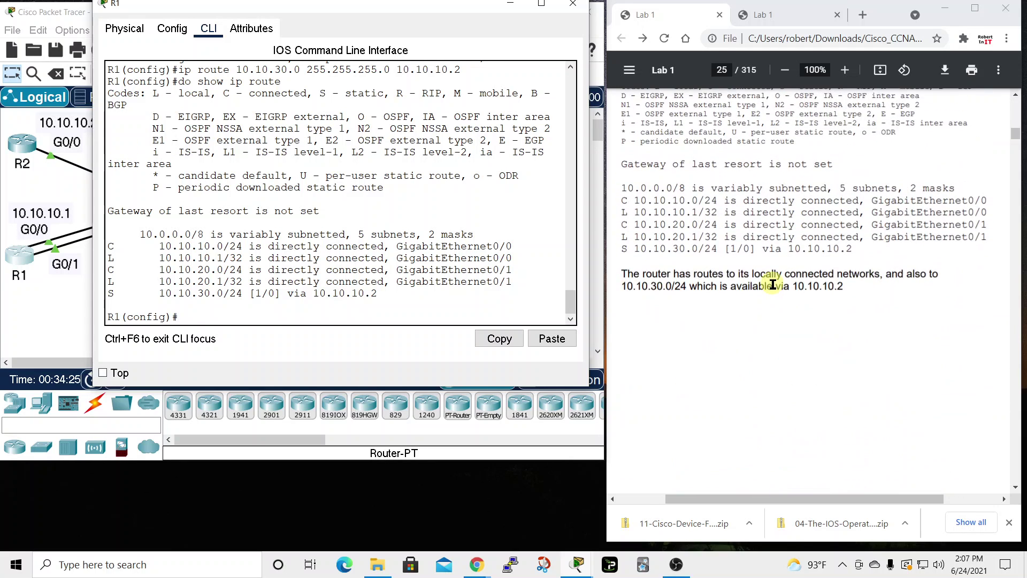
pyautogui.scroll(2, 772, 281)
pyautogui.moveTo(454, 10); pyautogui.dragTo(798, 63)
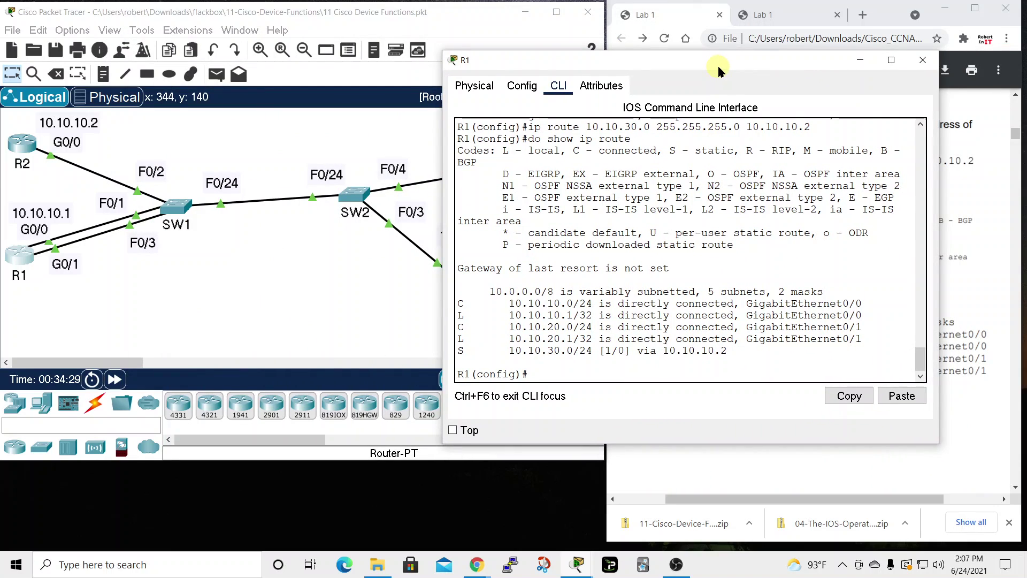
pyautogui.moveTo(718, 64); pyautogui.dragTo(720, 84)
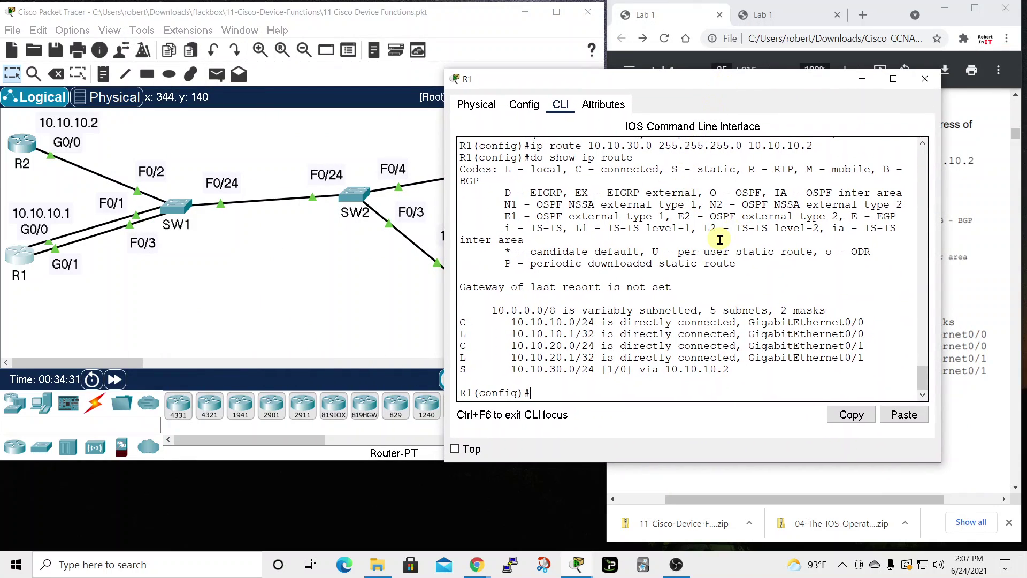